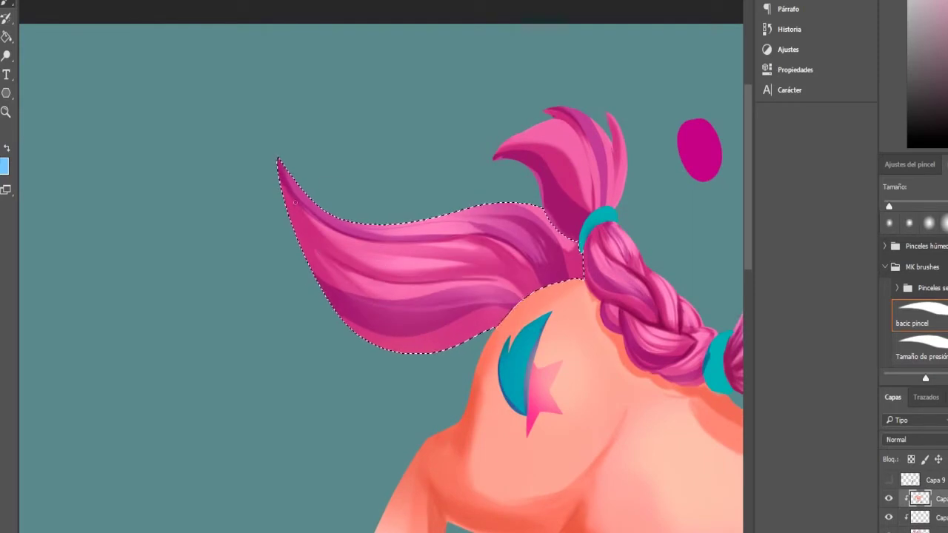
# Paint a shading stroke along the selected area of the pony's pink tail and keep the basic brush preset active
pyautogui.moveTo(519, 287); pyautogui.dragTo(427, 281)
pyautogui.click(920, 348)
pyautogui.click(920, 315)
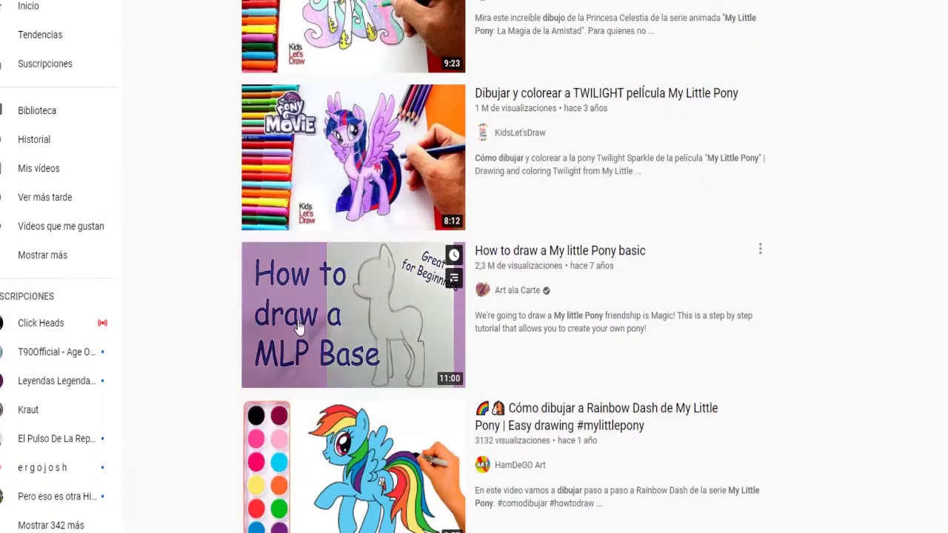
# Switch to YouTube and look through the search results for My Little Pony drawing tutorials
pyautogui.scroll(5, 318, 334)
pyautogui.scroll(-10, 337, 345)
pyautogui.scroll(5, 338, 346)
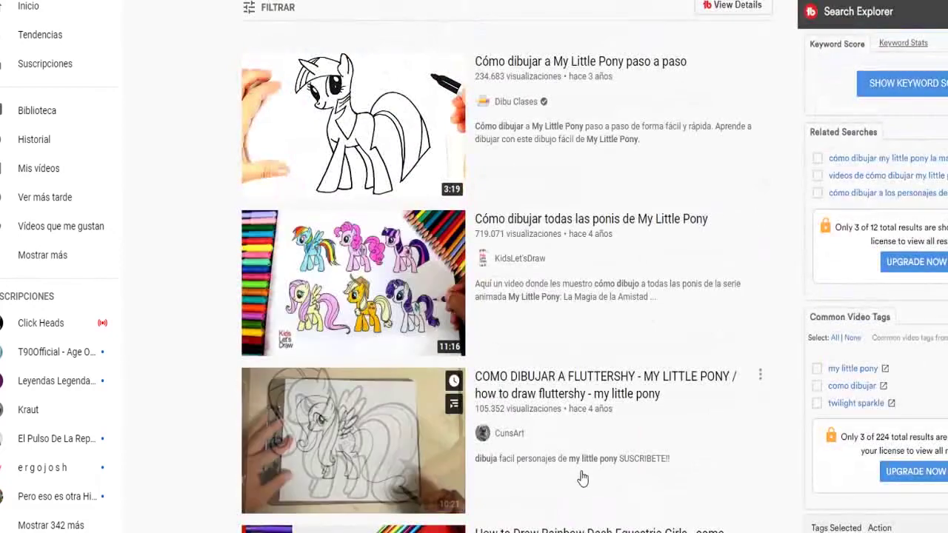
pyautogui.scroll(-3, 698, 497)
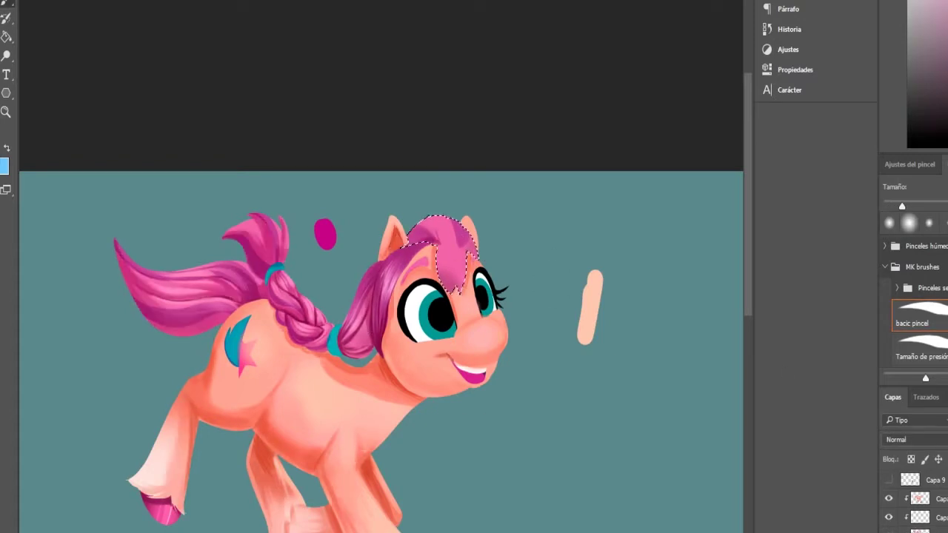
# Switch back to the Photoshop painting and shade the selected forelock of the pony's mane with brush strokes
pyautogui.moveTo(449, 243)
pyautogui.mouseDown()
pyautogui.moveTo(468, 226)
pyautogui.moveTo(445, 219)
pyautogui.mouseUp()
pyautogui.moveTo(476, 255); pyautogui.dragTo(465, 237)
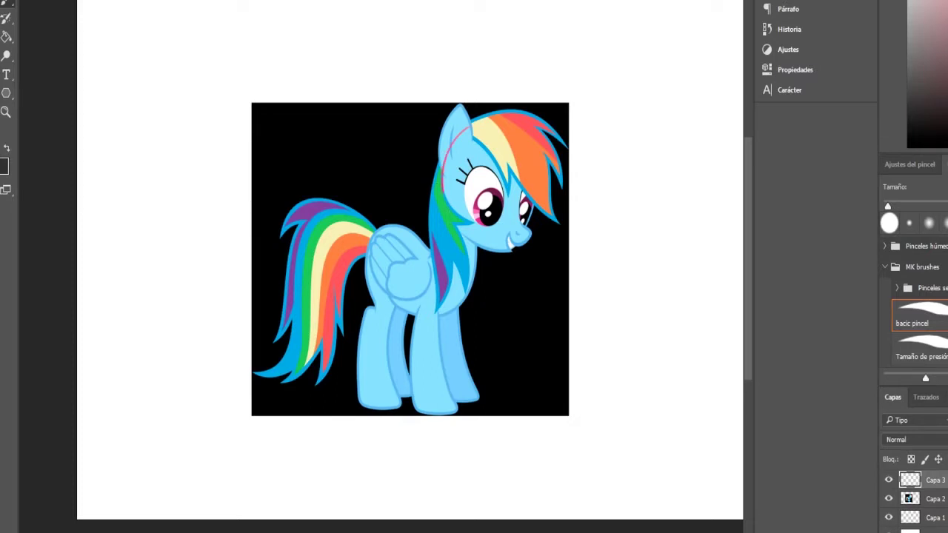
pyautogui.moveTo(443, 193)
pyautogui.mouseDown()
pyautogui.moveTo(466, 239)
pyautogui.moveTo(511, 253)
pyautogui.mouseUp()
pyautogui.hotkey('ctrl', 'z')
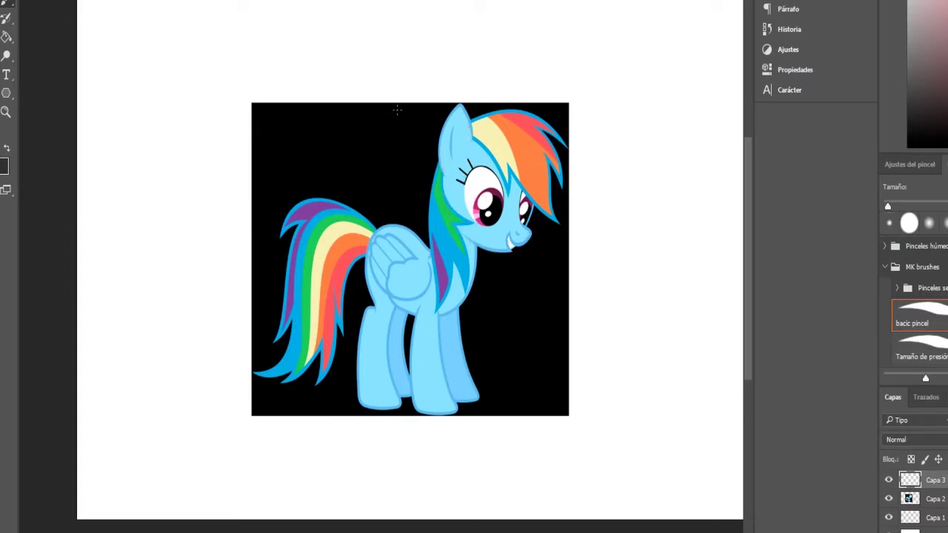
pyautogui.rightClick(6, 94)
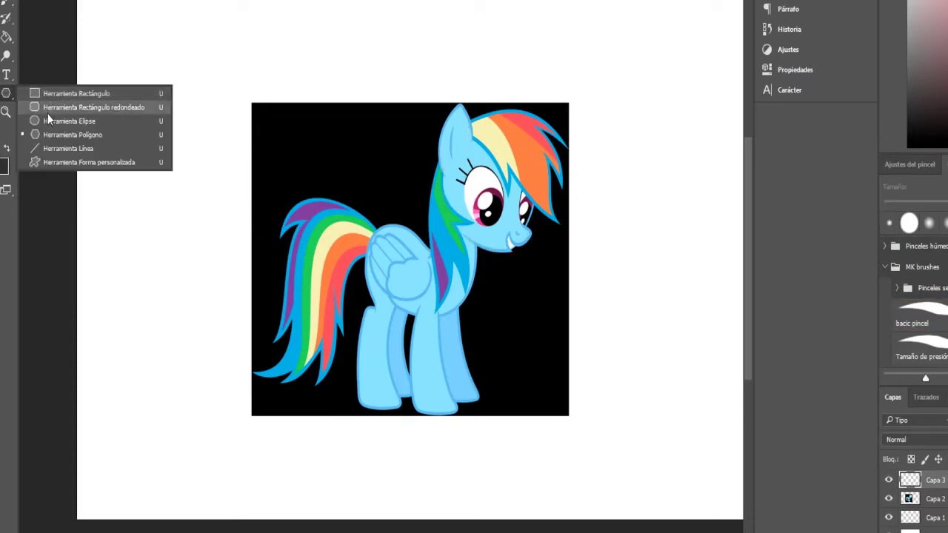
pyautogui.click(489, 104)
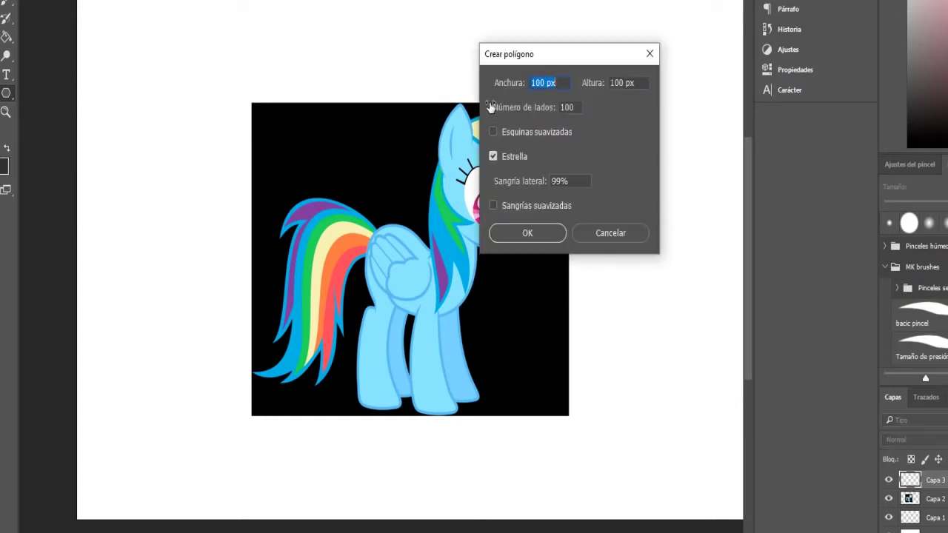
pyautogui.click(617, 231)
pyautogui.click(616, 233)
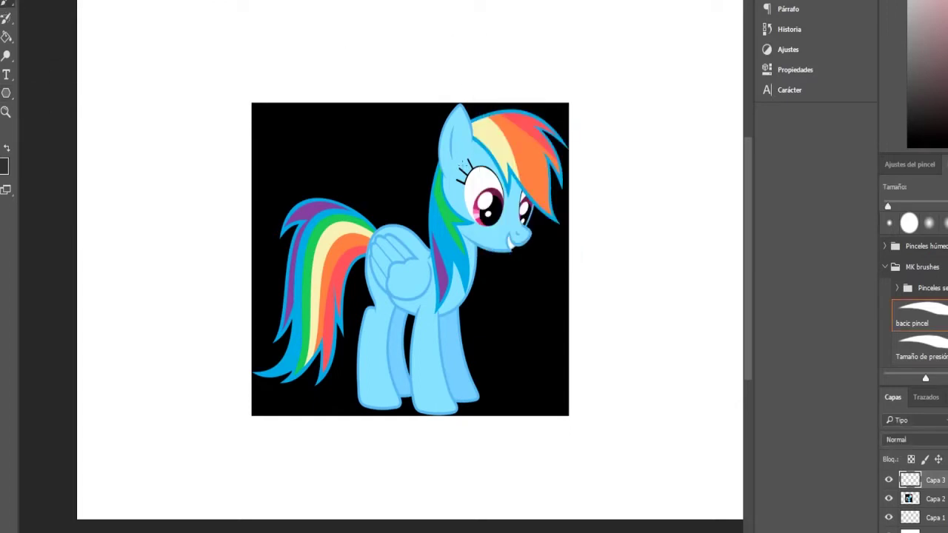
# Draw a red oval around the reference pony's head and stack copies of it down to the legs as height units
pyautogui.moveTo(440, 178)
pyautogui.mouseDown()
pyautogui.moveTo(450, 221)
pyautogui.moveTo(493, 245)
pyautogui.moveTo(536, 210)
pyautogui.moveTo(531, 142)
pyautogui.mouseUp()
pyautogui.moveTo(482, 119)
pyautogui.mouseDown()
pyautogui.moveTo(439, 164)
pyautogui.moveTo(453, 228)
pyautogui.moveTo(513, 235)
pyautogui.moveTo(523, 219)
pyautogui.mouseUp()
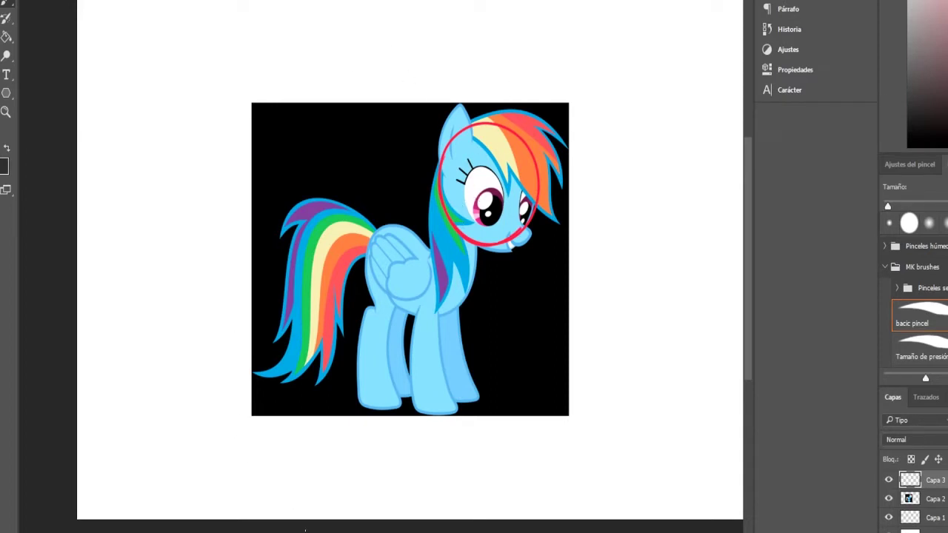
pyautogui.moveTo(529, 72)
pyautogui.mouseDown()
pyautogui.moveTo(413, 213)
pyautogui.moveTo(566, 304)
pyautogui.moveTo(525, 32)
pyautogui.moveTo(527, 71)
pyautogui.mouseUp()
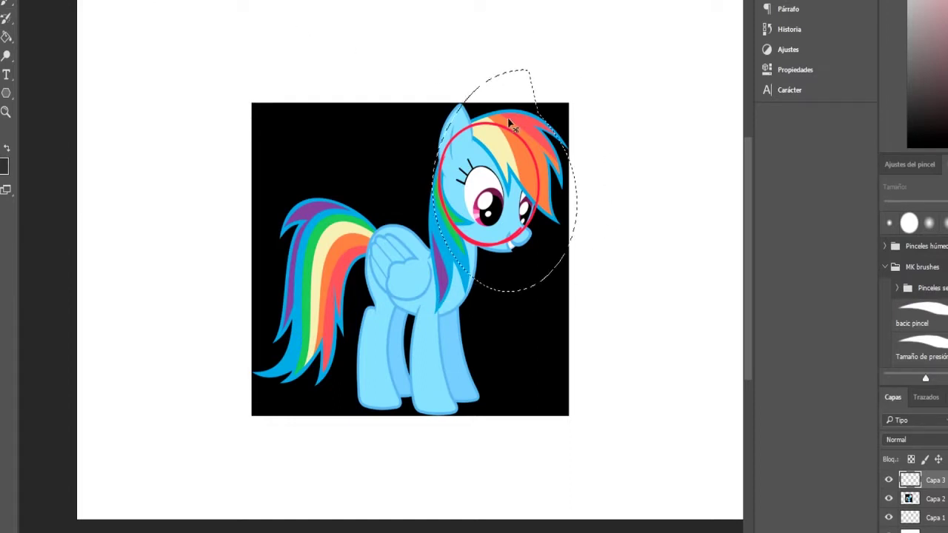
pyautogui.moveTo(536, 190)
pyautogui.mouseDown()
pyautogui.moveTo(540, 345)
pyautogui.moveTo(531, 318)
pyautogui.moveTo(525, 507)
pyautogui.moveTo(533, 449)
pyautogui.mouseUp()
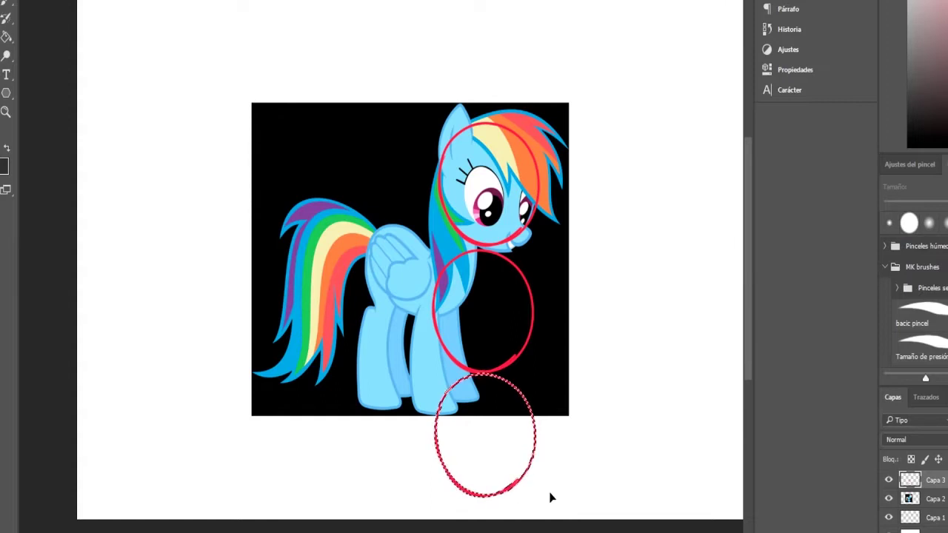
pyautogui.moveTo(549, 490); pyautogui.dragTo(493, 493)
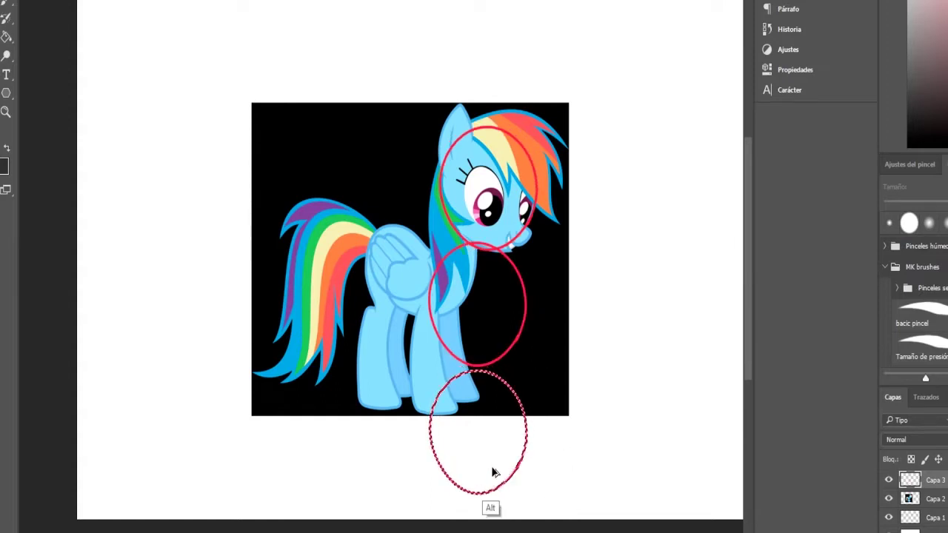
pyautogui.moveTo(520, 405); pyautogui.dragTo(441, 280)
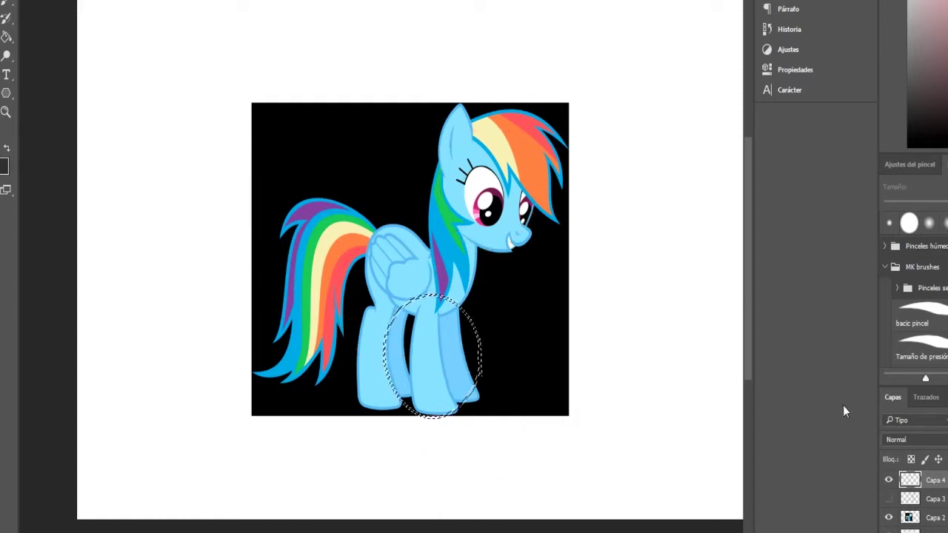
# Clear the selection and brush red brackets beside the pony's head and legs on layer Capa 4, labelling each 1
pyautogui.hotkey('ctrl', 'd')
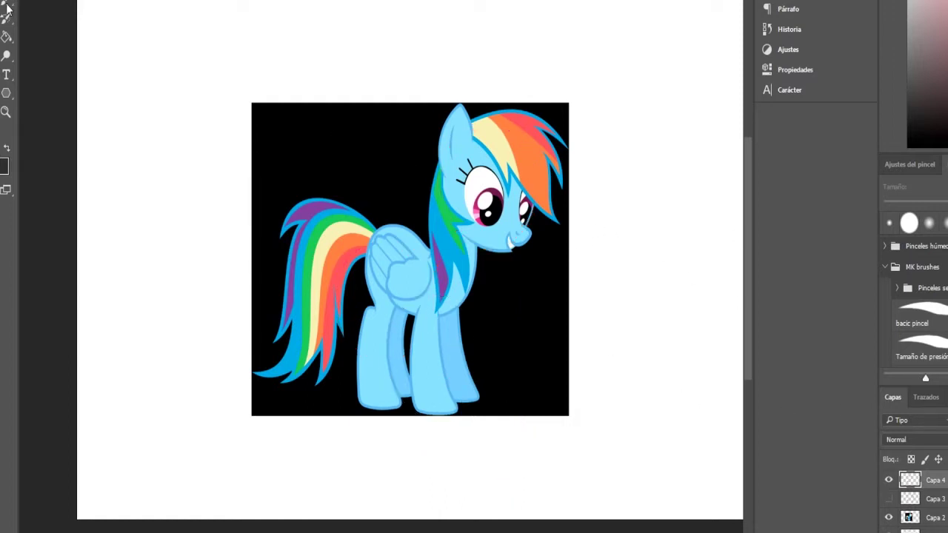
pyautogui.click(7, 4)
pyautogui.moveTo(523, 255)
pyautogui.mouseDown()
pyautogui.moveTo(589, 253)
pyautogui.moveTo(583, 116)
pyautogui.moveTo(556, 116)
pyautogui.mouseUp()
pyautogui.moveTo(605, 152); pyautogui.dragTo(604, 181)
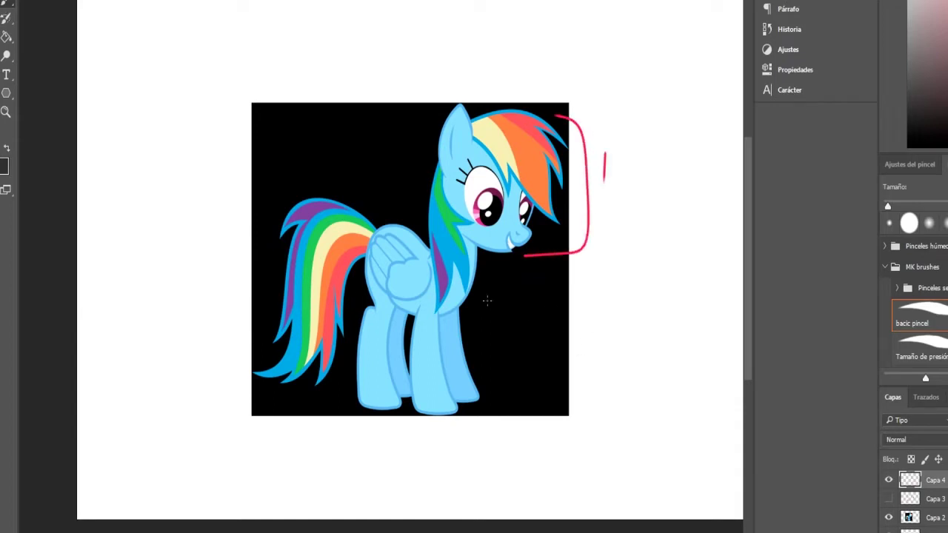
pyautogui.moveTo(463, 310)
pyautogui.mouseDown()
pyautogui.moveTo(516, 359)
pyautogui.moveTo(511, 411)
pyautogui.moveTo(486, 410)
pyautogui.mouseUp()
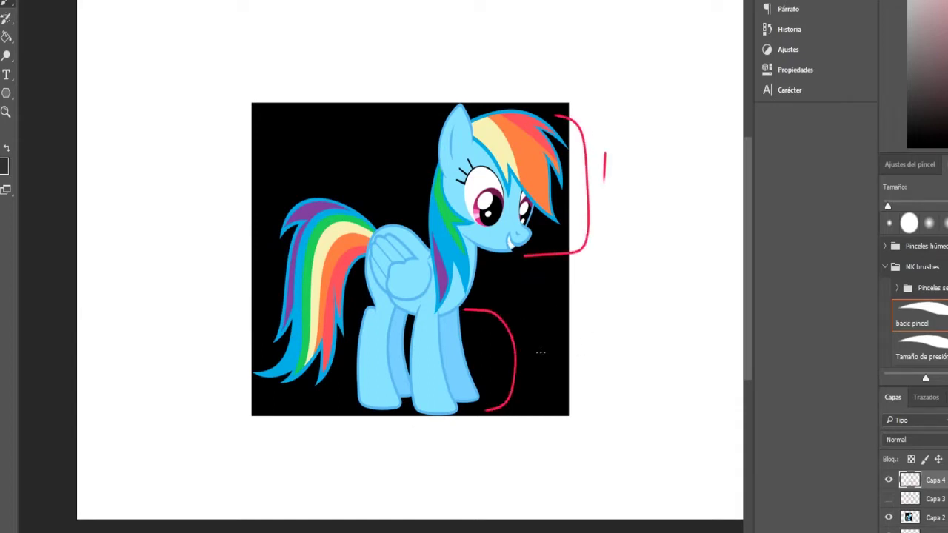
pyautogui.moveTo(535, 337); pyautogui.dragTo(533, 377)
# Bracket the gap between the head and the legs in red and label it 1/2 - 3/4
pyautogui.moveTo(465, 309)
pyautogui.mouseDown()
pyautogui.moveTo(483, 309)
pyautogui.moveTo(496, 288)
pyautogui.moveTo(496, 246)
pyautogui.moveTo(486, 247)
pyautogui.moveTo(507, 277)
pyautogui.moveTo(534, 283)
pyautogui.mouseUp()
pyautogui.moveTo(544, 269); pyautogui.dragTo(546, 280)
pyautogui.moveTo(543, 286); pyautogui.dragTo(556, 285)
pyautogui.moveTo(553, 291); pyautogui.dragTo(560, 302)
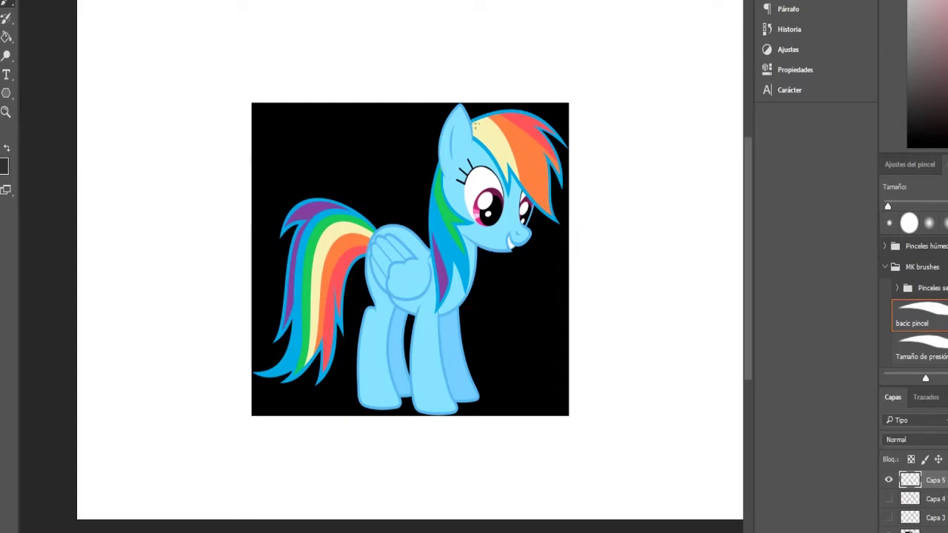
# Draw red construction ovals over the reference pony's head, chest and hindquarters on layer Capa 5
pyautogui.moveTo(468, 125)
pyautogui.mouseDown()
pyautogui.moveTo(444, 154)
pyautogui.moveTo(516, 252)
pyautogui.moveTo(536, 218)
pyautogui.moveTo(534, 144)
pyautogui.moveTo(463, 112)
pyautogui.moveTo(441, 185)
pyautogui.moveTo(487, 244)
pyautogui.moveTo(537, 211)
pyautogui.moveTo(534, 148)
pyautogui.moveTo(481, 117)
pyautogui.moveTo(458, 134)
pyautogui.moveTo(443, 202)
pyautogui.moveTo(491, 250)
pyautogui.moveTo(539, 210)
pyautogui.moveTo(540, 169)
pyautogui.moveTo(495, 117)
pyautogui.moveTo(475, 117)
pyautogui.mouseUp()
pyautogui.hotkey('ctrl', 'z')
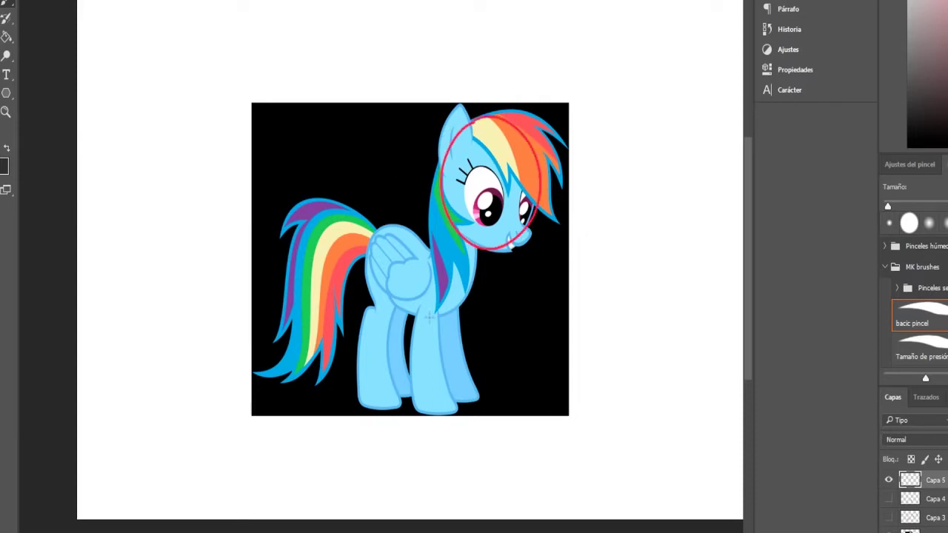
pyautogui.moveTo(438, 250)
pyautogui.mouseDown()
pyautogui.moveTo(418, 281)
pyautogui.moveTo(437, 314)
pyautogui.moveTo(463, 291)
pyautogui.moveTo(449, 253)
pyautogui.moveTo(407, 301)
pyautogui.moveTo(465, 288)
pyautogui.moveTo(436, 265)
pyautogui.mouseUp()
pyautogui.press('e')
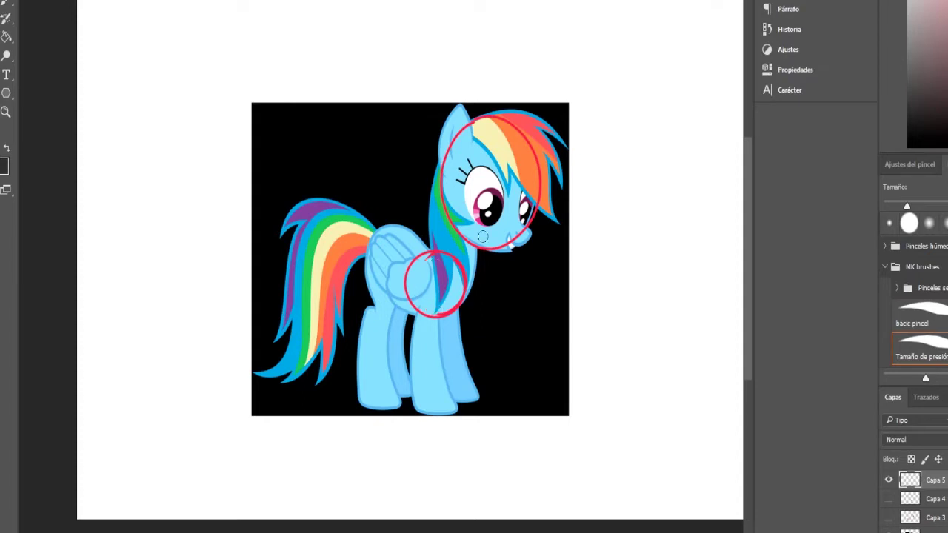
pyautogui.press(',')
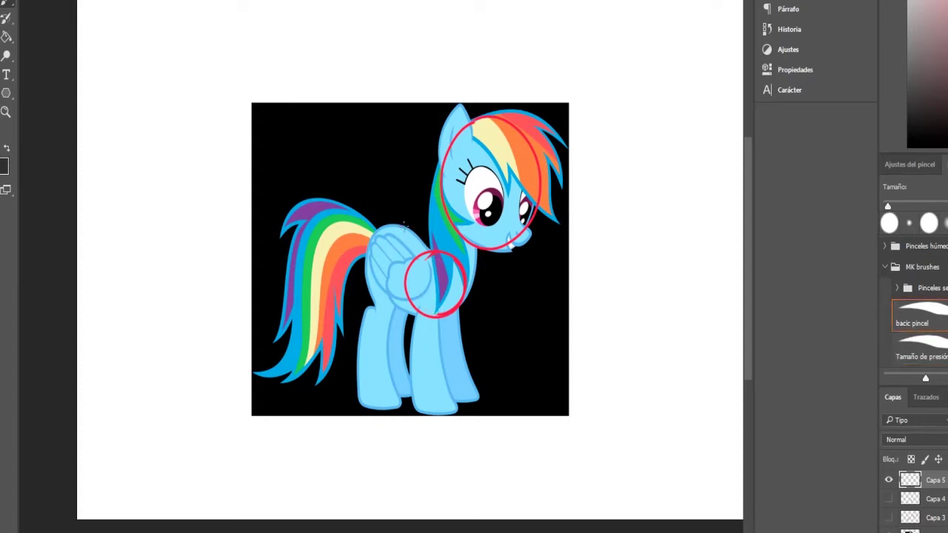
pyautogui.moveTo(404, 223)
pyautogui.mouseDown()
pyautogui.moveTo(363, 274)
pyautogui.moveTo(370, 300)
pyautogui.moveTo(411, 293)
pyautogui.moveTo(426, 256)
pyautogui.mouseUp()
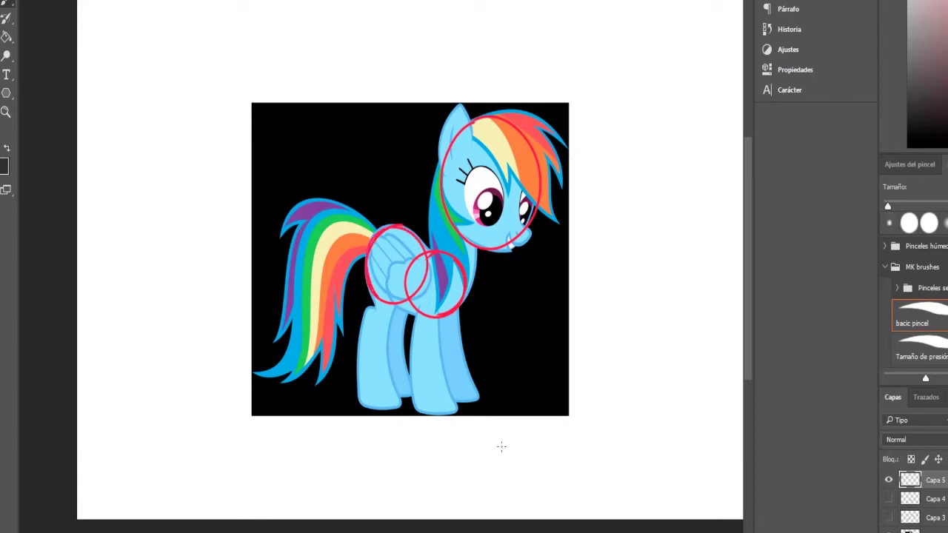
# With the reference image hidden, try to reinforce the head oval and join the ovals with neck and belly lines
pyautogui.click(888, 532)
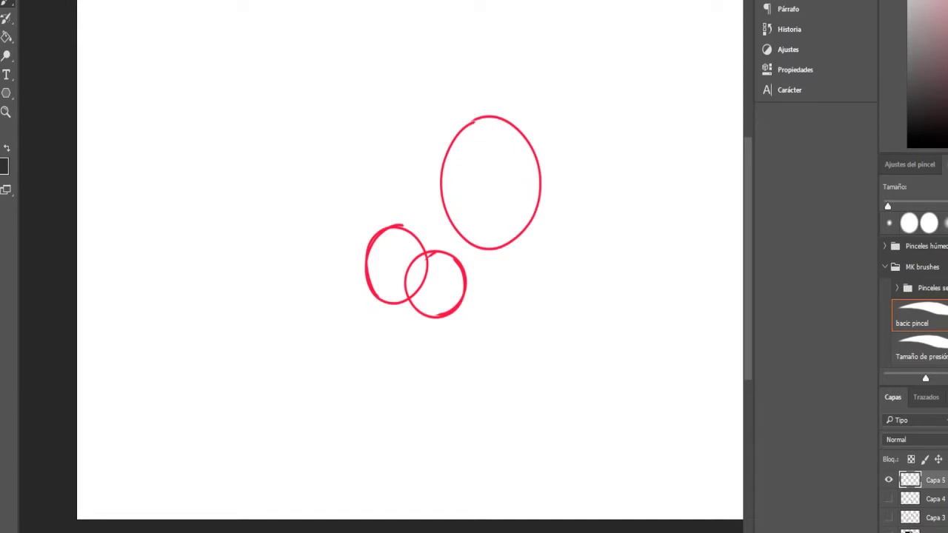
pyautogui.click(889, 532)
pyautogui.click(888, 532)
pyautogui.moveTo(469, 126)
pyautogui.mouseDown()
pyautogui.moveTo(526, 129)
pyautogui.moveTo(542, 155)
pyautogui.moveTo(524, 236)
pyautogui.moveTo(486, 252)
pyautogui.moveTo(460, 239)
pyautogui.moveTo(440, 210)
pyautogui.moveTo(441, 176)
pyautogui.mouseUp()
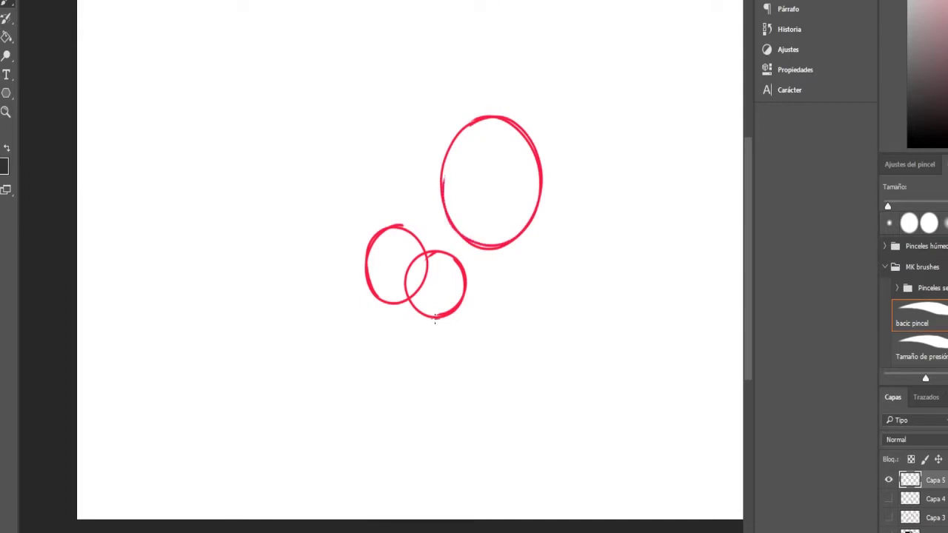
pyautogui.moveTo(434, 318)
pyautogui.mouseDown()
pyautogui.moveTo(471, 296)
pyautogui.moveTo(483, 250)
pyautogui.mouseUp()
pyautogui.moveTo(444, 216); pyautogui.dragTo(443, 208)
pyautogui.moveTo(366, 272)
pyautogui.mouseDown()
pyautogui.moveTo(380, 304)
pyautogui.moveTo(440, 319)
pyautogui.mouseUp()
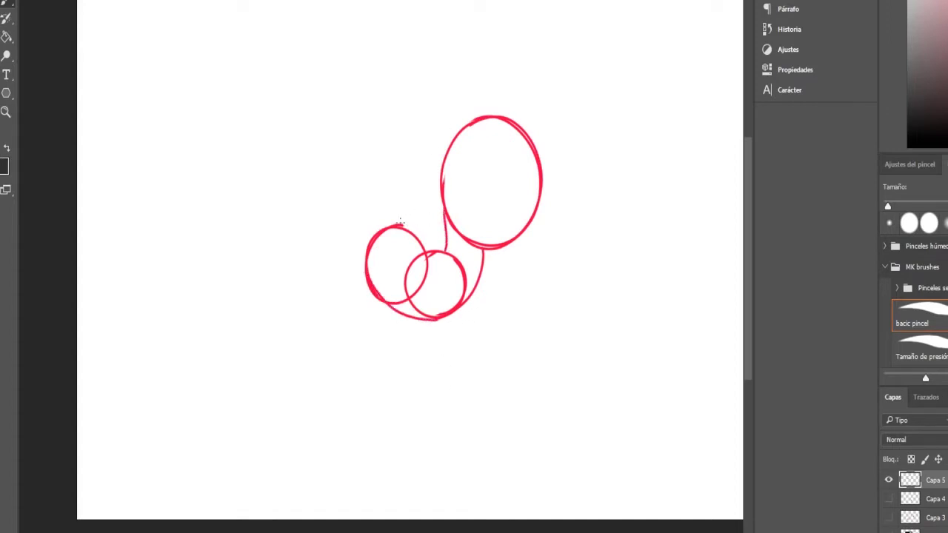
# Check the sketch against the proportion brackets, show the reference image again and undo the connecting lines
pyautogui.click(888, 499)
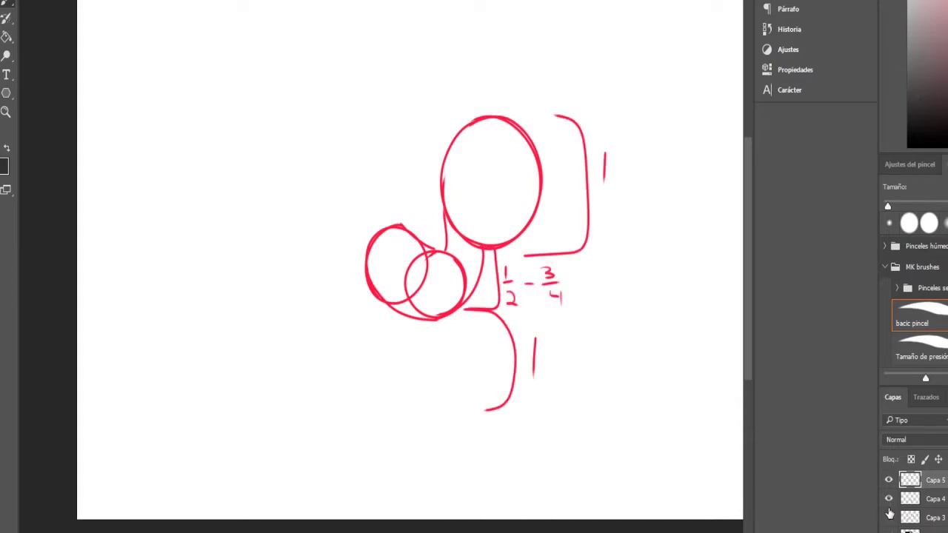
pyautogui.click(888, 499)
pyautogui.click(888, 532)
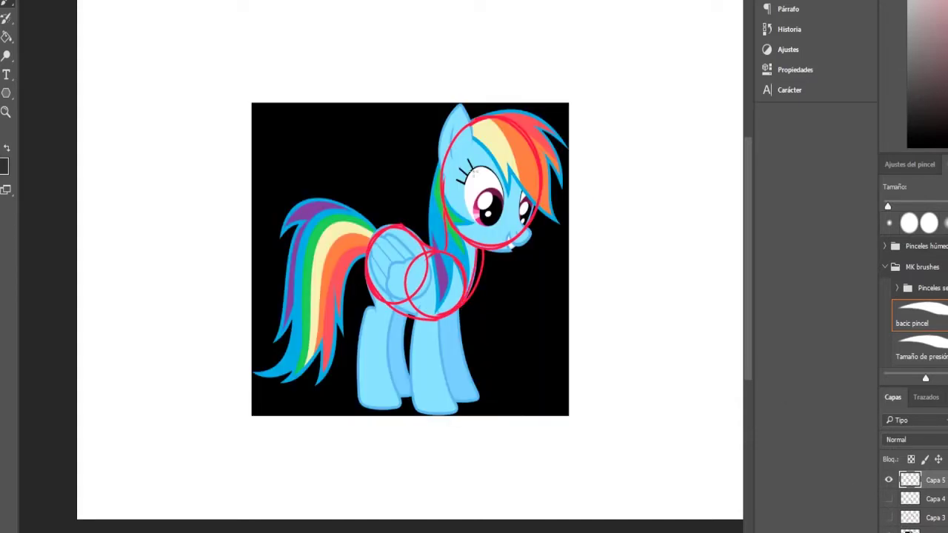
pyautogui.hotkey('ctrl', 'alt', 'z')
pyautogui.hotkey('ctrl', 'alt', 'z')
pyautogui.hotkey('ctrl', 'alt', 'z')
pyautogui.hotkey('ctrl', 'alt', 'z')
pyautogui.hotkey('ctrl', 'alt', 'z')
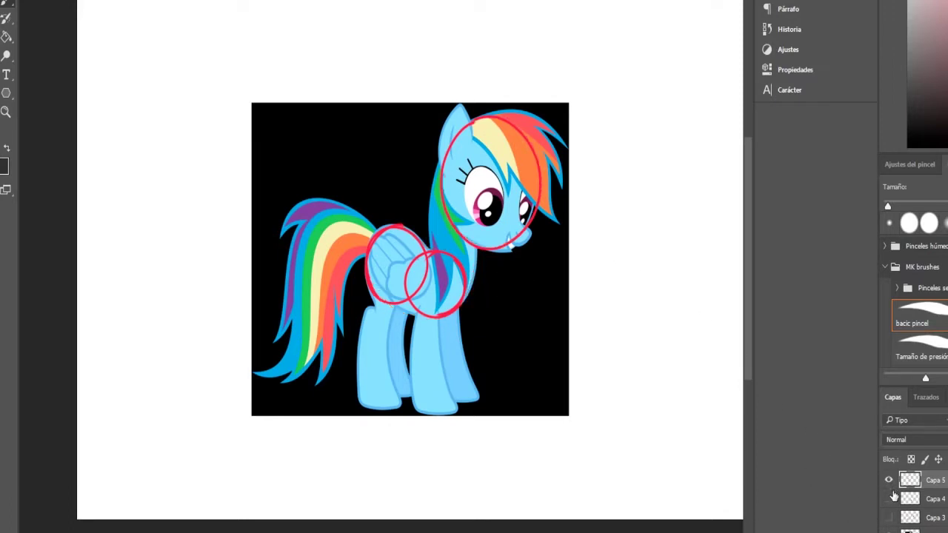
# Connect the head, chest and hindquarters ovals with neck, back and belly lines that follow the reference pony
pyautogui.click(889, 532)
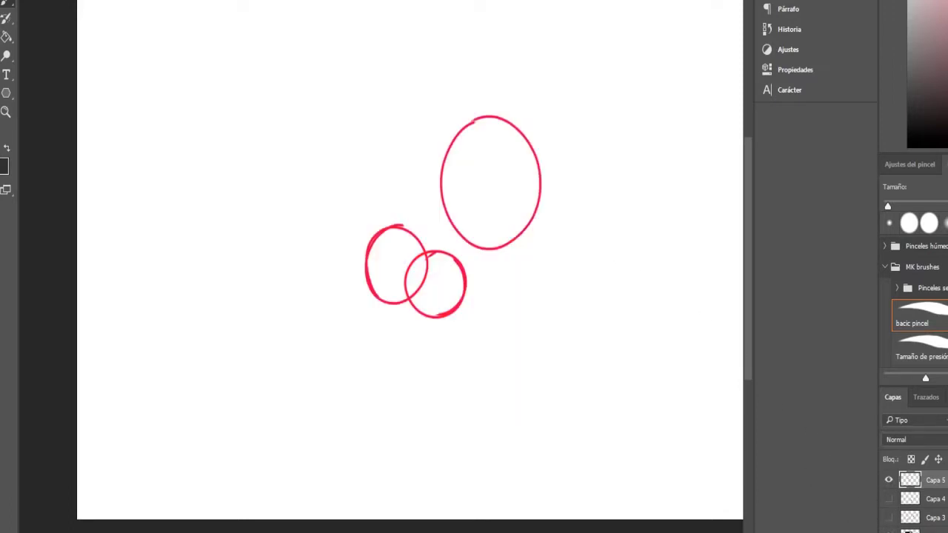
pyautogui.click(889, 530)
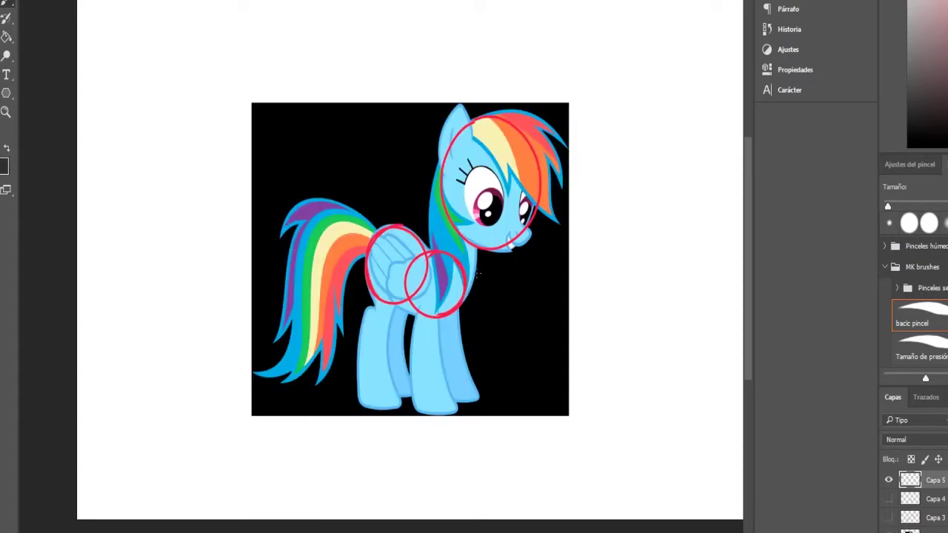
pyautogui.moveTo(465, 298); pyautogui.dragTo(476, 249)
pyautogui.moveTo(443, 201)
pyautogui.mouseDown()
pyautogui.moveTo(438, 247)
pyautogui.moveTo(407, 228)
pyautogui.mouseUp()
pyautogui.moveTo(371, 284)
pyautogui.mouseDown()
pyautogui.moveTo(398, 313)
pyautogui.moveTo(429, 317)
pyautogui.mouseUp()
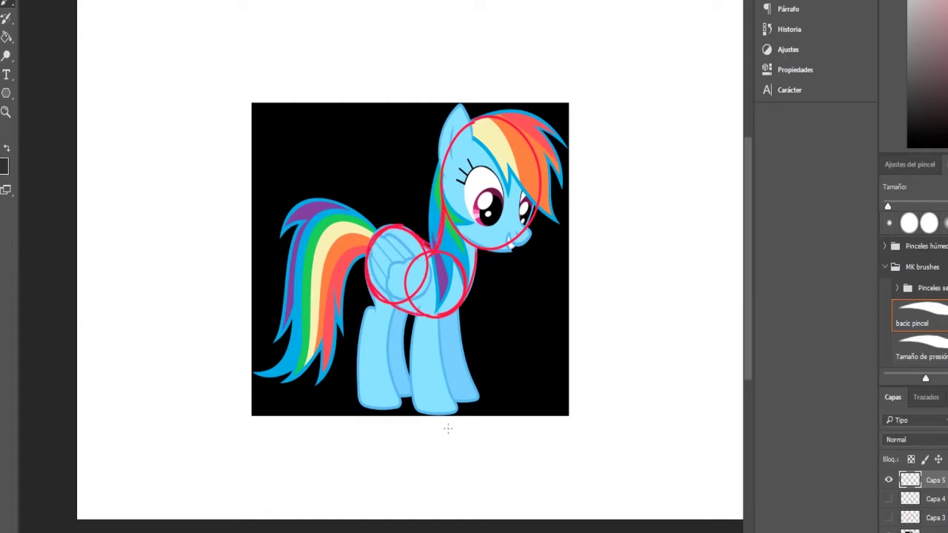
# Sketch the pony's front leg contours and the leg guide lines, marking the front and hind leg joints with dots
pyautogui.moveTo(416, 304); pyautogui.dragTo(410, 373)
pyautogui.moveTo(438, 318)
pyautogui.mouseDown()
pyautogui.moveTo(445, 376)
pyautogui.moveTo(425, 362)
pyautogui.moveTo(424, 342)
pyautogui.mouseUp()
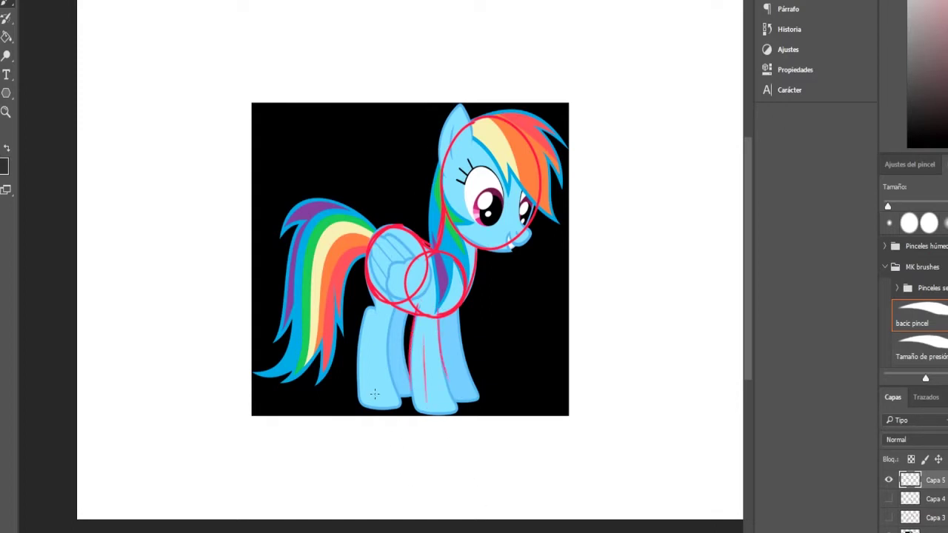
pyautogui.moveTo(374, 401)
pyautogui.mouseDown()
pyautogui.moveTo(370, 314)
pyautogui.moveTo(385, 278)
pyautogui.mouseUp()
pyautogui.moveTo(423, 349)
pyautogui.mouseDown()
pyautogui.moveTo(425, 300)
pyautogui.moveTo(449, 330)
pyautogui.moveTo(458, 384)
pyautogui.mouseUp()
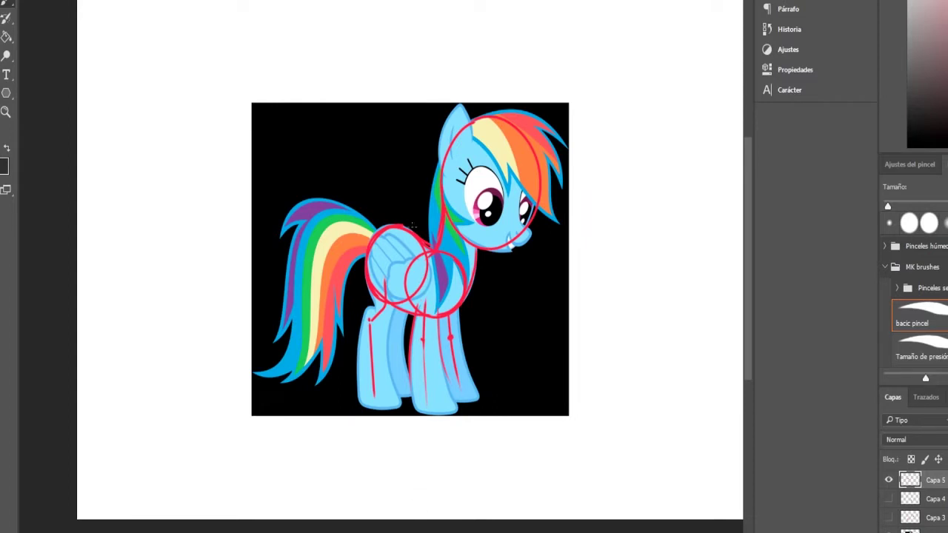
pyautogui.click(384, 303)
# Hide the reference image, strengthen the front leg's guide line and show the proportion brackets layer beside the sketch
pyautogui.click(888, 531)
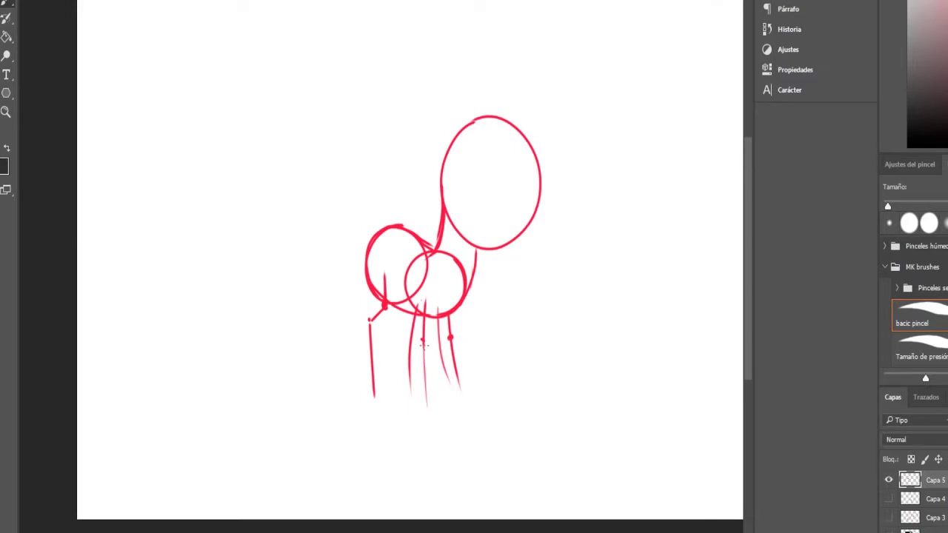
pyautogui.moveTo(424, 347); pyautogui.dragTo(427, 412)
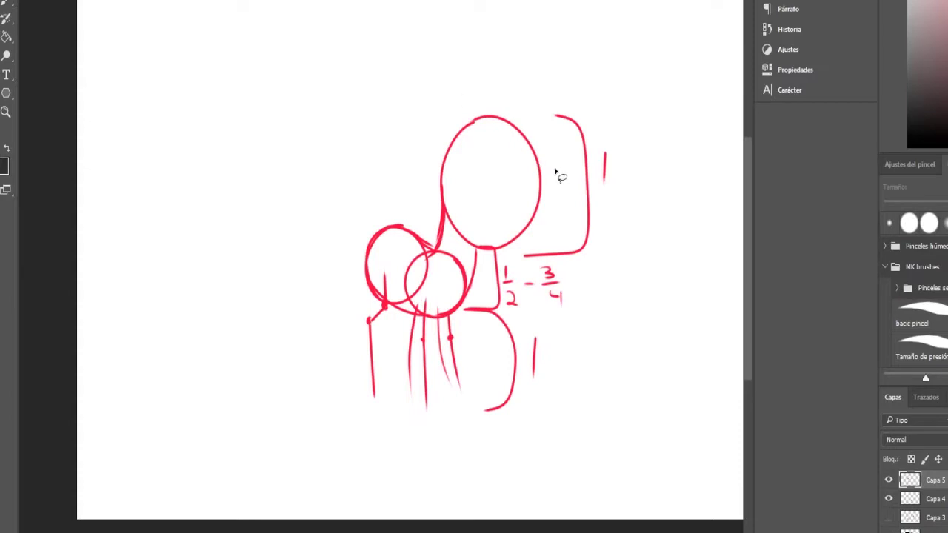
pyautogui.moveTo(556, 170)
pyautogui.mouseDown()
pyautogui.moveTo(504, 86)
pyautogui.moveTo(439, 106)
pyautogui.moveTo(423, 169)
pyautogui.moveTo(453, 239)
pyautogui.moveTo(472, 253)
pyautogui.moveTo(527, 238)
pyautogui.moveTo(556, 204)
pyautogui.moveTo(559, 171)
pyautogui.moveTo(398, 140)
pyautogui.moveTo(418, 117)
pyautogui.mouseUp()
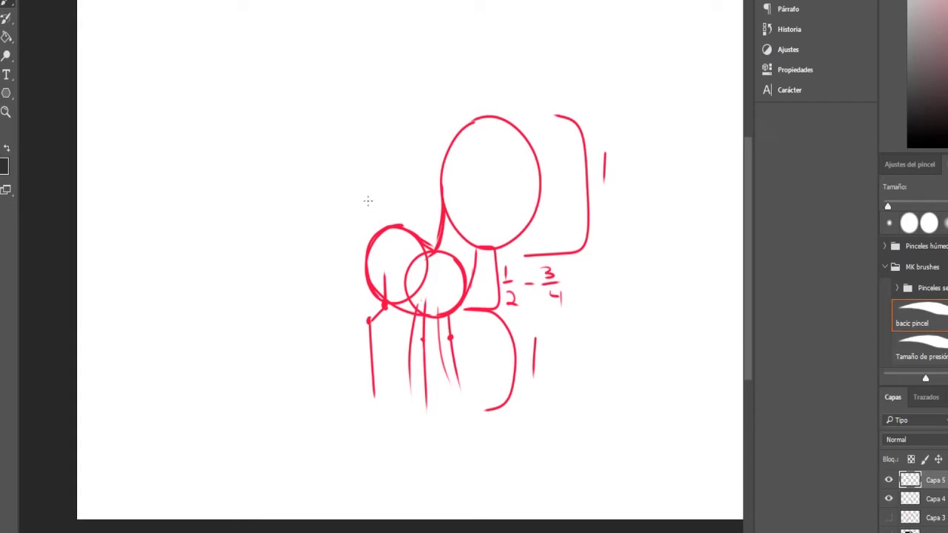
# Draw horizontal brackets above the pony sketch and label the body widths 1 2/3 and 2/3
pyautogui.moveTo(368, 200)
pyautogui.mouseDown()
pyautogui.moveTo(375, 111)
pyautogui.moveTo(534, 116)
pyautogui.moveTo(533, 137)
pyautogui.mouseUp()
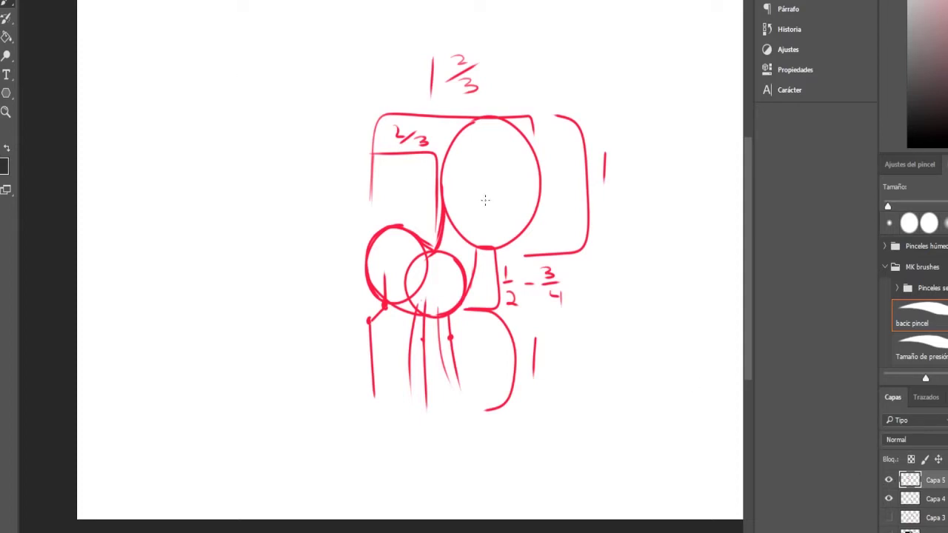
# Group the sketch and proportion bracket layers and move the group to the left side of the canvas
pyautogui.press('v')
pyautogui.moveTo(509, 220)
pyautogui.mouseDown()
pyautogui.moveTo(259, 174)
pyautogui.moveTo(308, 198)
pyautogui.mouseUp()
pyautogui.hotkey('ctrl', 'z')
pyautogui.click(920, 502)
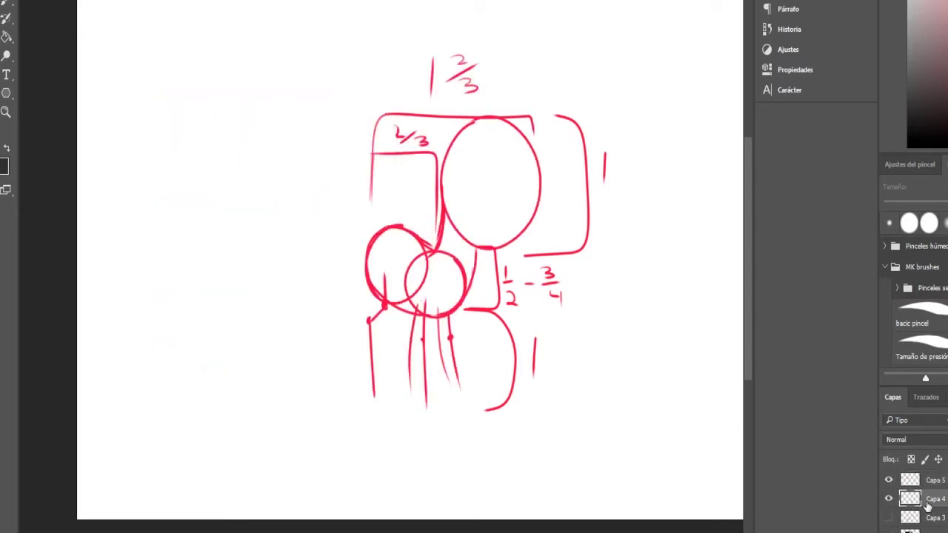
pyautogui.click(945, 483)
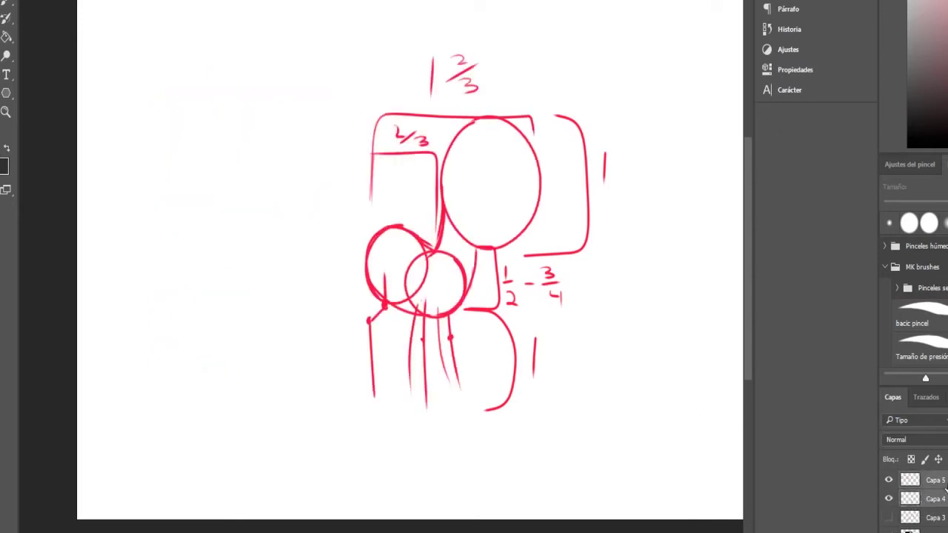
pyautogui.hotkey('ctrl', 'g')
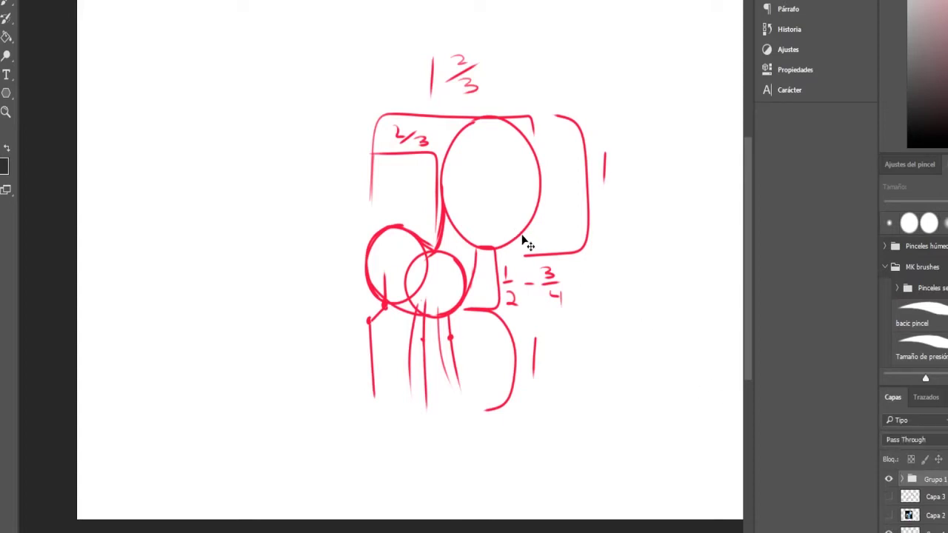
pyautogui.moveTo(526, 243); pyautogui.dragTo(359, 200)
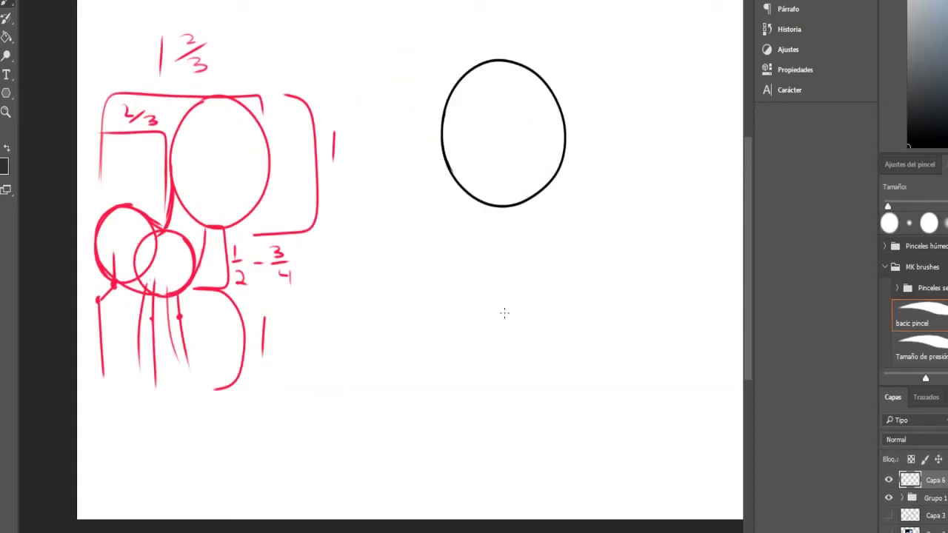
# Draw a blue vertical line spanning the new head oval's height on a new layer and place it directly beneath the head
pyautogui.hotkey('ctrl', 'shift', 'alt', 'n')
pyautogui.moveTo(499, 60); pyautogui.dragTo(501, 199)
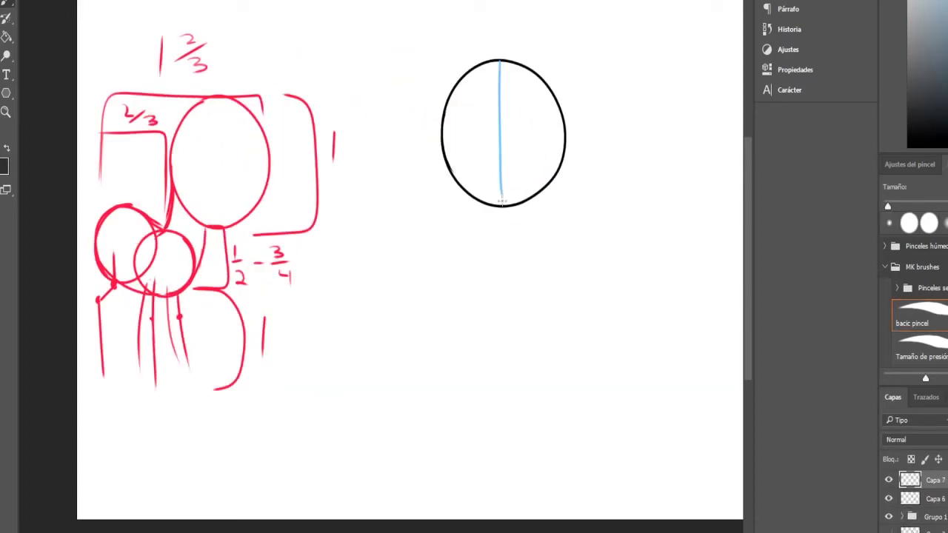
pyautogui.press('v')
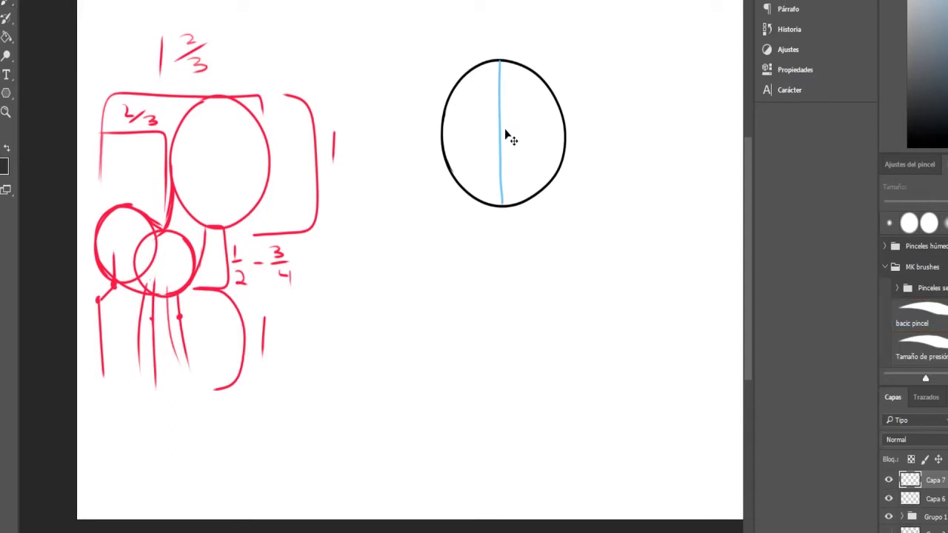
pyautogui.press('alt')
pyautogui.moveTo(499, 128); pyautogui.dragTo(504, 281)
pyautogui.hotkey('ctrl', 'z')
pyautogui.moveTo(501, 134); pyautogui.dragTo(497, 285)
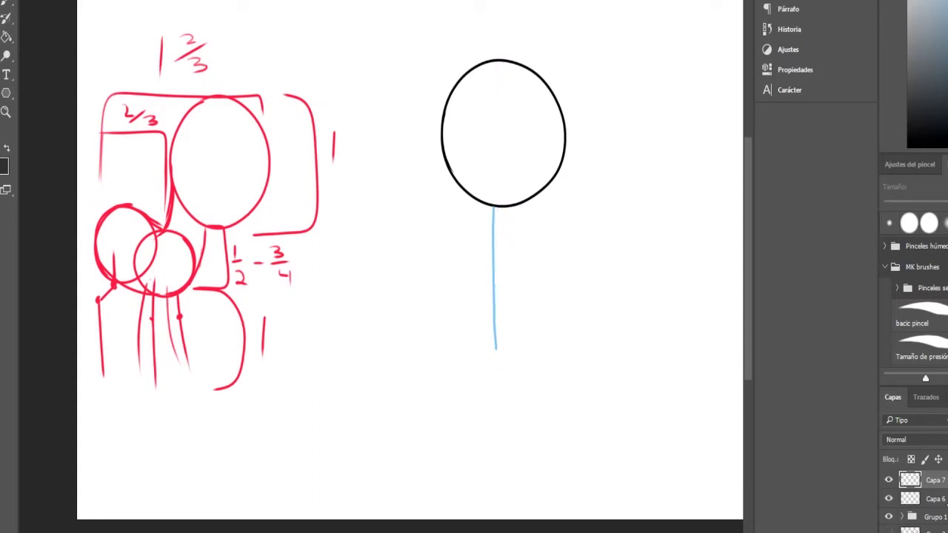
# Mark the body's lower limit with a short horizontal stroke about three quarters of a head below the head, and lower the blue measuring line
pyautogui.click(929, 499)
pyautogui.press('b')
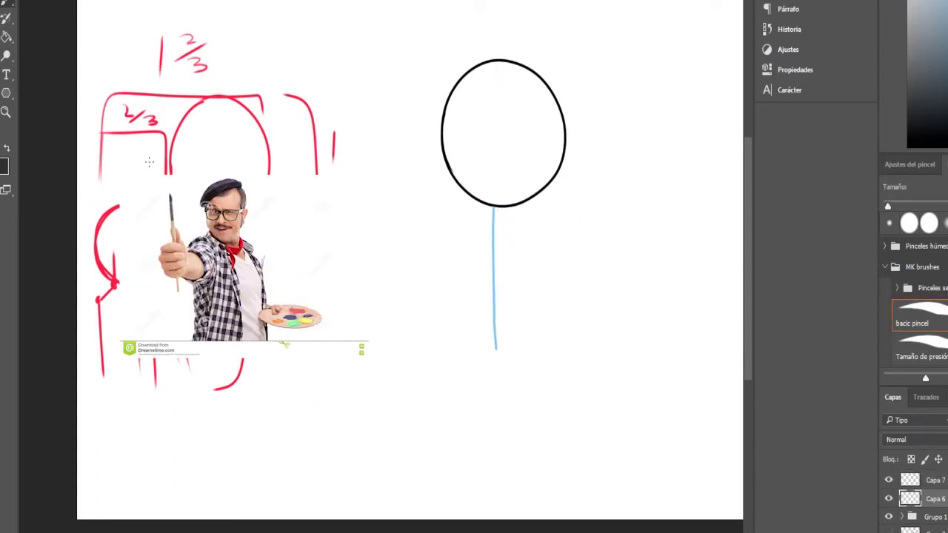
pyautogui.click(7, 149)
pyautogui.moveTo(500, 294); pyautogui.dragTo(538, 291)
pyautogui.hotkey('ctrl', 'z')
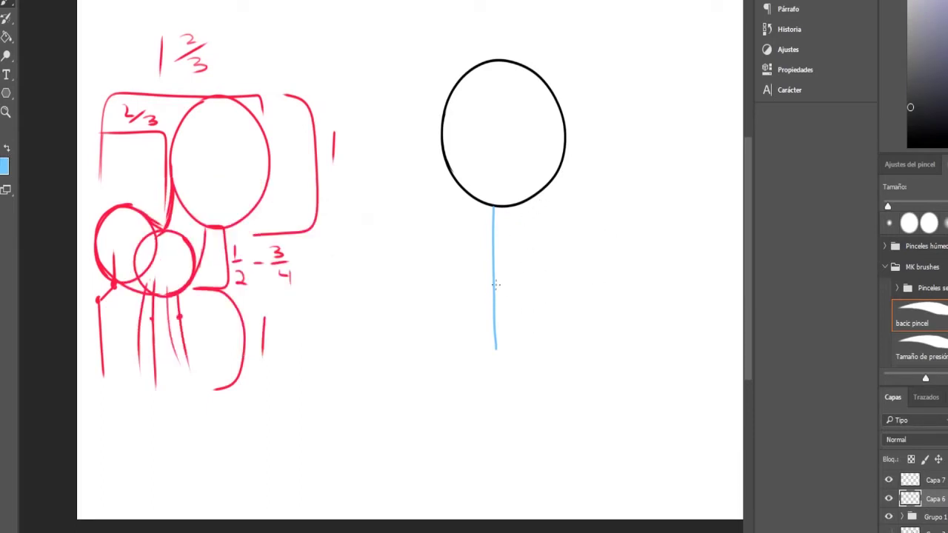
pyautogui.moveTo(494, 295); pyautogui.dragTo(553, 298)
pyautogui.hotkey('ctrl', 'z')
pyautogui.moveTo(495, 303)
pyautogui.mouseDown()
pyautogui.moveTo(546, 299)
pyautogui.moveTo(545, 312)
pyautogui.mouseUp()
pyautogui.hotkey('ctrl', 'z')
pyautogui.moveTo(495, 259); pyautogui.dragTo(493, 293)
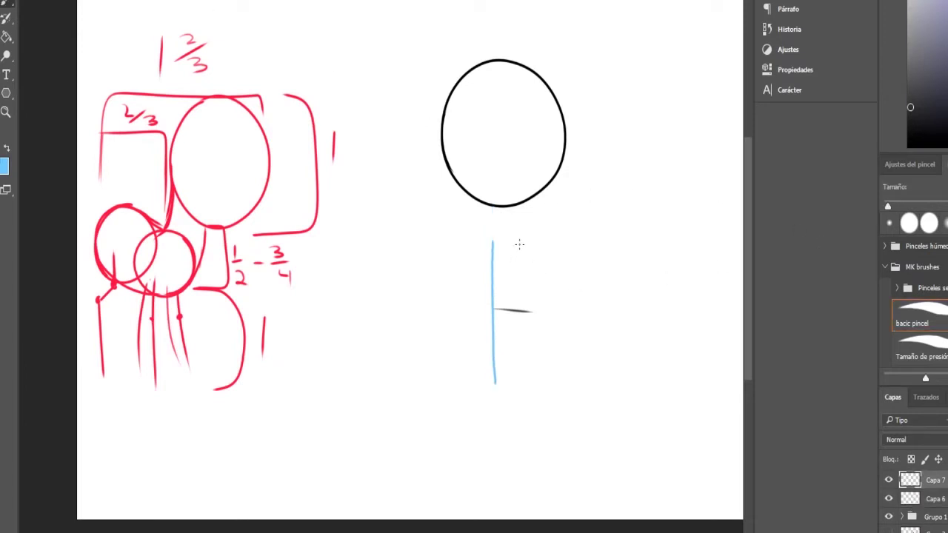
# Draw the chest circle above the lower limit mark and erase its stray overlapping strokes
pyautogui.moveTo(516, 242)
pyautogui.mouseDown()
pyautogui.moveTo(488, 277)
pyautogui.moveTo(498, 307)
pyautogui.moveTo(521, 316)
pyautogui.moveTo(554, 291)
pyautogui.mouseUp()
pyautogui.moveTo(558, 254)
pyautogui.mouseDown()
pyautogui.moveTo(540, 235)
pyautogui.moveTo(512, 231)
pyautogui.moveTo(496, 243)
pyautogui.moveTo(498, 296)
pyautogui.mouseUp()
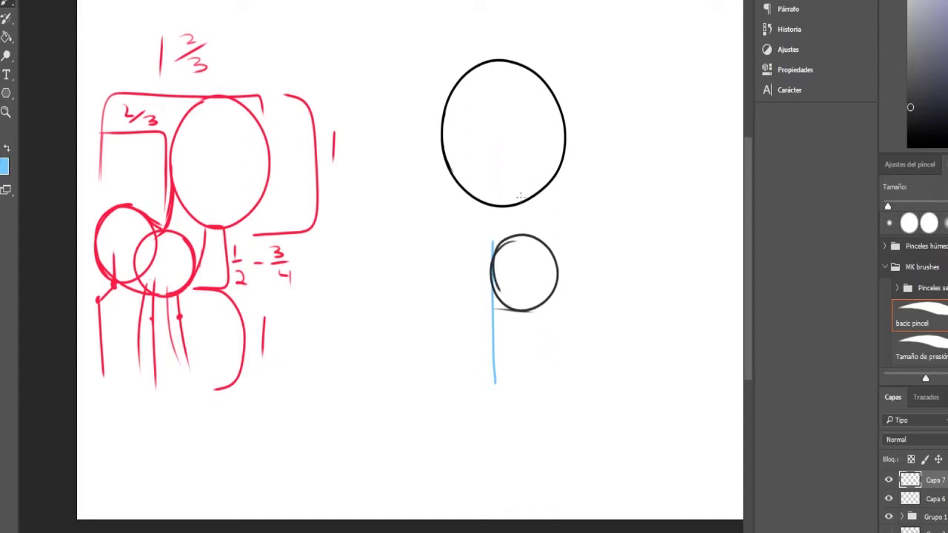
pyautogui.press('.')
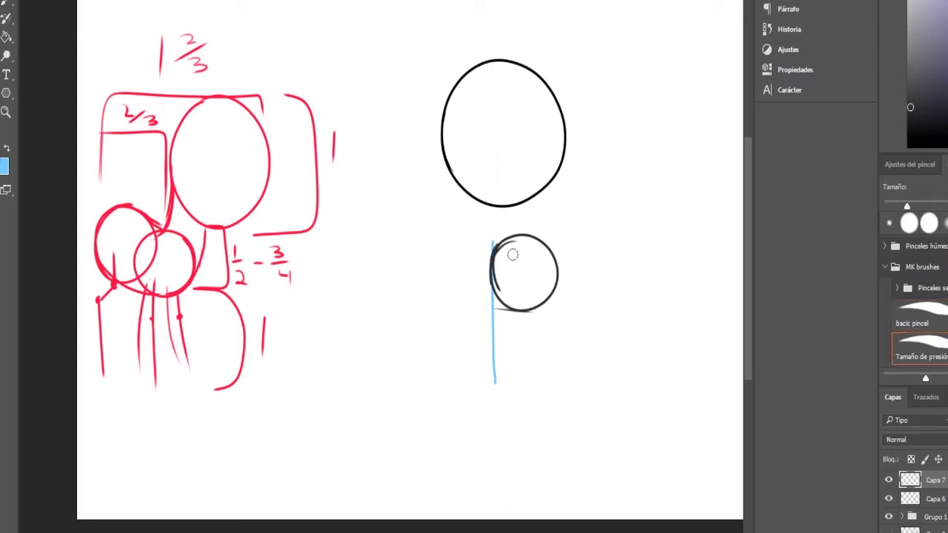
pyautogui.moveTo(512, 248); pyautogui.dragTo(499, 289)
# Draw the front and back neck lines connecting the head oval to the chest circle
pyautogui.press('b')
pyautogui.moveTo(503, 205); pyautogui.dragTo(493, 245)
pyautogui.hotkey('ctrl', 'z')
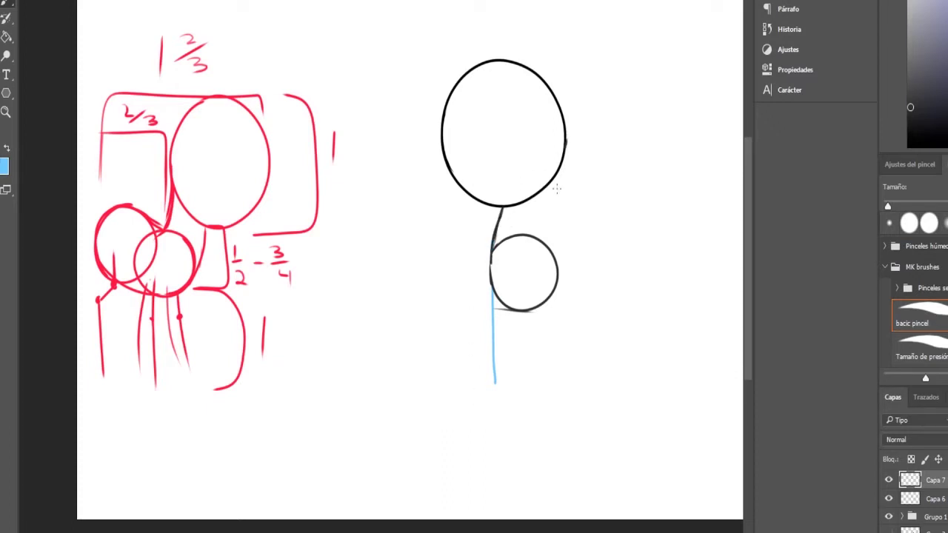
pyautogui.moveTo(567, 139); pyautogui.dragTo(555, 227)
pyautogui.moveTo(559, 265)
pyautogui.mouseDown()
pyautogui.moveTo(552, 222)
pyautogui.moveTo(565, 137)
pyautogui.mouseUp()
# Reinforce the chest circle's upper edge and draw a slightly larger hindquarters oval overlapping it behind
pyautogui.moveTo(491, 261)
pyautogui.mouseDown()
pyautogui.moveTo(557, 248)
pyautogui.moveTo(541, 269)
pyautogui.moveTo(573, 311)
pyautogui.moveTo(614, 298)
pyautogui.moveTo(620, 285)
pyautogui.mouseUp()
pyautogui.moveTo(626, 248)
pyautogui.mouseDown()
pyautogui.moveTo(572, 215)
pyautogui.moveTo(547, 225)
pyautogui.moveTo(535, 260)
pyautogui.moveTo(554, 306)
pyautogui.moveTo(593, 314)
pyautogui.mouseUp()
pyautogui.hotkey('ctrl', 'z')
pyautogui.moveTo(590, 221)
pyautogui.mouseDown()
pyautogui.moveTo(547, 237)
pyautogui.moveTo(555, 306)
pyautogui.moveTo(578, 315)
pyautogui.moveTo(620, 293)
pyautogui.moveTo(617, 243)
pyautogui.moveTo(601, 225)
pyautogui.moveTo(583, 216)
pyautogui.moveTo(556, 223)
pyautogui.moveTo(545, 268)
pyautogui.moveTo(585, 311)
pyautogui.mouseUp()
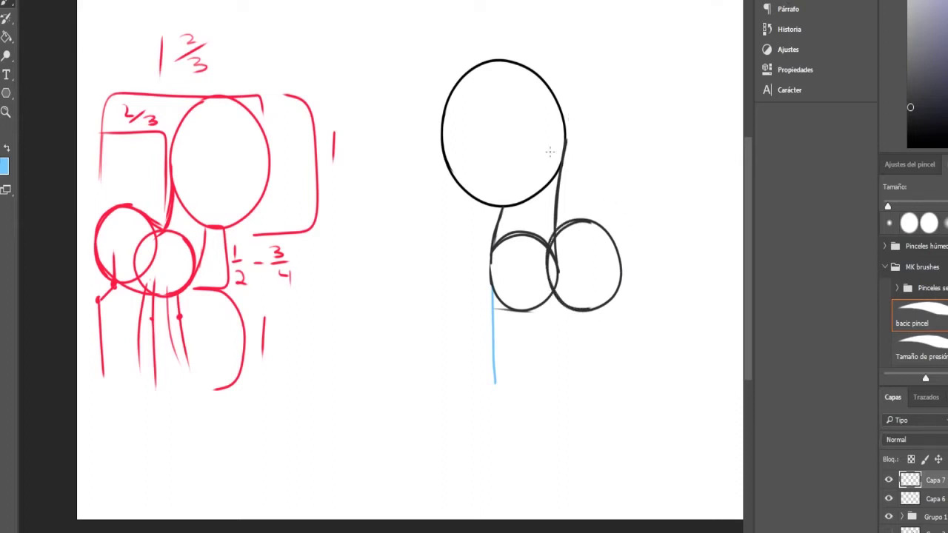
# Trace the chest front, connect the two ovals with a belly line, and reinforce the back and rump contour
pyautogui.moveTo(488, 238); pyautogui.dragTo(491, 290)
pyautogui.moveTo(494, 307); pyautogui.dragTo(542, 316)
pyautogui.hotkey('ctrl', 'z')
pyautogui.moveTo(491, 287)
pyautogui.mouseDown()
pyautogui.moveTo(534, 316)
pyautogui.moveTo(606, 305)
pyautogui.mouseUp()
pyautogui.moveTo(561, 223)
pyautogui.mouseDown()
pyautogui.moveTo(607, 222)
pyautogui.moveTo(624, 281)
pyautogui.moveTo(615, 304)
pyautogui.mouseUp()
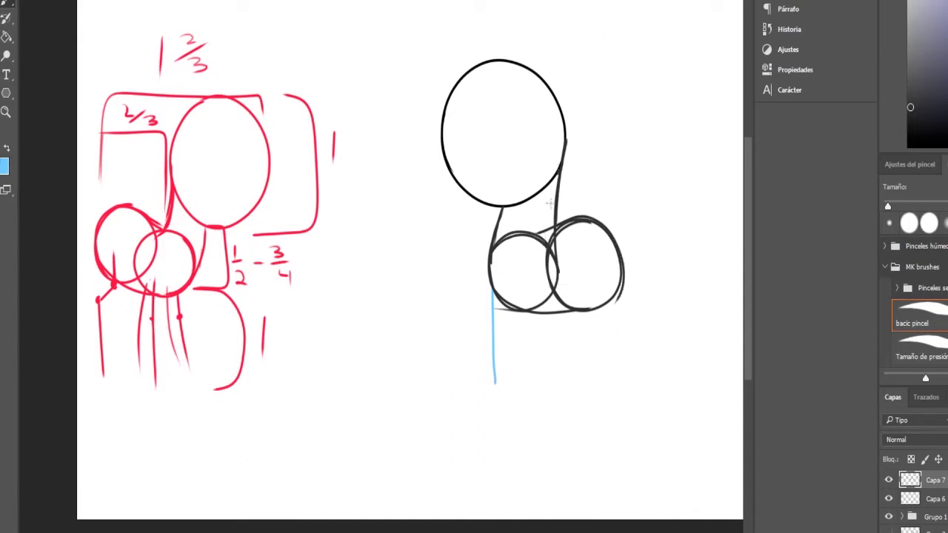
# Redraw the back of the neck with a tighter curve, erase the old line, and join it to the back
pyautogui.moveTo(563, 170); pyautogui.dragTo(550, 215)
pyautogui.press('.')
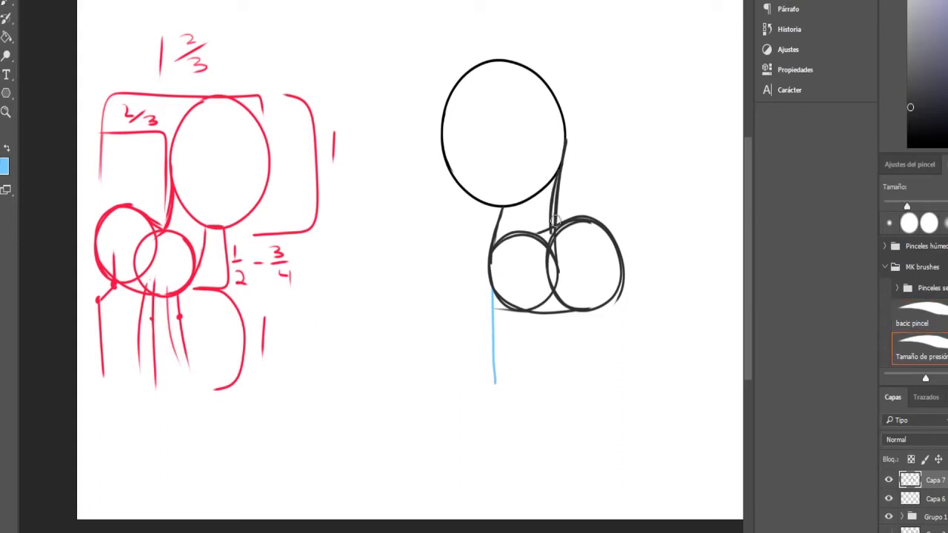
pyautogui.moveTo(556, 238)
pyautogui.mouseDown()
pyautogui.moveTo(558, 259)
pyautogui.moveTo(555, 221)
pyautogui.mouseUp()
pyautogui.press(',')
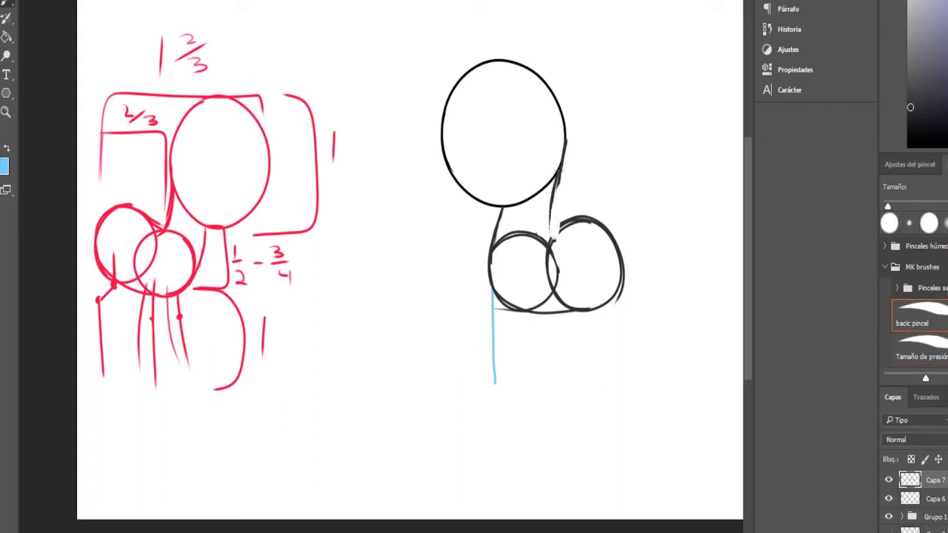
pyautogui.moveTo(550, 201); pyautogui.dragTo(551, 233)
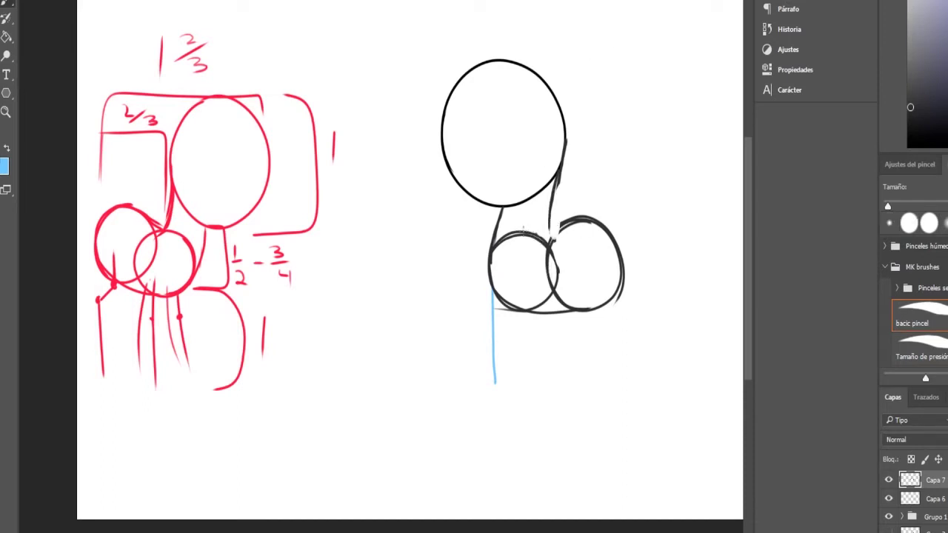
pyautogui.moveTo(534, 235); pyautogui.dragTo(560, 226)
# Erase the inner arcs of the chest and hindquarters ovals and clean the contour into a single body outline
pyautogui.press('.')
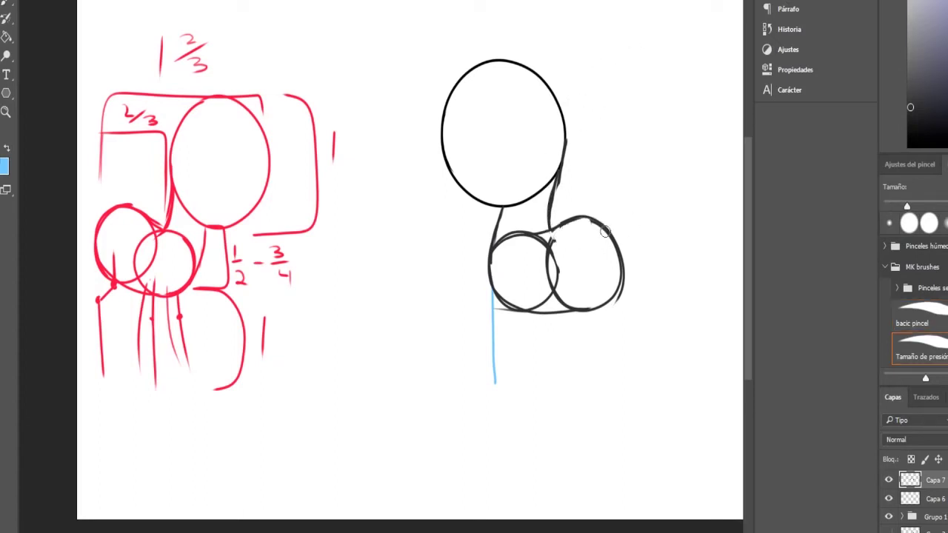
pyautogui.moveTo(541, 260); pyautogui.dragTo(553, 260)
pyautogui.moveTo(518, 229); pyautogui.dragTo(499, 262)
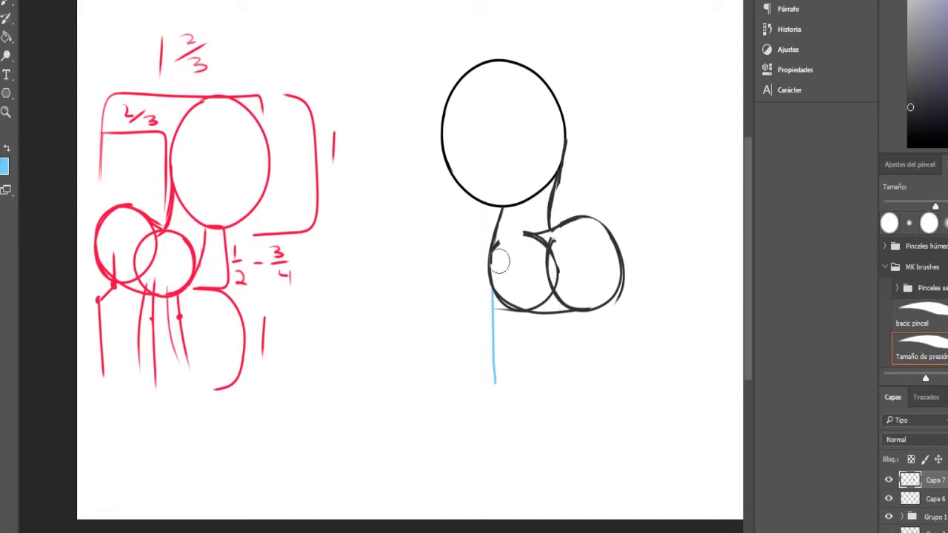
pyautogui.moveTo(565, 298)
pyautogui.mouseDown()
pyautogui.moveTo(547, 251)
pyautogui.moveTo(529, 225)
pyautogui.moveTo(498, 265)
pyautogui.moveTo(507, 290)
pyautogui.moveTo(543, 303)
pyautogui.moveTo(564, 292)
pyautogui.mouseUp()
pyautogui.click(555, 245)
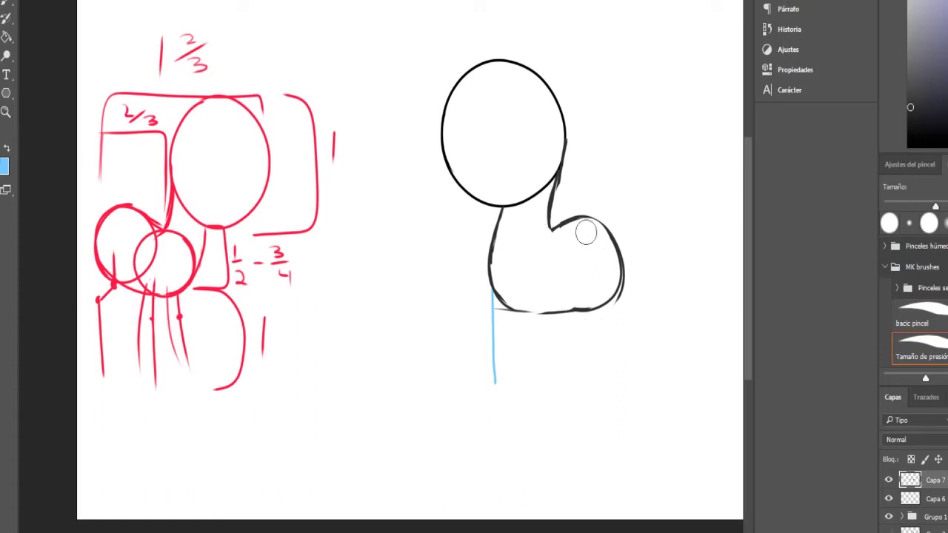
pyautogui.moveTo(607, 261); pyautogui.dragTo(615, 266)
pyautogui.press('b')
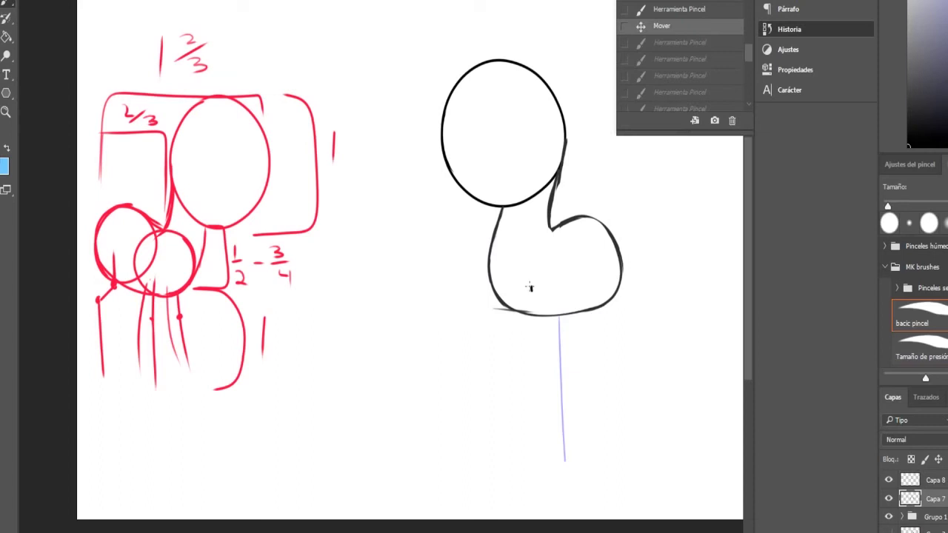
# Mark the shoulder and hip joints with dots inside the body and the raised front hoof's end point with another dot
pyautogui.click(530, 287)
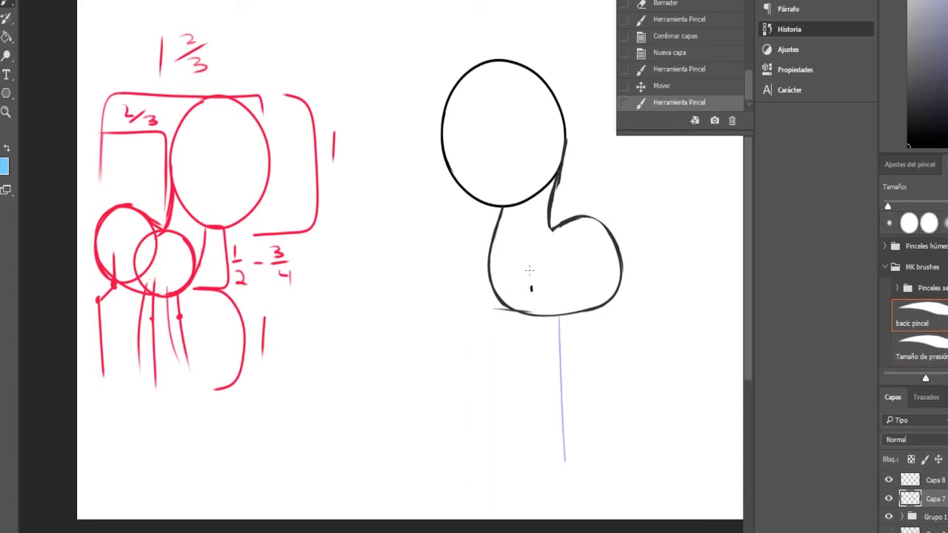
pyautogui.hotkey('ctrl', 'z')
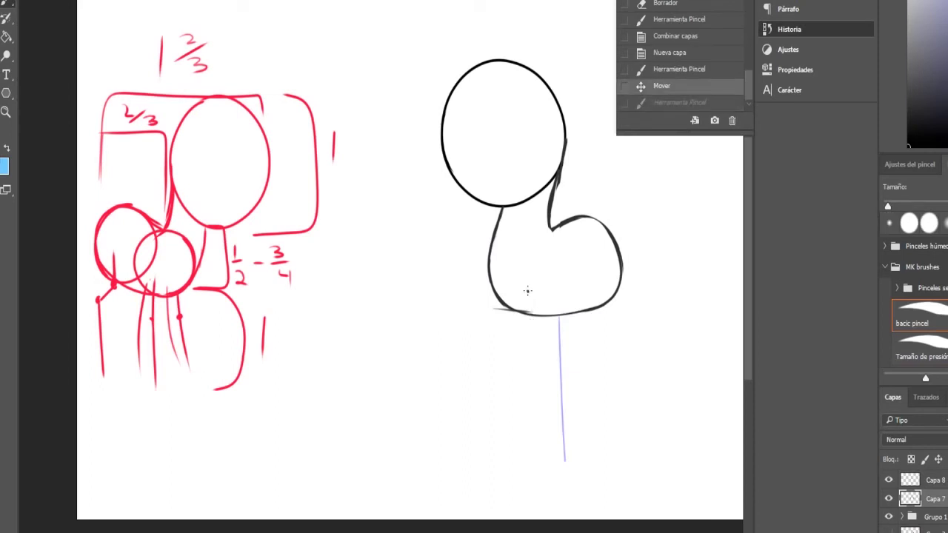
pyautogui.click(527, 291)
pyautogui.hotkey('ctrl', 'z')
pyautogui.click(529, 295)
pyautogui.click(609, 285)
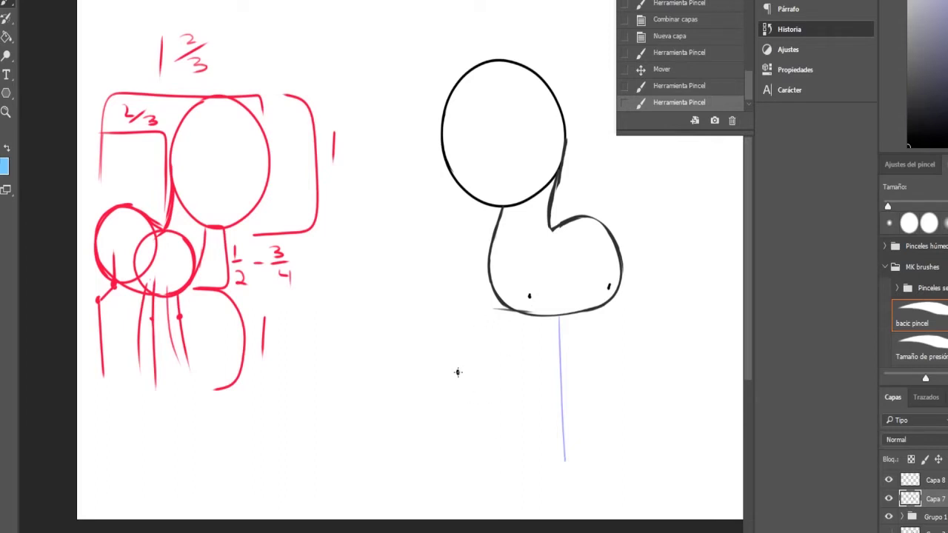
pyautogui.click(457, 371)
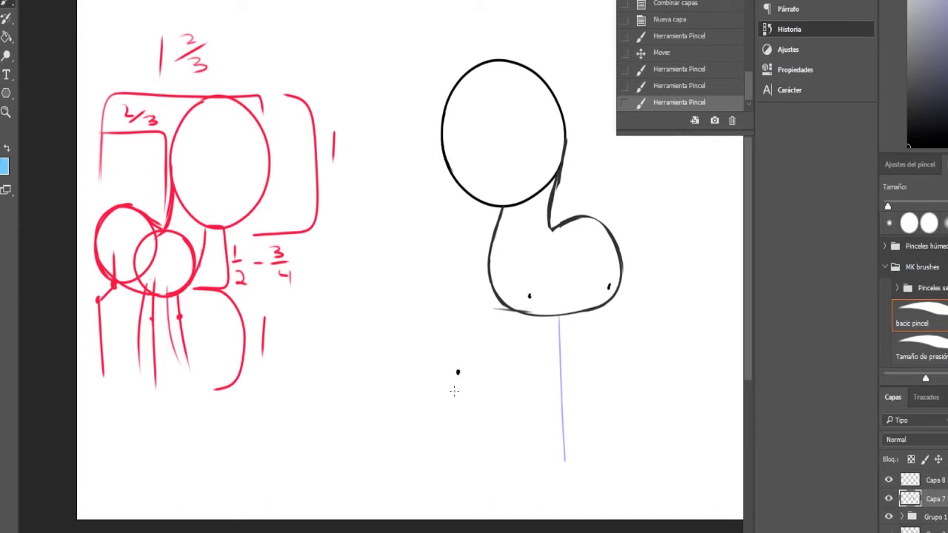
# Join the shoulder and hoof dots with a straight line, add a perpendicular at its middle, and draw the bent leg's two segments
pyautogui.moveTo(459, 370); pyautogui.dragTo(525, 294)
pyautogui.hotkey('ctrl', 'z')
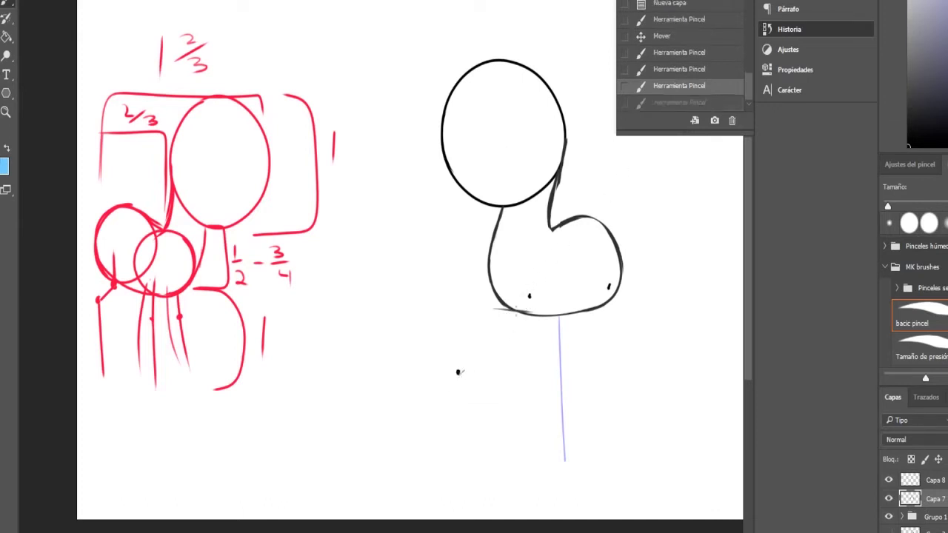
pyautogui.keyDown('shift'); pyautogui.click(529, 296); pyautogui.keyUp('shift')
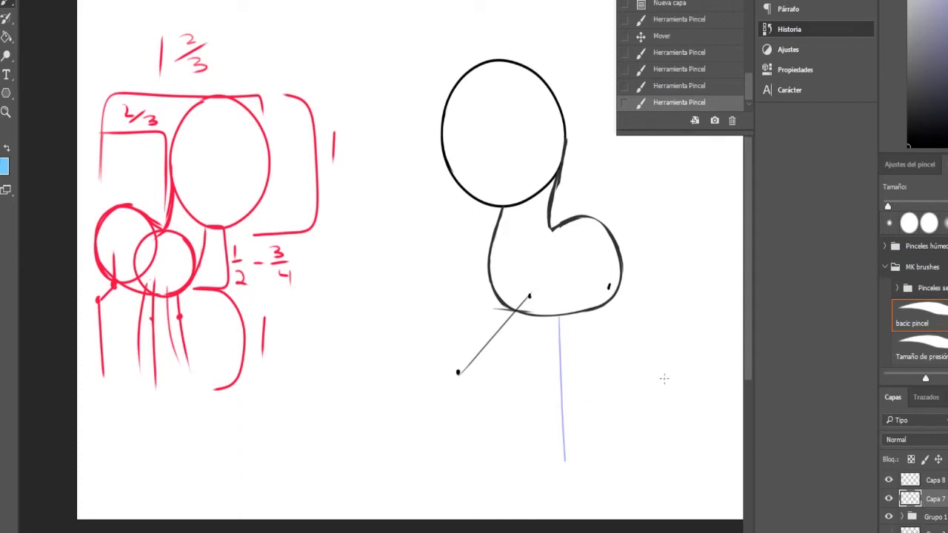
pyautogui.moveTo(498, 335); pyautogui.dragTo(466, 304)
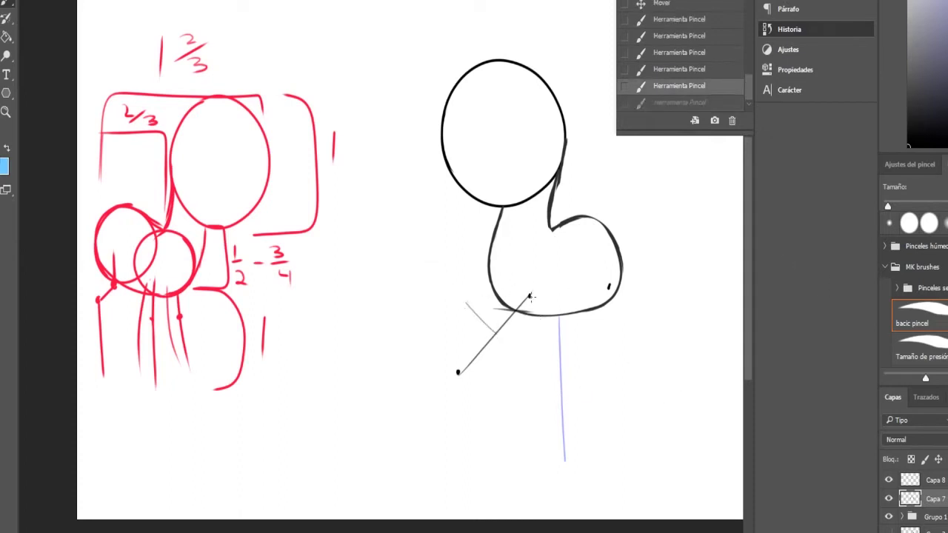
pyautogui.moveTo(526, 295)
pyautogui.mouseDown()
pyautogui.moveTo(448, 294)
pyautogui.moveTo(458, 368)
pyautogui.mouseUp()
pyautogui.moveTo(464, 293); pyautogui.dragTo(461, 344)
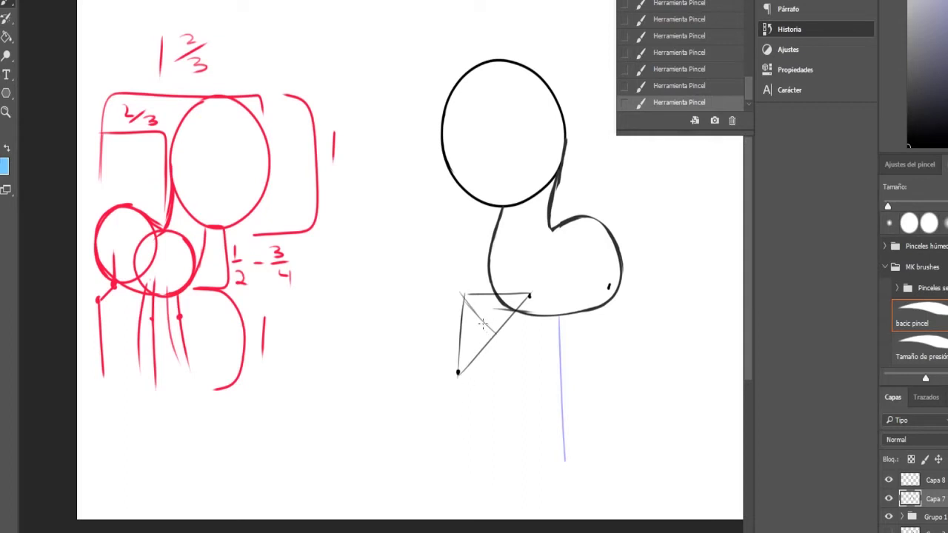
pyautogui.moveTo(489, 294); pyautogui.dragTo(527, 294)
# Rotate the blue leg-length guide along both segments of the bent front leg to compare proportions, and shift it to the hip joint
pyautogui.press('v')
pyautogui.moveTo(563, 394); pyautogui.dragTo(527, 402)
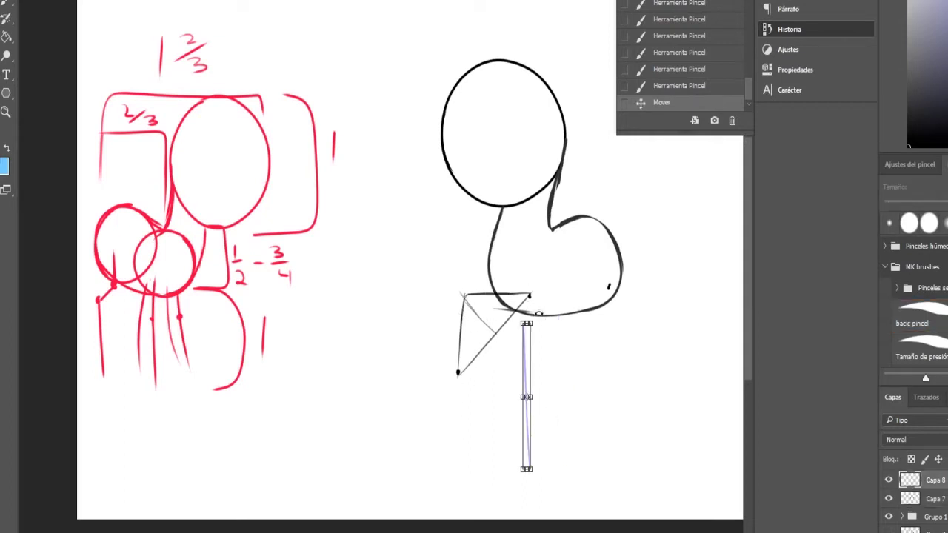
pyautogui.moveTo(548, 317); pyautogui.dragTo(501, 291)
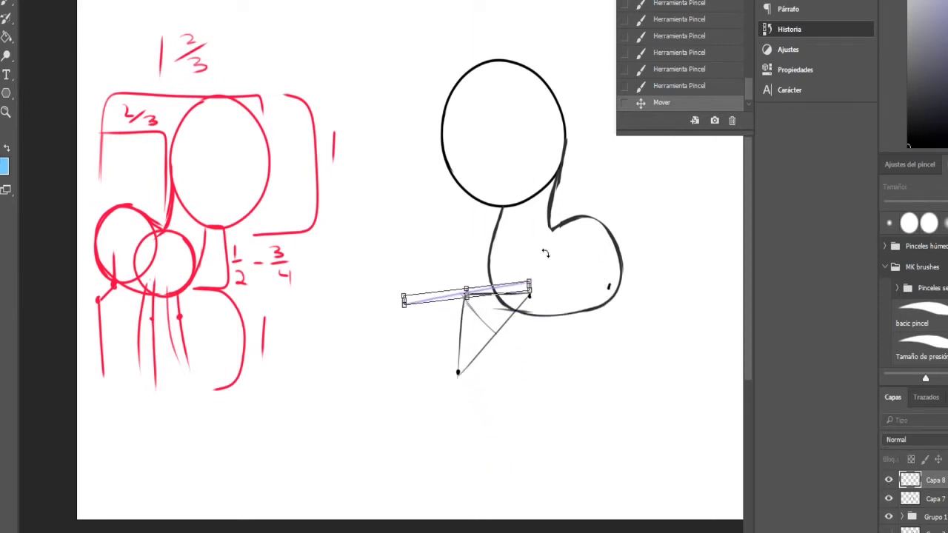
pyautogui.moveTo(544, 269); pyautogui.dragTo(502, 299)
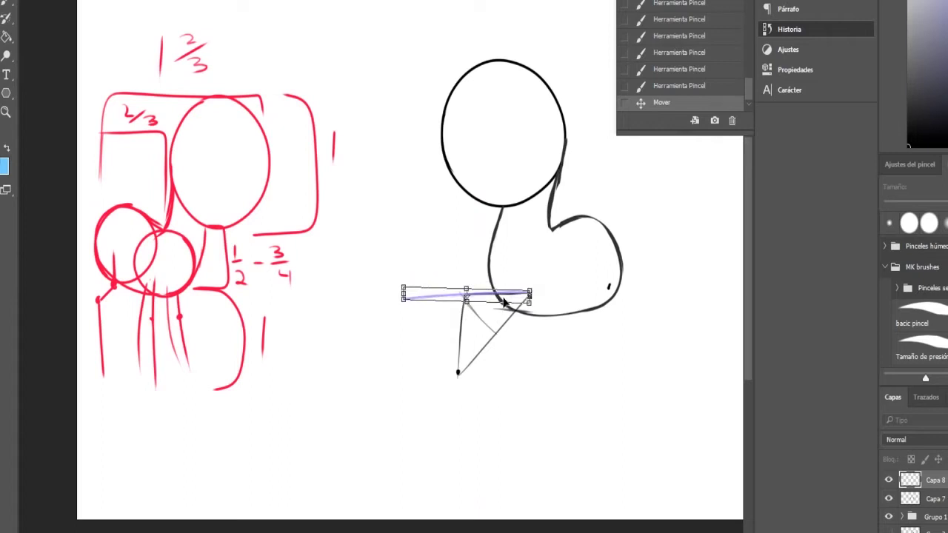
pyautogui.moveTo(435, 298)
pyautogui.mouseDown()
pyautogui.moveTo(439, 261)
pyautogui.moveTo(446, 290)
pyautogui.moveTo(435, 299)
pyautogui.mouseUp()
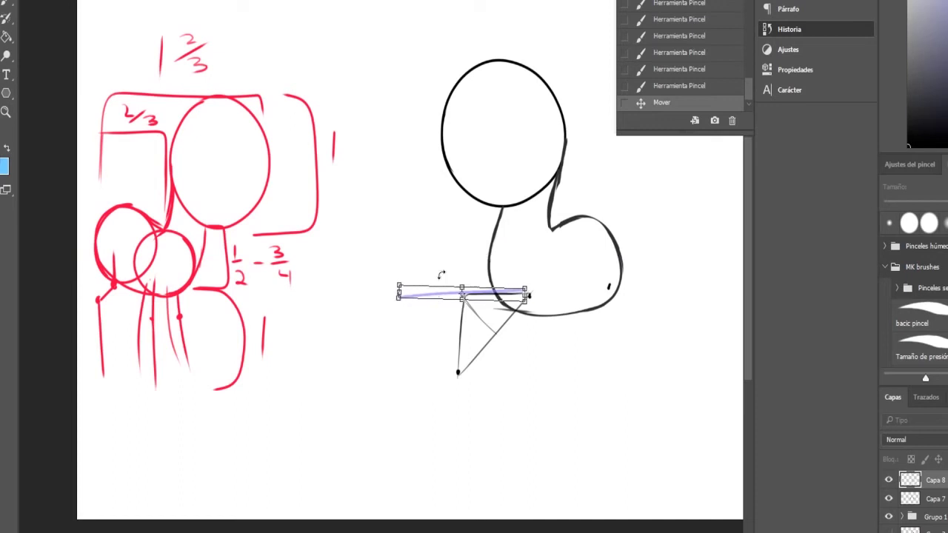
pyautogui.moveTo(508, 296); pyautogui.dragTo(469, 236)
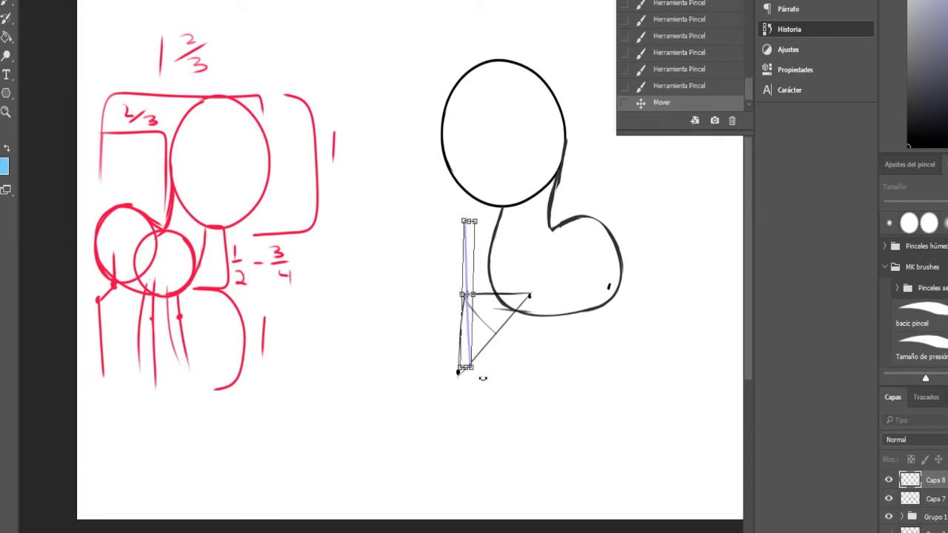
pyautogui.moveTo(486, 374); pyautogui.dragTo(461, 370)
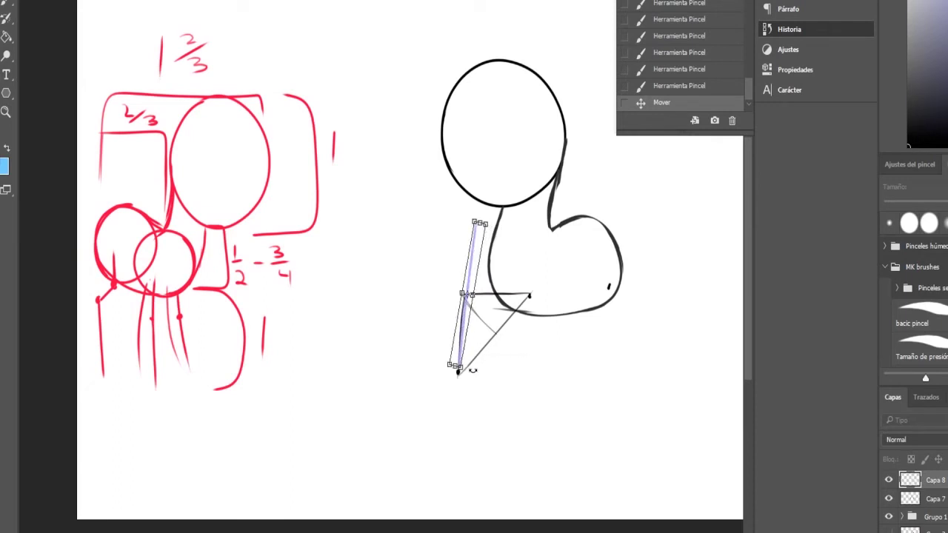
pyautogui.moveTo(473, 257); pyautogui.dragTo(616, 340)
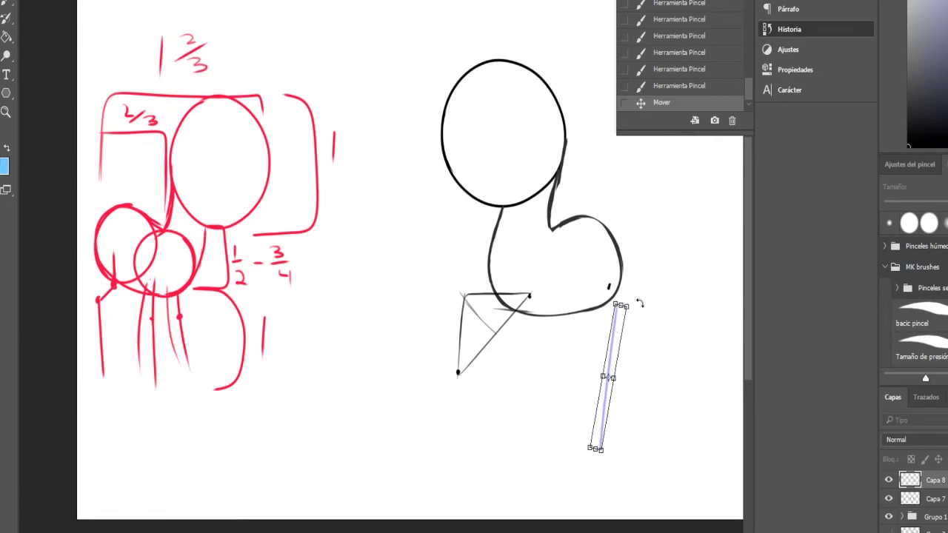
pyautogui.moveTo(633, 301); pyautogui.dragTo(605, 290)
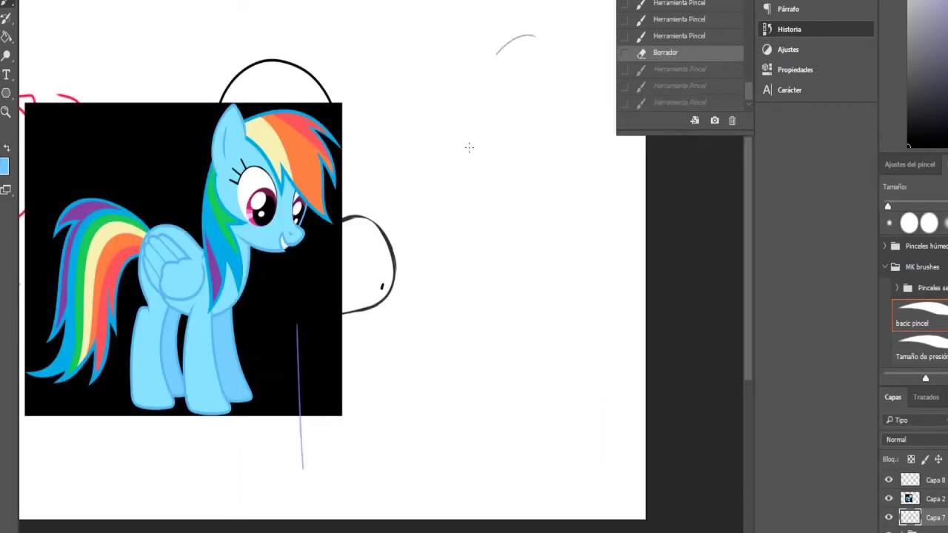
# Draw a sample hindquarters oval in the blank area beside the pony with a hip dot inside, and hide the reference pony
pyautogui.moveTo(469, 147)
pyautogui.mouseDown()
pyautogui.moveTo(576, 157)
pyautogui.moveTo(596, 104)
pyautogui.moveTo(567, 36)
pyautogui.moveTo(479, 129)
pyautogui.moveTo(530, 172)
pyautogui.moveTo(568, 163)
pyautogui.moveTo(588, 111)
pyautogui.moveTo(575, 53)
pyautogui.moveTo(511, 46)
pyautogui.mouseUp()
pyautogui.hotkey('ctrl', 'z')
pyautogui.moveTo(477, 94)
pyautogui.mouseDown()
pyautogui.moveTo(487, 125)
pyautogui.moveTo(552, 159)
pyautogui.moveTo(582, 111)
pyautogui.moveTo(581, 89)
pyautogui.mouseUp()
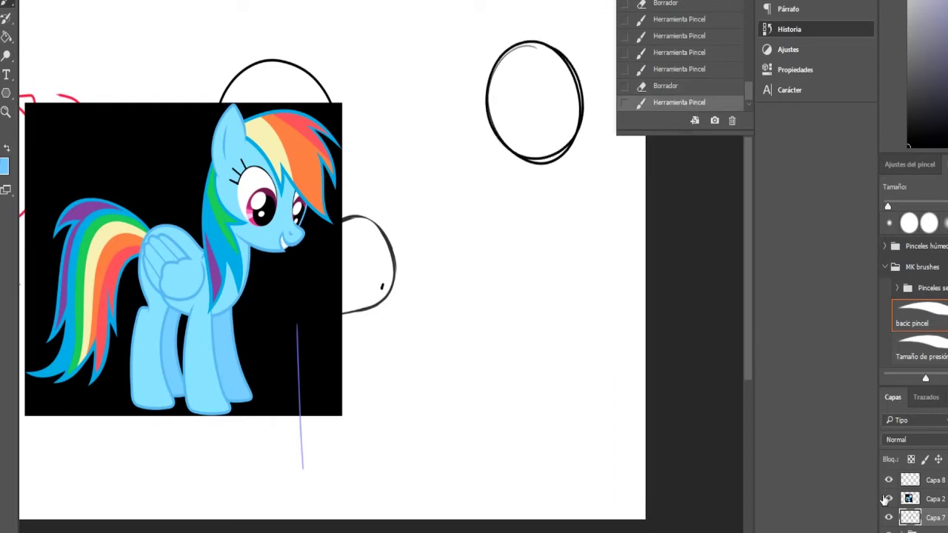
pyautogui.click(889, 498)
pyautogui.hscroll(-5, 370, 266)
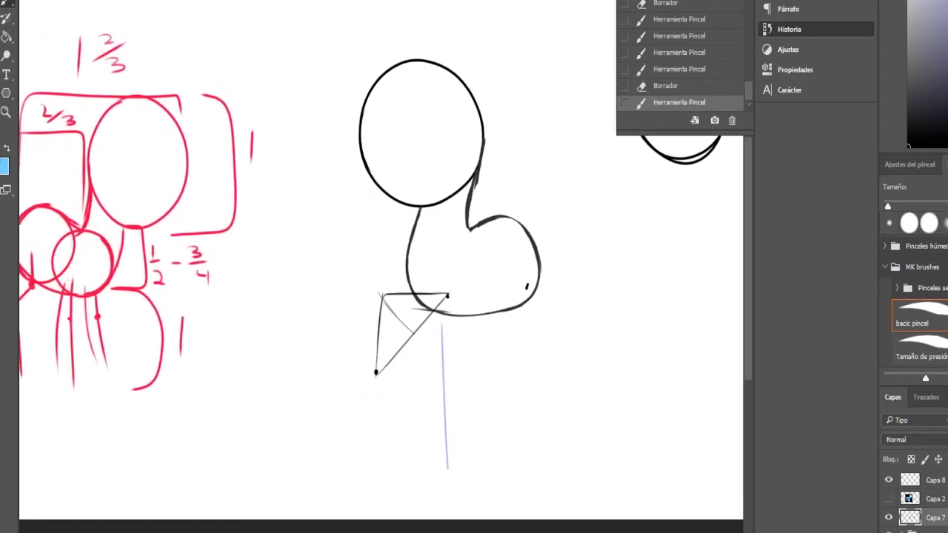
pyautogui.hscroll(5, 370, 266)
pyautogui.hscroll(-5, 370, 266)
pyautogui.hscroll(4, 370, 267)
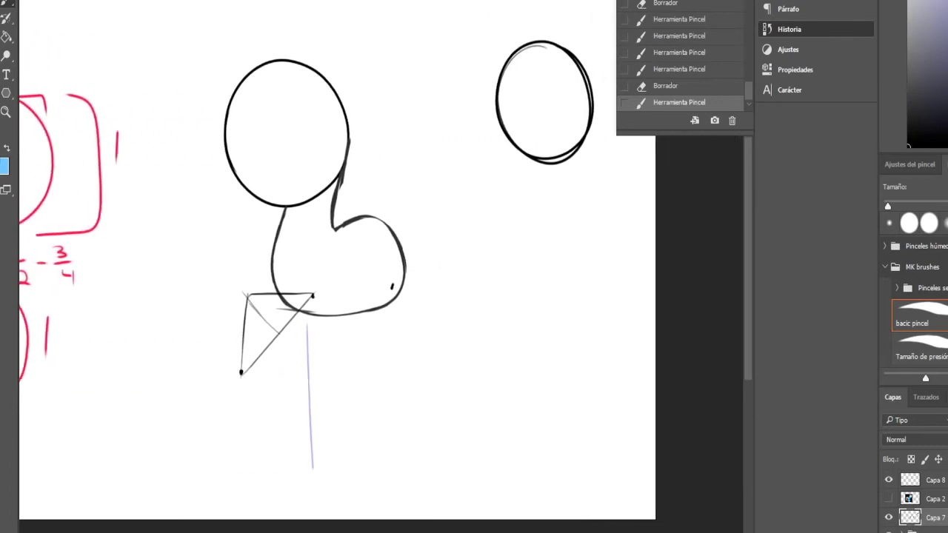
pyautogui.hscroll(2, 529, 119)
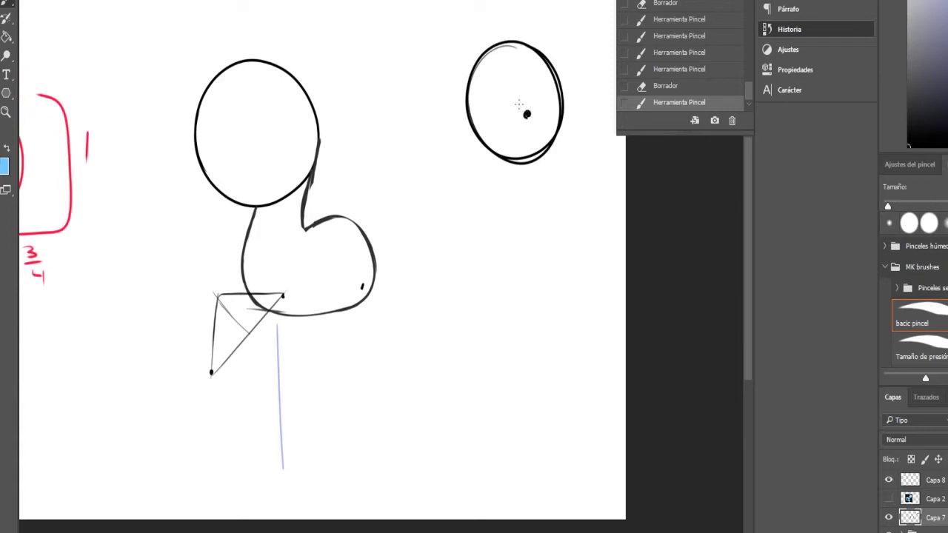
# Show the reference pony, mark the knee and hock dots below the sample oval, and place the hoof dot near the end of the moved blue guide
pyautogui.click(888, 499)
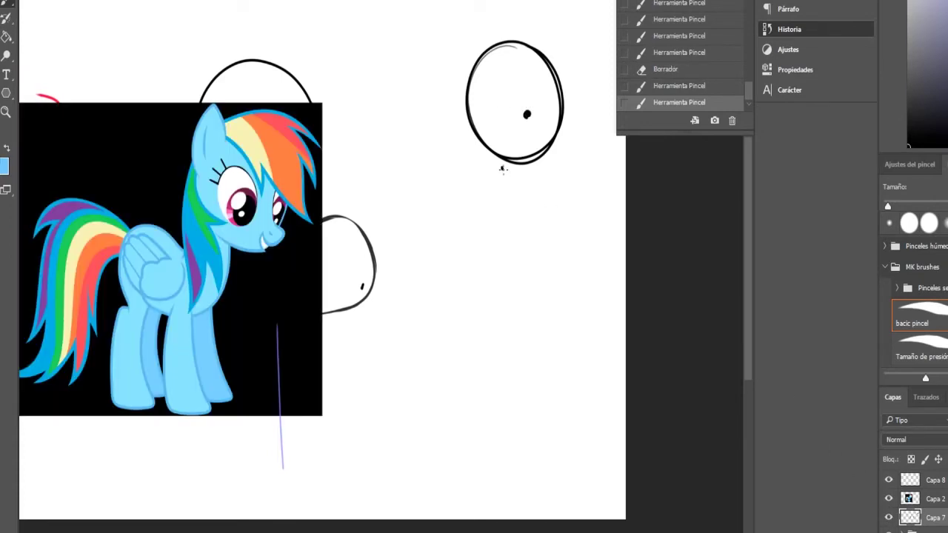
pyautogui.click(502, 169)
pyautogui.click(909, 479)
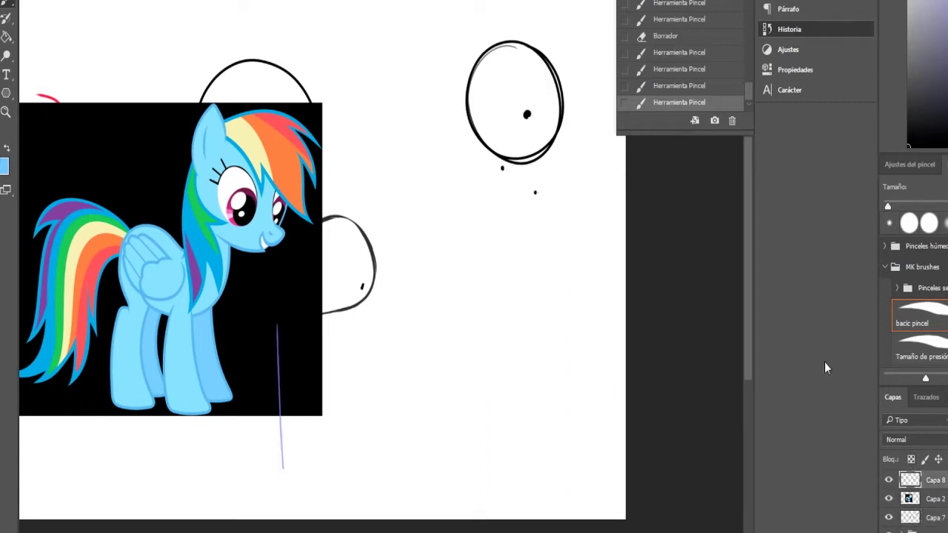
pyautogui.moveTo(286, 435); pyautogui.dragTo(522, 267)
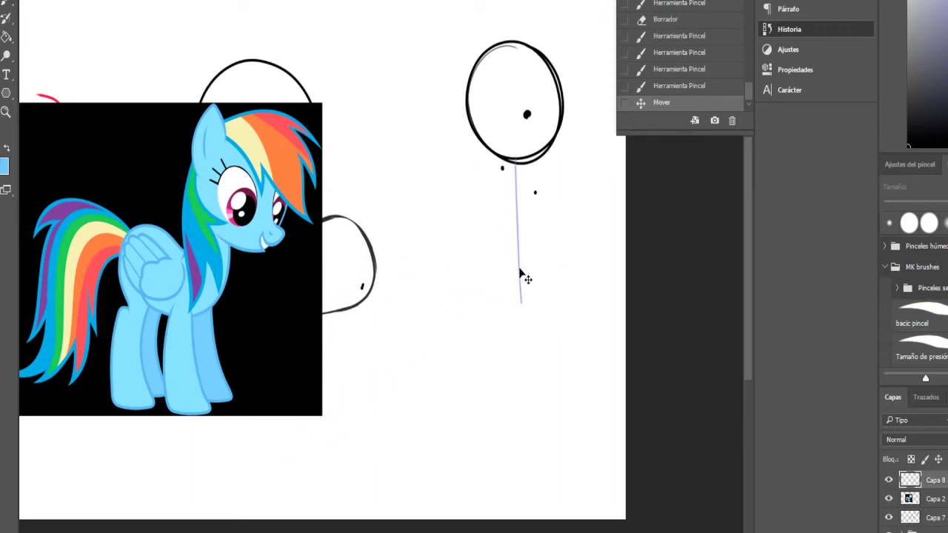
pyautogui.click(912, 517)
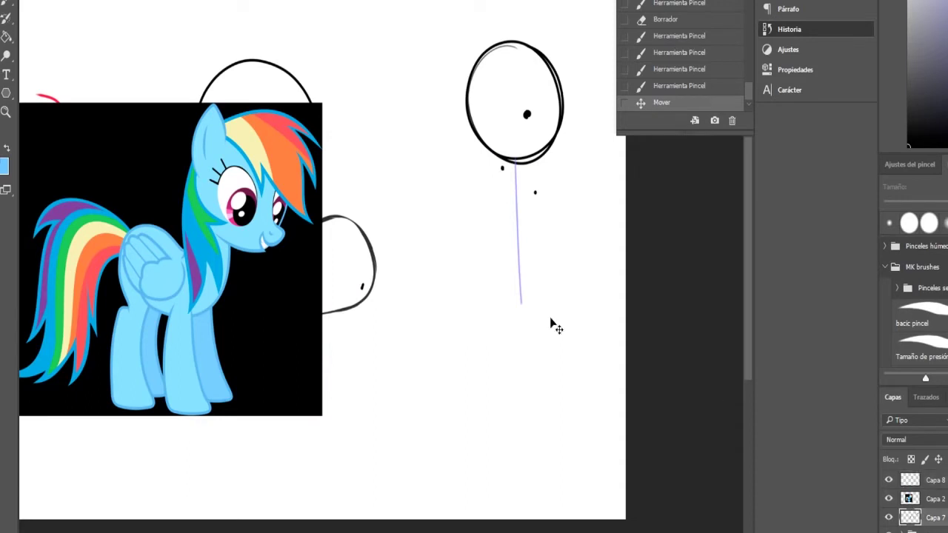
pyautogui.press('b')
pyautogui.click(521, 308)
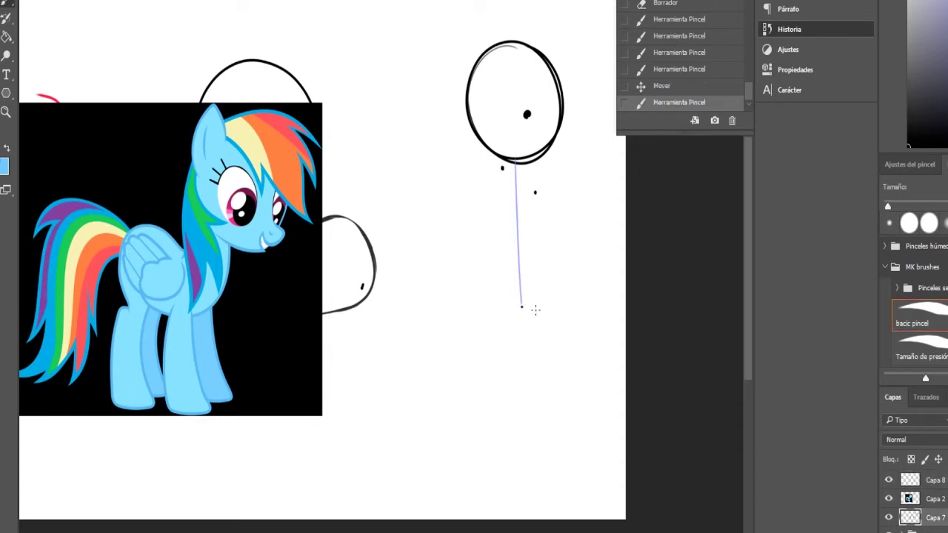
pyautogui.hotkey('ctrl', 'z')
pyautogui.click(531, 302)
# Outline the sample standing hind leg from a flat hoof base up into the oval, and erase the overlapping lines at the thigh
pyautogui.moveTo(517, 305); pyautogui.dragTo(556, 302)
pyautogui.hotkey('ctrl', 'z')
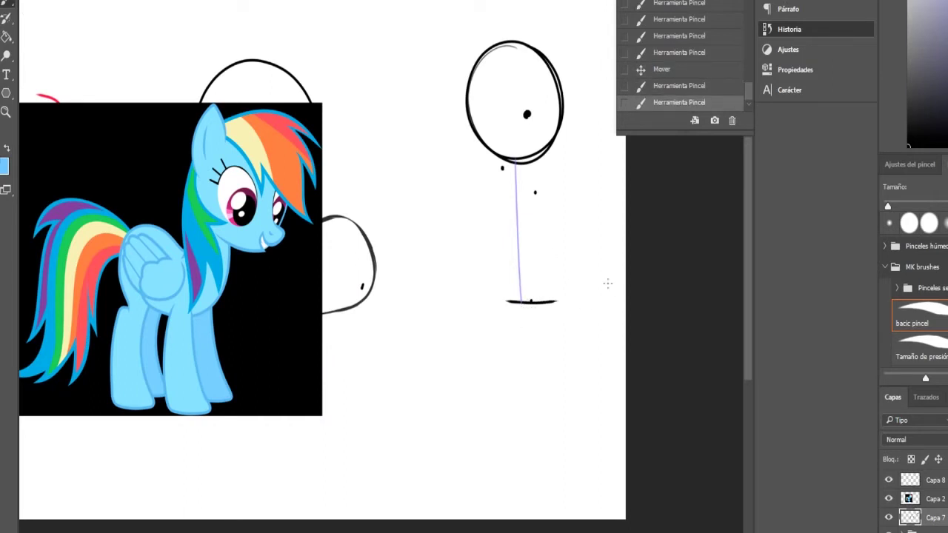
pyautogui.click(507, 301)
pyautogui.click(507, 301)
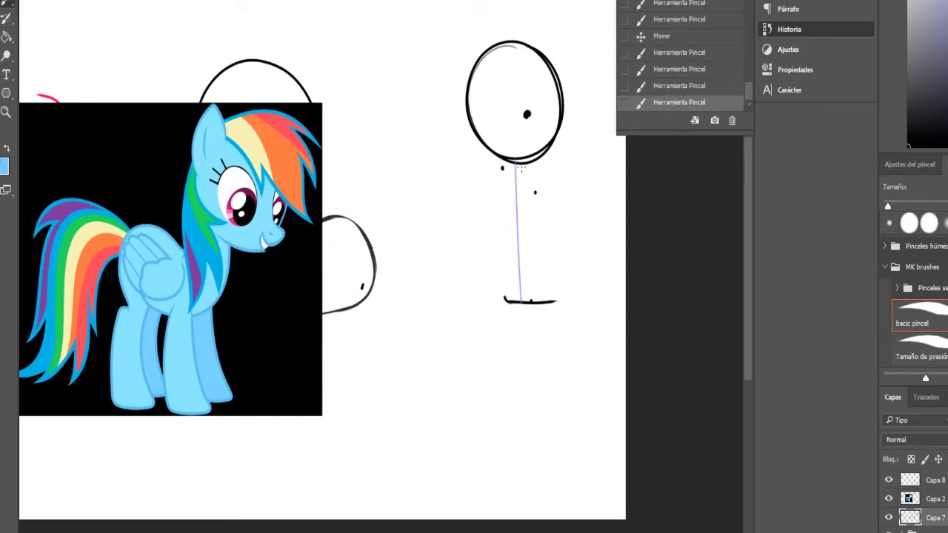
pyautogui.moveTo(504, 285)
pyautogui.mouseDown()
pyautogui.moveTo(505, 302)
pyautogui.moveTo(509, 267)
pyautogui.mouseUp()
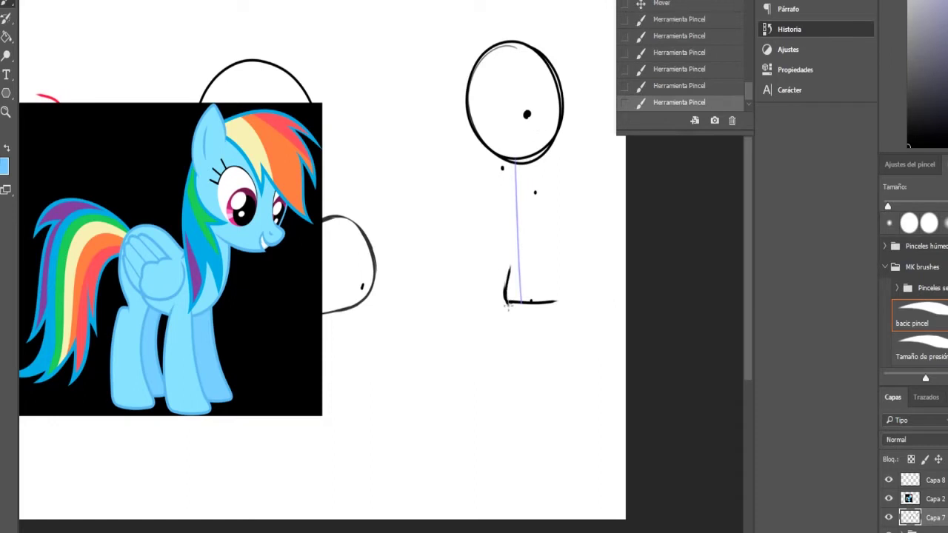
pyautogui.moveTo(506, 304)
pyautogui.mouseDown()
pyautogui.moveTo(521, 231)
pyautogui.moveTo(511, 285)
pyautogui.moveTo(517, 213)
pyautogui.moveTo(495, 159)
pyautogui.moveTo(503, 137)
pyautogui.mouseUp()
pyautogui.moveTo(555, 279)
pyautogui.mouseDown()
pyautogui.moveTo(556, 302)
pyautogui.moveTo(554, 199)
pyautogui.moveTo(540, 176)
pyautogui.mouseUp()
pyautogui.moveTo(490, 141); pyautogui.dragTo(505, 185)
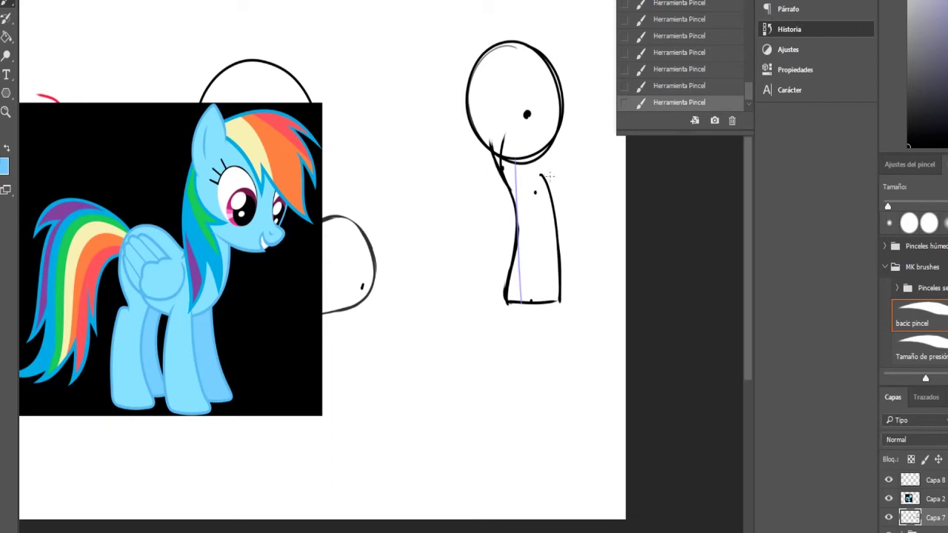
pyautogui.press('e')
pyautogui.moveTo(508, 127); pyautogui.dragTo(503, 141)
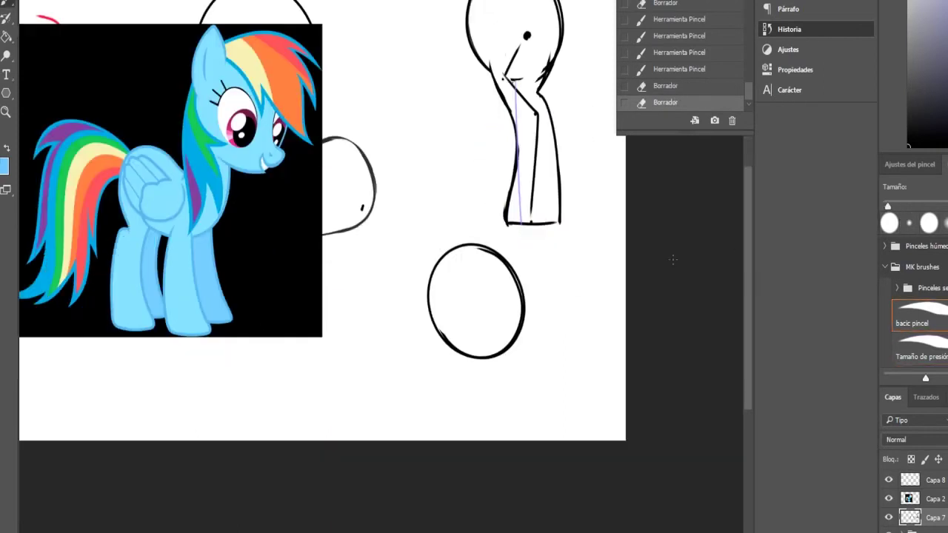
# Mark the hip dot in the second sample oval and try out joint dots and a lower contour for an extended leg
pyautogui.press('b')
pyautogui.click(480, 304)
pyautogui.click(521, 360)
pyautogui.click(599, 396)
pyautogui.moveTo(438, 344); pyautogui.dragTo(565, 389)
pyautogui.hotkey('ctrl', 'z')
pyautogui.hotkey('ctrl', 'z')
# Place the blue guide diagonally from the second oval's lower edge and mark the extended leg's knee and hock dots
pyautogui.moveTo(522, 147); pyautogui.dragTo(555, 367)
pyautogui.hotkey('ctrl', 't')
pyautogui.press('Return')
pyautogui.press('e')
pyautogui.click(934, 517)
pyautogui.press('b')
pyautogui.click(509, 362)
pyautogui.click(552, 353)
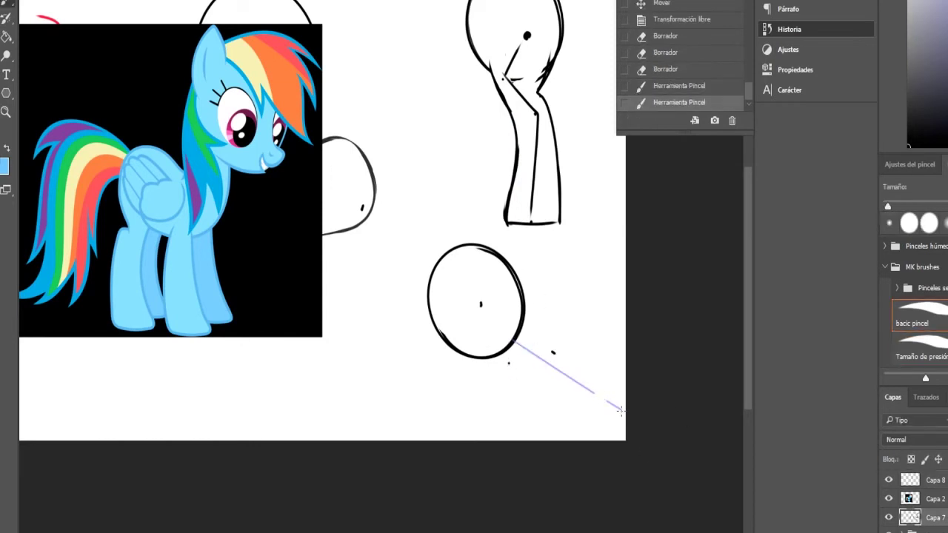
# Outline the extended hind leg with curved upper and lower contours running from the second oval to a rounded hoof
pyautogui.moveTo(465, 356)
pyautogui.mouseDown()
pyautogui.moveTo(554, 374)
pyautogui.moveTo(601, 404)
pyautogui.mouseUp()
pyautogui.moveTo(523, 285); pyautogui.dragTo(539, 324)
pyautogui.moveTo(539, 324); pyautogui.dragTo(602, 349)
pyautogui.moveTo(592, 397); pyautogui.dragTo(624, 377)
pyautogui.moveTo(598, 333); pyautogui.dragTo(624, 378)
# Lasso the extended leg sketch, move it away from the canvas edge, and deselect it
pyautogui.press('l')
pyautogui.moveTo(425, 218); pyautogui.dragTo(437, 220)
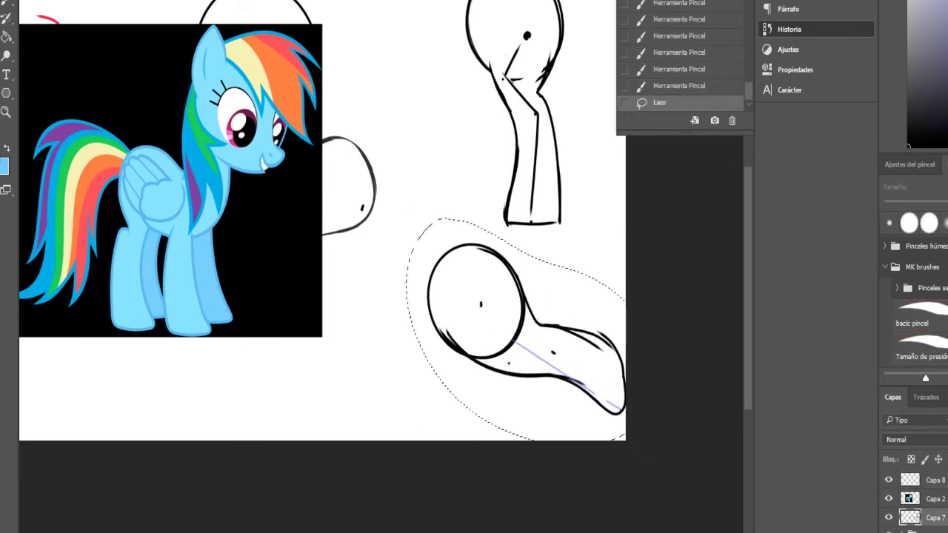
pyautogui.moveTo(518, 333); pyautogui.dragTo(483, 309)
pyautogui.hotkey('ctrl', 'd')
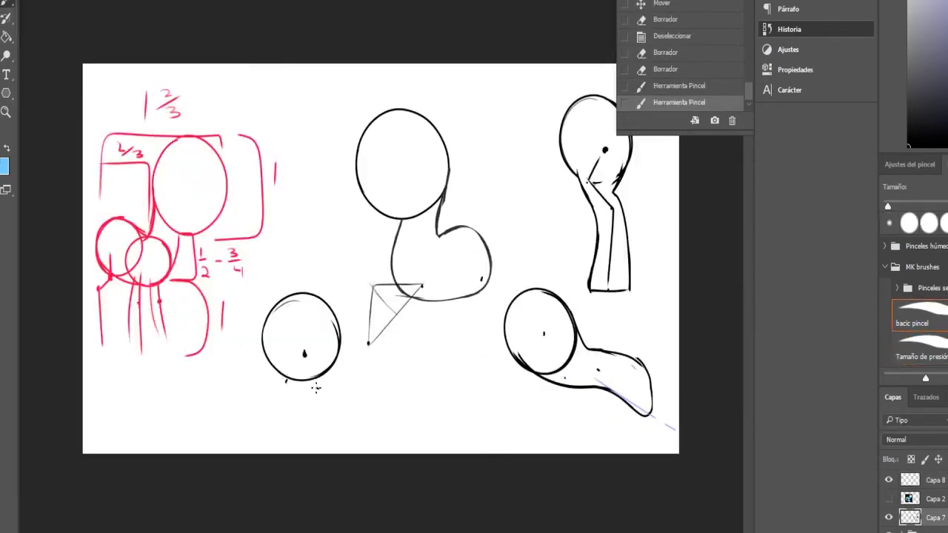
# Outline a folded hind leg beneath the third oval and join its hip, knee, hock and hoof dots with straight segments
pyautogui.moveTo(276, 337); pyautogui.dragTo(285, 392)
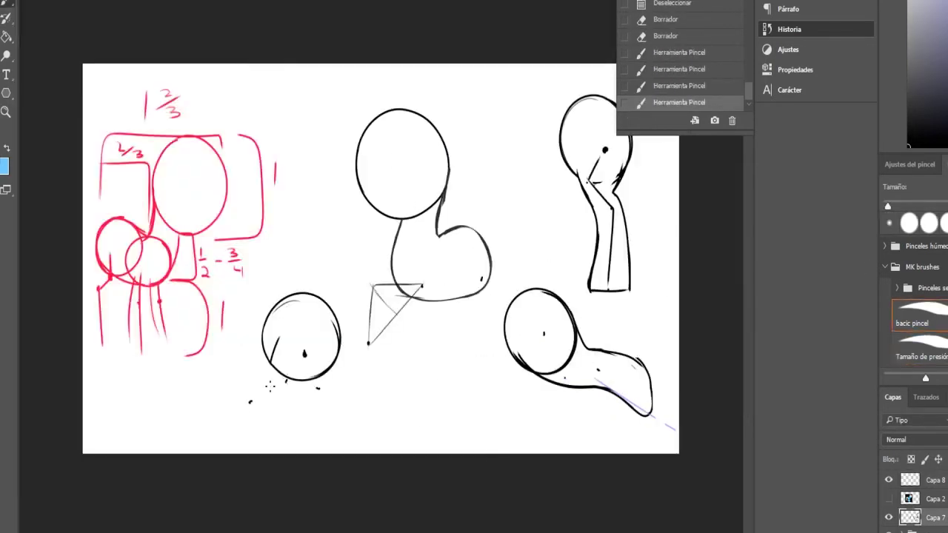
pyautogui.moveTo(325, 344); pyautogui.dragTo(337, 373)
pyautogui.moveTo(270, 381); pyautogui.dragTo(238, 416)
pyautogui.moveTo(238, 407)
pyautogui.mouseDown()
pyautogui.moveTo(276, 424)
pyautogui.moveTo(326, 387)
pyautogui.mouseUp()
pyautogui.moveTo(339, 322); pyautogui.dragTo(328, 385)
pyautogui.moveTo(238, 422); pyautogui.dragTo(306, 420)
pyautogui.moveTo(304, 355); pyautogui.dragTo(286, 381)
pyautogui.moveTo(286, 381); pyautogui.dragTo(250, 402)
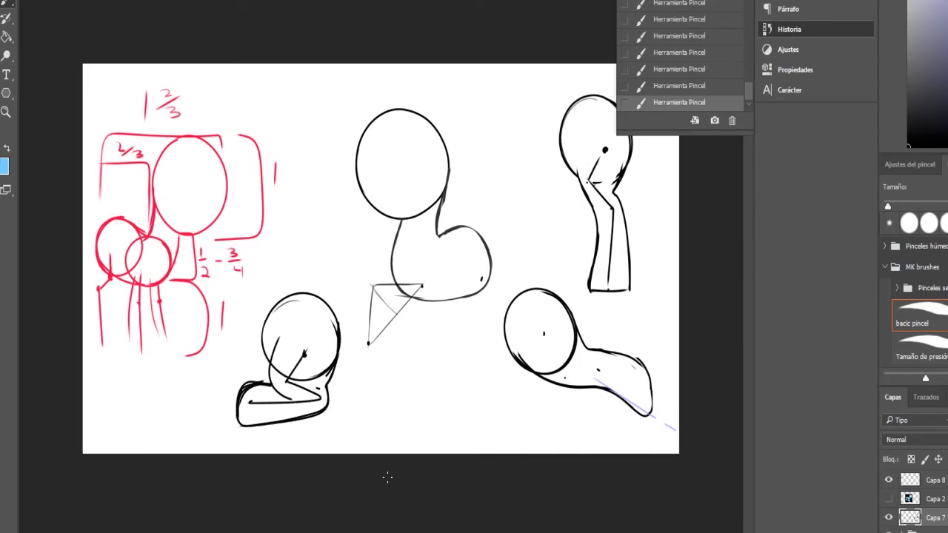
# Redraw the folded leg's front thigh line, erase the oval's overlapping arcs, and touch up the joint segments and rear contour
pyautogui.moveTo(338, 352); pyautogui.dragTo(325, 390)
pyautogui.hotkey('ctrl', 'z')
pyautogui.moveTo(276, 337); pyautogui.dragTo(289, 400)
pyautogui.press('e')
pyautogui.moveTo(340, 341); pyautogui.dragTo(329, 384)
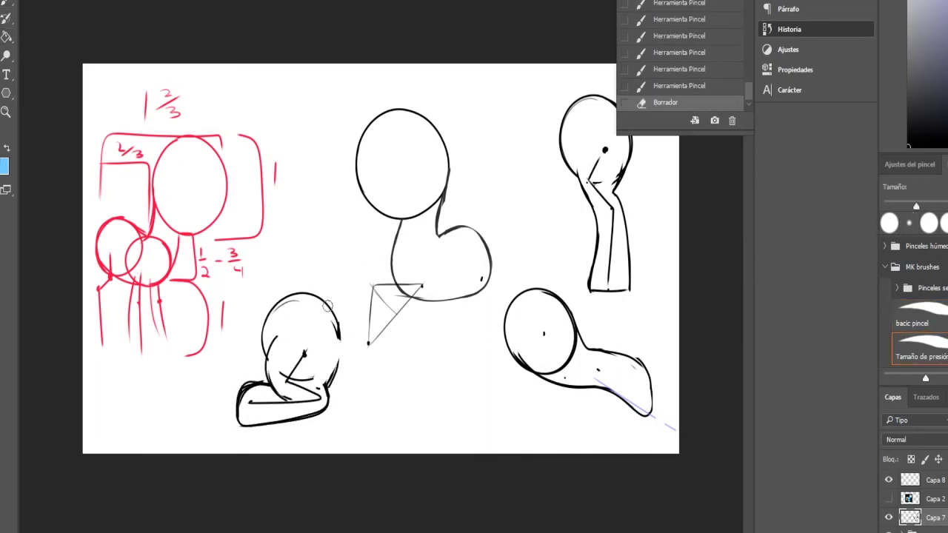
pyautogui.moveTo(339, 325); pyautogui.dragTo(338, 344)
pyautogui.moveTo(304, 354); pyautogui.dragTo(287, 380)
pyautogui.moveTo(250, 402); pyautogui.dragTo(319, 394)
pyautogui.click(918, 314)
pyautogui.moveTo(333, 335); pyautogui.dragTo(336, 372)
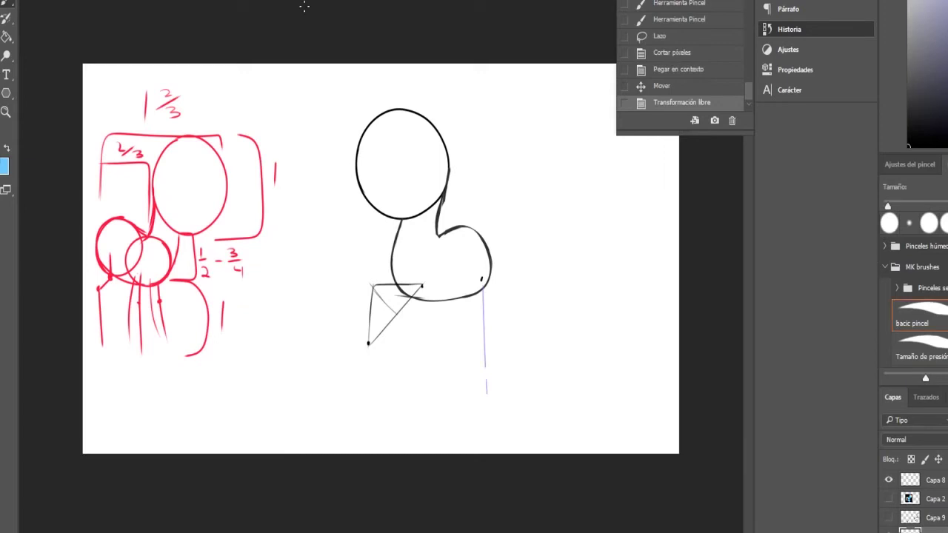
# Draw the front and rear thigh contours of the pony's hind leg, extending backward from the hindquarters
pyautogui.moveTo(454, 278); pyautogui.dragTo(482, 310)
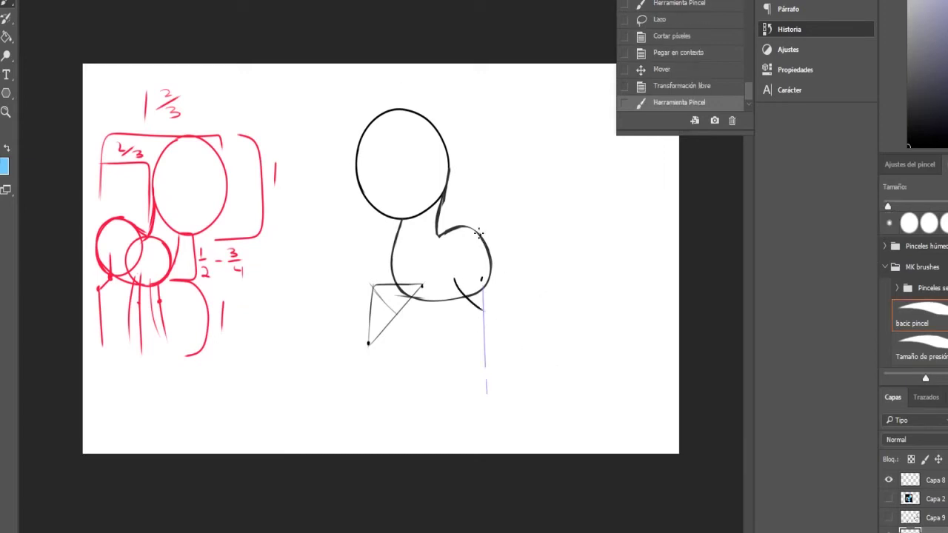
pyautogui.moveTo(480, 234); pyautogui.dragTo(503, 281)
pyautogui.moveTo(479, 234); pyautogui.dragTo(489, 255)
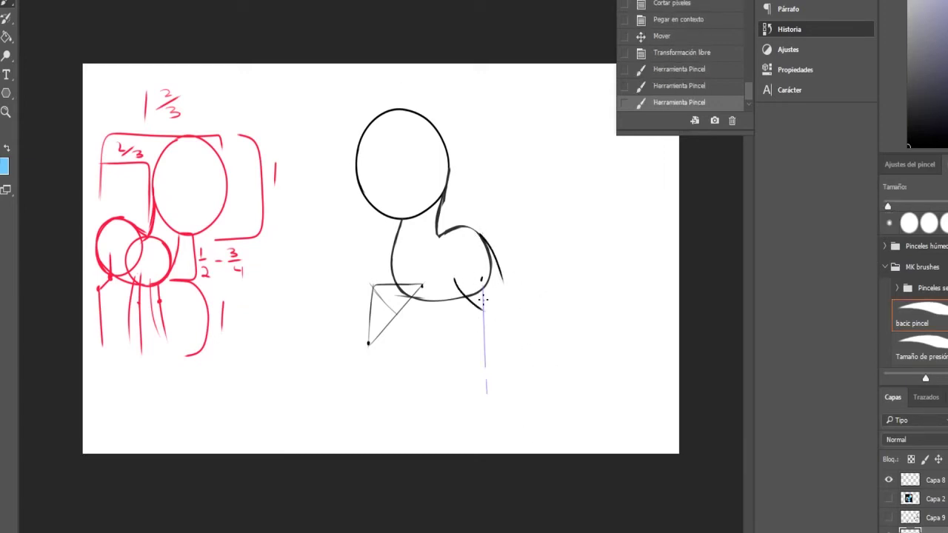
# Mark the pony's hind knee and hock with dots and set the hoof point farther back and down
pyautogui.click(484, 301)
pyautogui.click(506, 299)
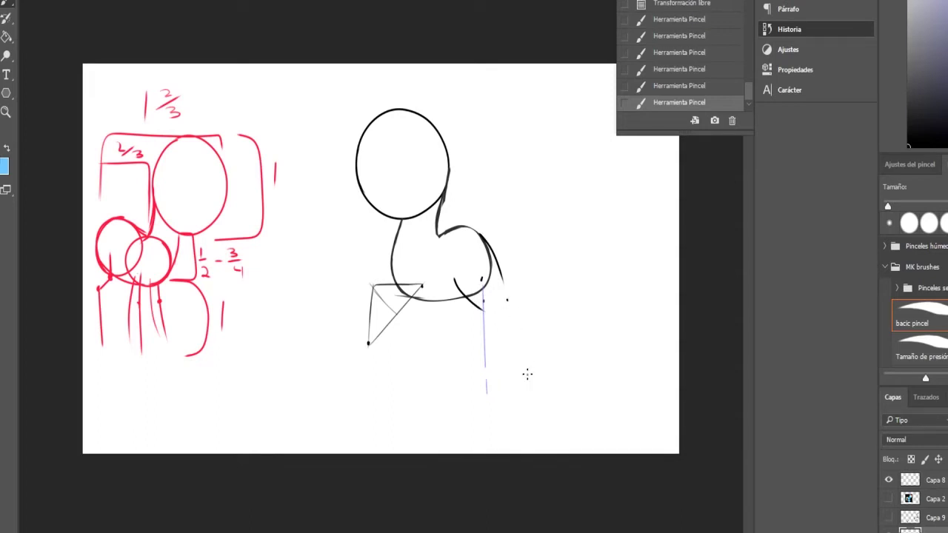
pyautogui.click(527, 373)
pyautogui.hotkey('ctrl', 'z')
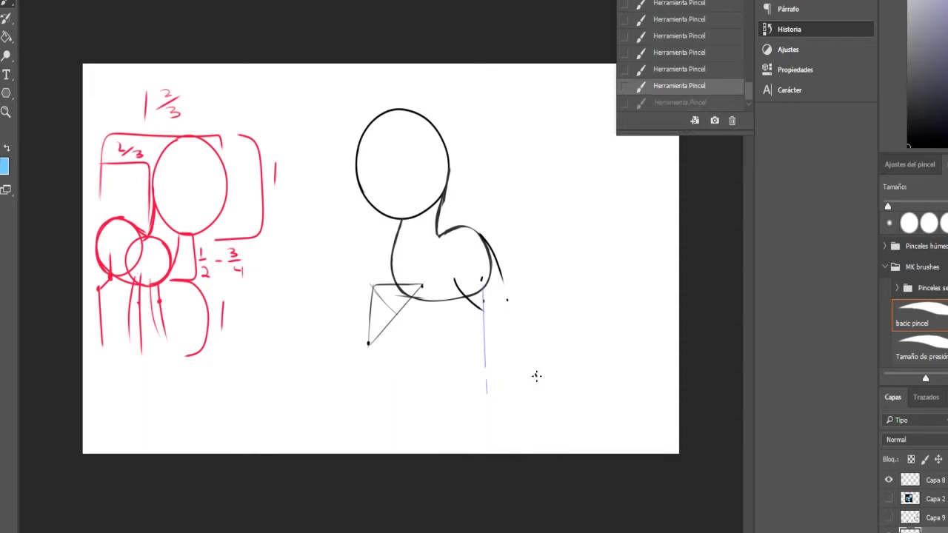
pyautogui.click(535, 374)
# Continue the extended hind leg's front and rear contours from the thigh down to the hoof point and close off the hoof
pyautogui.moveTo(454, 280); pyautogui.dragTo(493, 318)
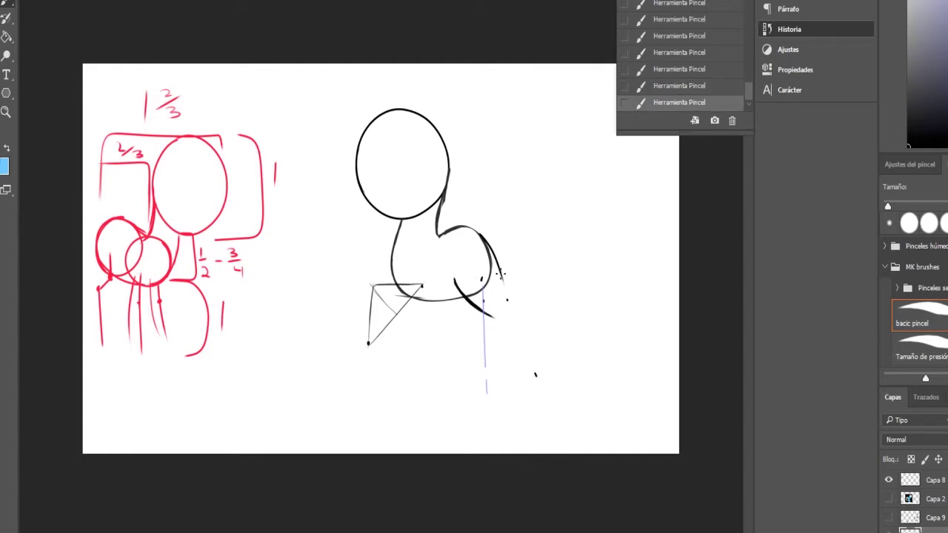
pyautogui.moveTo(507, 286)
pyautogui.mouseDown()
pyautogui.moveTo(524, 313)
pyautogui.moveTo(524, 363)
pyautogui.mouseUp()
pyautogui.moveTo(489, 315); pyautogui.dragTo(522, 363)
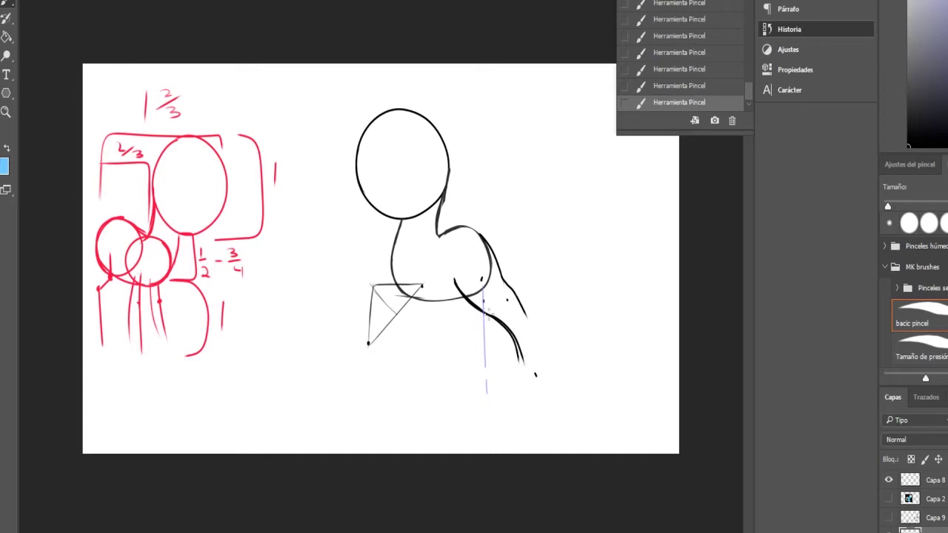
pyautogui.moveTo(488, 313)
pyautogui.mouseDown()
pyautogui.moveTo(521, 370)
pyautogui.moveTo(518, 383)
pyautogui.moveTo(535, 389)
pyautogui.moveTo(562, 380)
pyautogui.mouseUp()
pyautogui.moveTo(508, 283); pyautogui.dragTo(556, 369)
pyautogui.moveTo(549, 336); pyautogui.dragTo(559, 372)
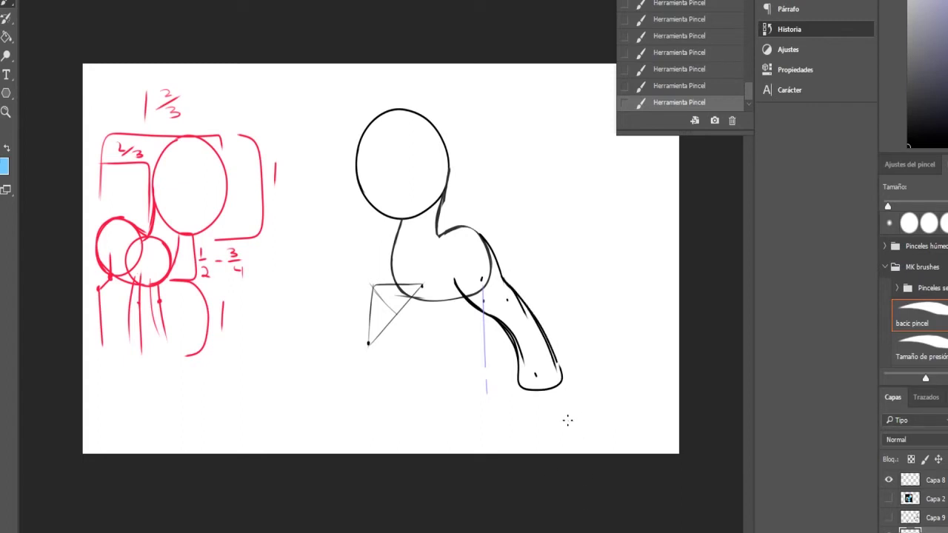
# Erase the doubled contour strokes, the joint dots and the rump oval's overlapping arc inside the extended hind leg
pyautogui.press('e')
pyautogui.moveTo(517, 317)
pyautogui.mouseDown()
pyautogui.moveTo(490, 325)
pyautogui.moveTo(508, 337)
pyautogui.mouseUp()
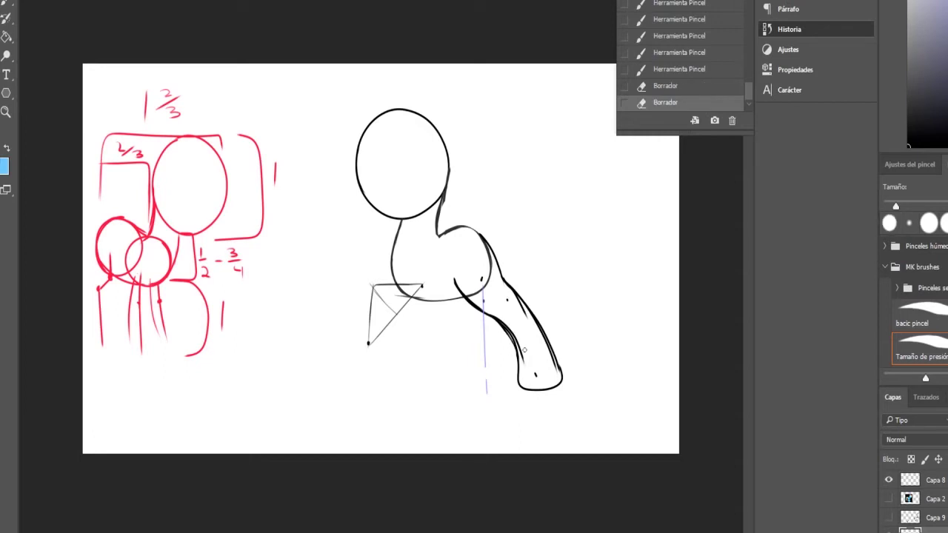
pyautogui.moveTo(505, 288); pyautogui.dragTo(549, 362)
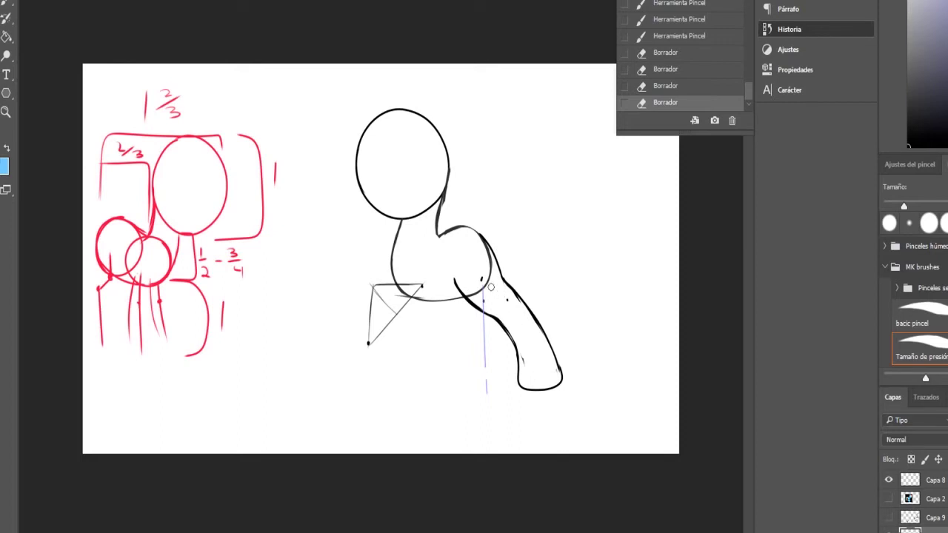
pyautogui.moveTo(481, 278)
pyautogui.mouseDown()
pyautogui.moveTo(475, 292)
pyautogui.moveTo(492, 309)
pyautogui.moveTo(475, 287)
pyautogui.moveTo(472, 295)
pyautogui.mouseUp()
pyautogui.click(534, 340)
pyautogui.click(508, 300)
pyautogui.press(']')
pyautogui.press(']')
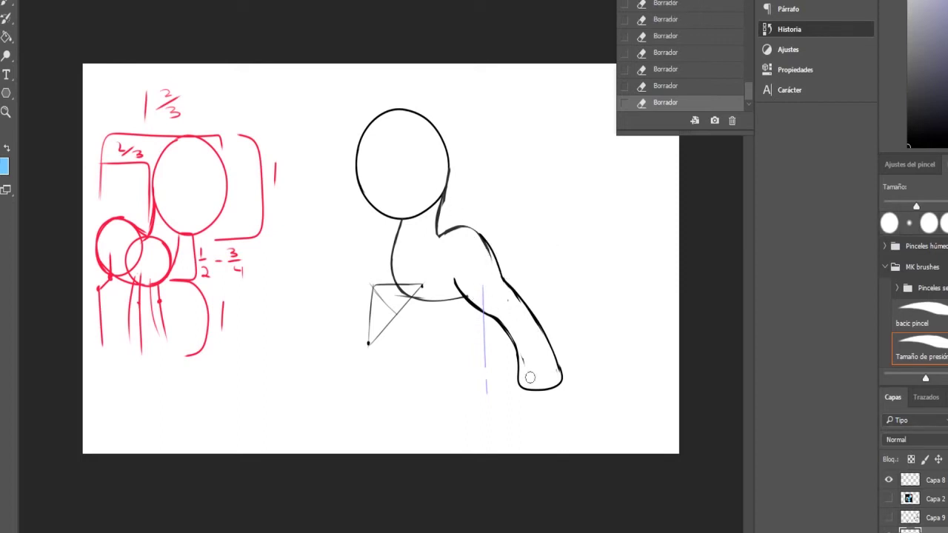
pyautogui.press(',')
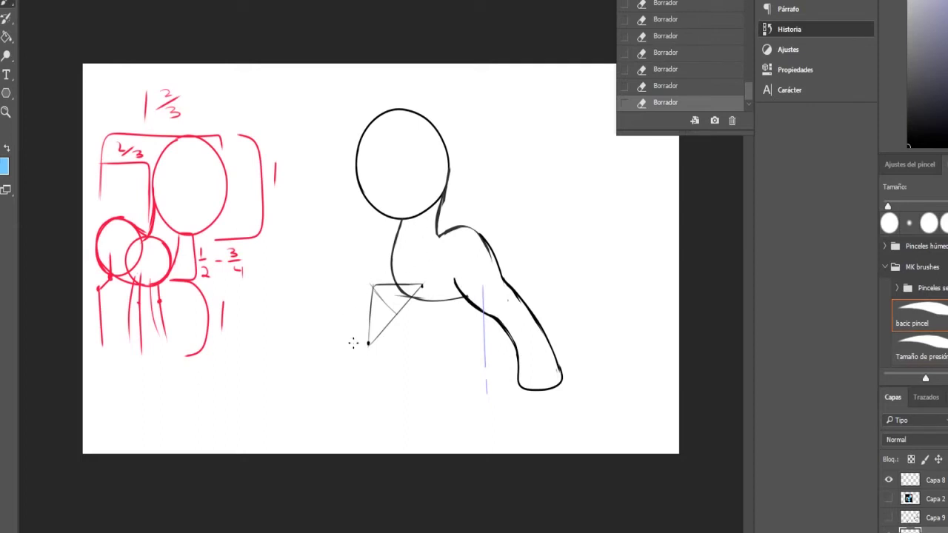
# Outline the raised front leg around its construction triangle, with a flat hoof base, bent contours and a short shoulder crease
pyautogui.moveTo(353, 343); pyautogui.dragTo(388, 345)
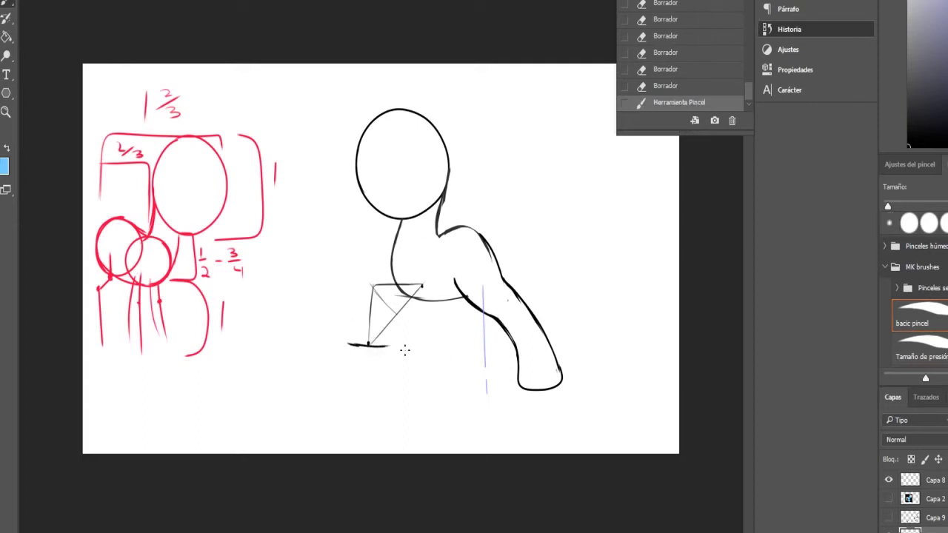
pyautogui.hotkey('ctrl', 'z')
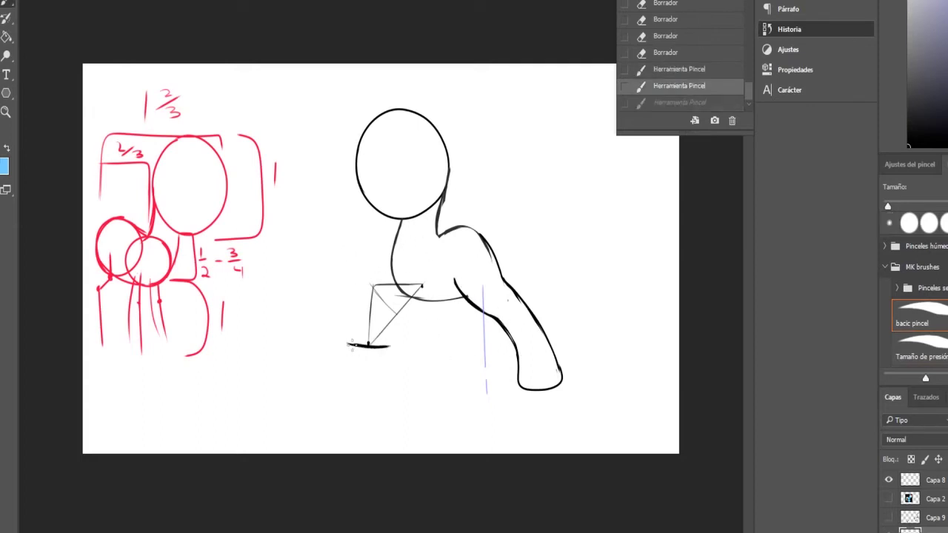
pyautogui.moveTo(353, 302); pyautogui.dragTo(348, 343)
pyautogui.moveTo(362, 282)
pyautogui.mouseDown()
pyautogui.moveTo(349, 342)
pyautogui.moveTo(389, 342)
pyautogui.moveTo(350, 344)
pyautogui.mouseUp()
pyautogui.hotkey('ctrl', 'z')
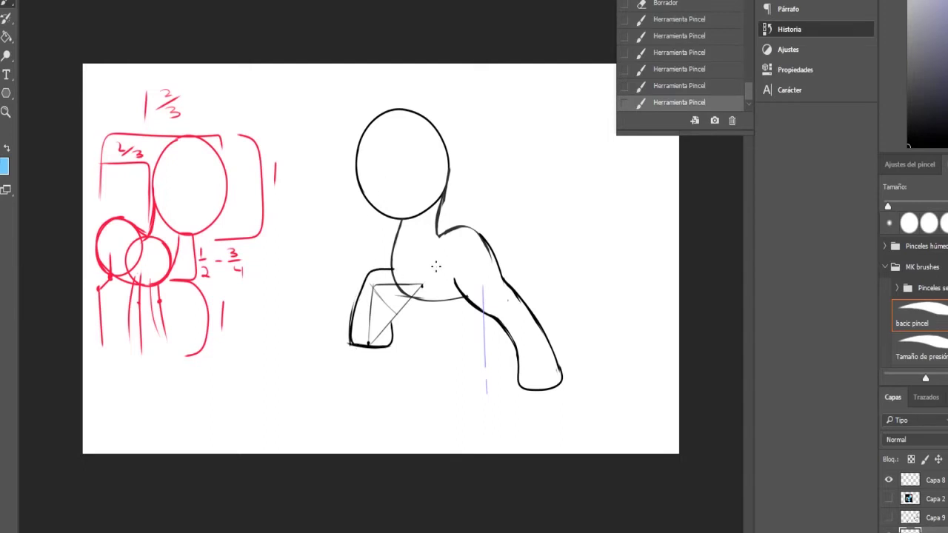
pyautogui.moveTo(393, 270)
pyautogui.mouseDown()
pyautogui.moveTo(413, 269)
pyautogui.moveTo(403, 297)
pyautogui.mouseUp()
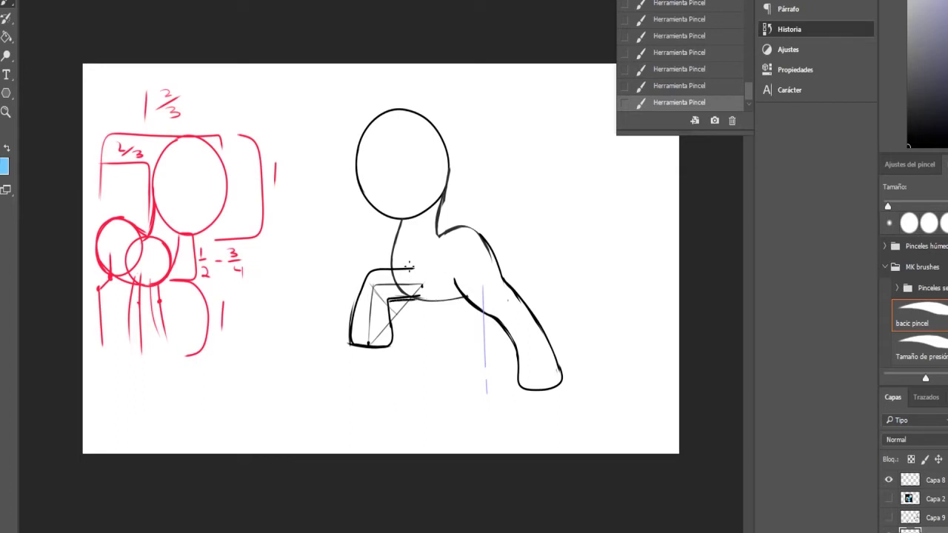
pyautogui.hotkey('ctrl', 'z')
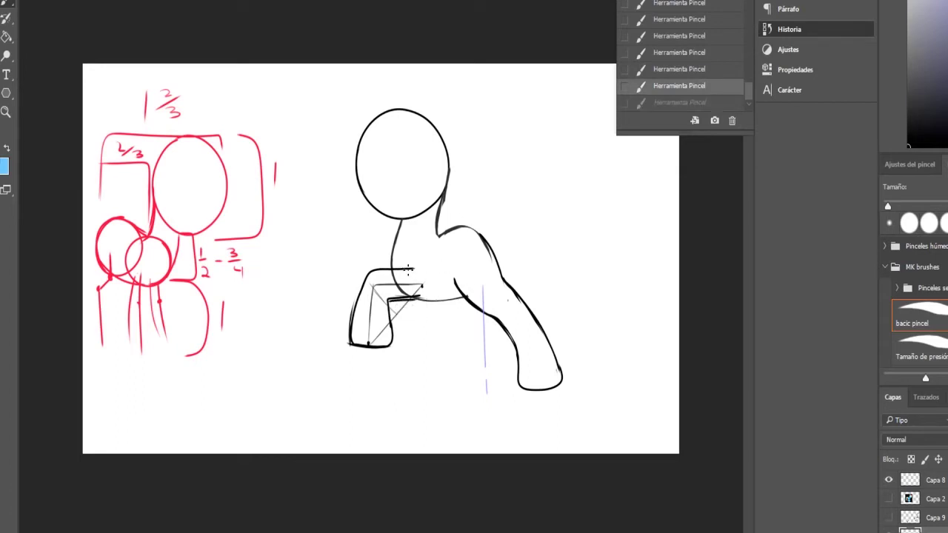
pyautogui.moveTo(409, 268)
pyautogui.mouseDown()
pyautogui.moveTo(414, 259)
pyautogui.moveTo(414, 272)
pyautogui.mouseUp()
# Erase the construction triangle and chest line inside the raised front leg, and clean up its hoof base and underside
pyautogui.press('e')
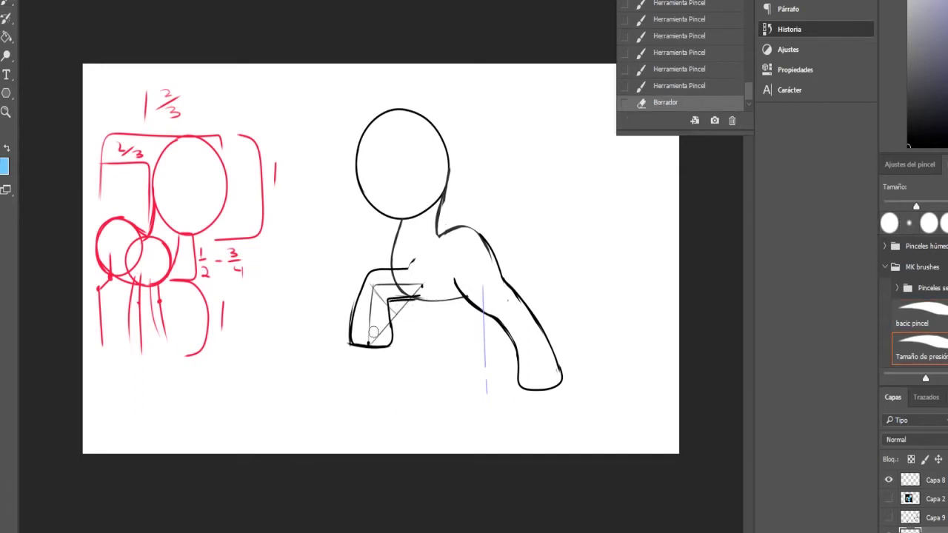
pyautogui.moveTo(374, 333)
pyautogui.mouseDown()
pyautogui.moveTo(370, 340)
pyautogui.moveTo(381, 288)
pyautogui.moveTo(415, 285)
pyautogui.moveTo(380, 333)
pyautogui.moveTo(380, 294)
pyautogui.moveTo(466, 255)
pyautogui.mouseUp()
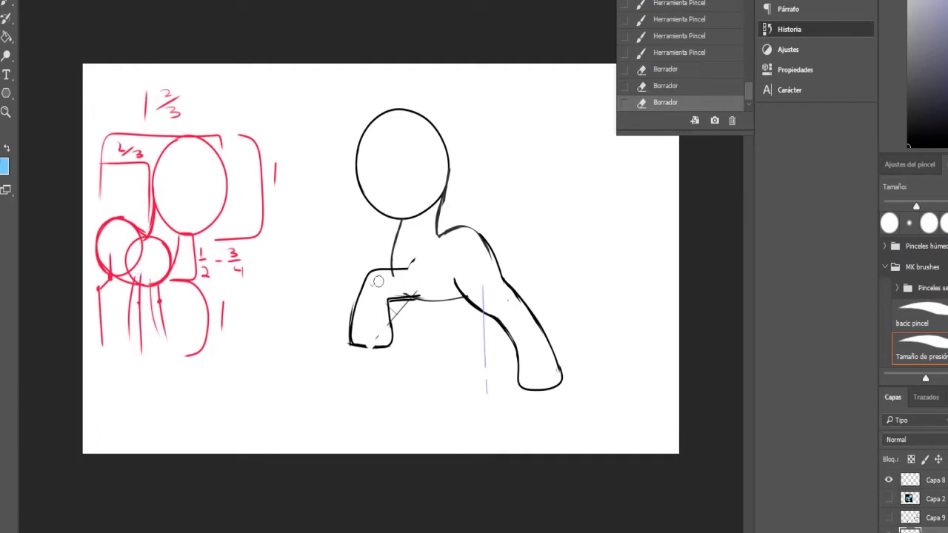
pyautogui.press('b')
pyautogui.moveTo(378, 281); pyautogui.dragTo(469, 299)
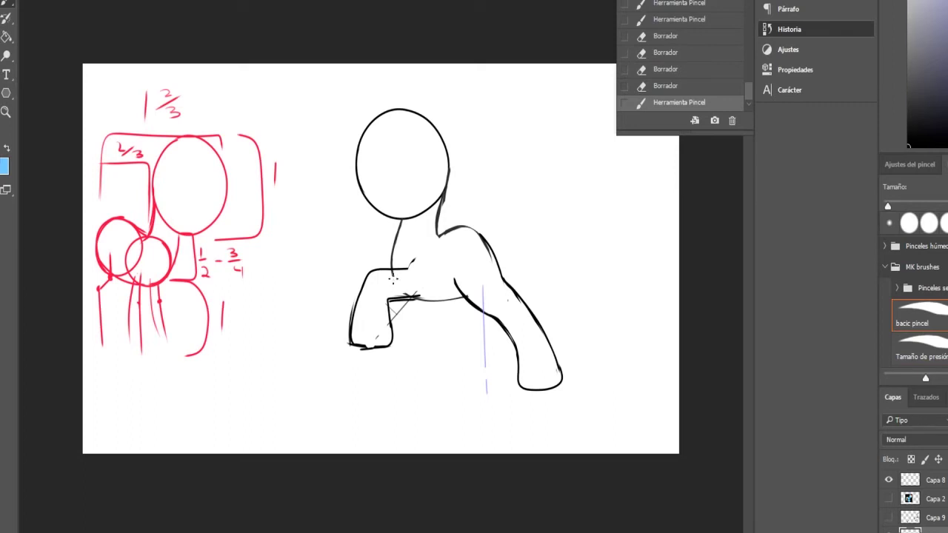
pyautogui.press('e')
pyautogui.moveTo(389, 277); pyautogui.dragTo(393, 274)
pyautogui.moveTo(380, 334); pyautogui.dragTo(366, 346)
pyautogui.press('b')
pyautogui.press('e')
pyautogui.moveTo(357, 352); pyautogui.dragTo(377, 350)
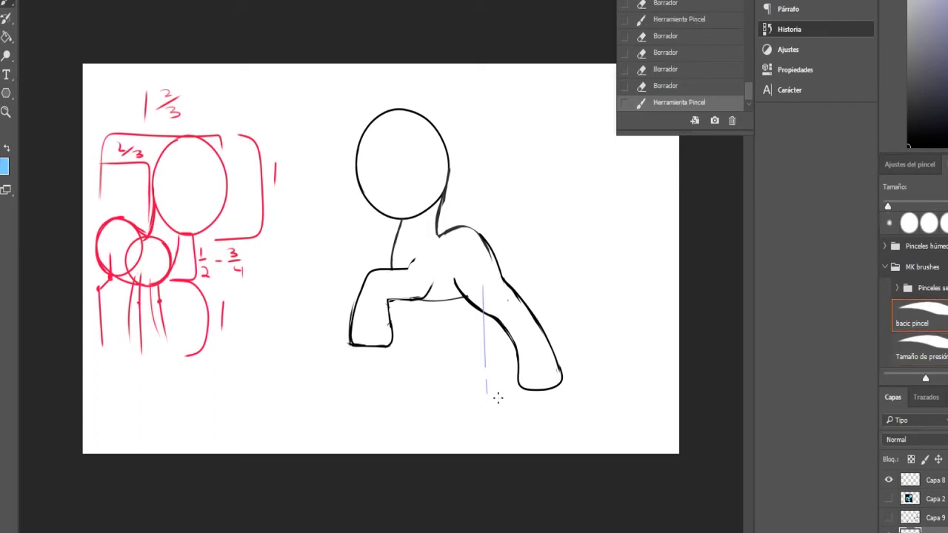
# Draw a horizontal ground line beneath the body and a center line for the supporting front leg with a knee mark midway
pyautogui.moveTo(425, 391); pyautogui.dragTo(485, 391)
pyautogui.moveTo(398, 393); pyautogui.dragTo(486, 393)
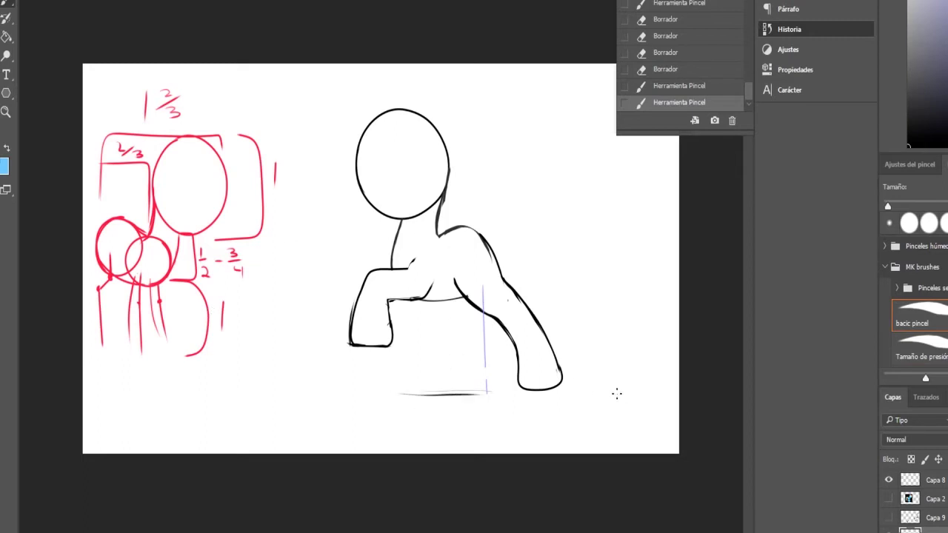
pyautogui.moveTo(380, 391); pyautogui.dragTo(503, 389)
pyautogui.moveTo(408, 303)
pyautogui.mouseDown()
pyautogui.moveTo(429, 378)
pyautogui.moveTo(421, 382)
pyautogui.moveTo(410, 310)
pyautogui.moveTo(401, 328)
pyautogui.mouseUp()
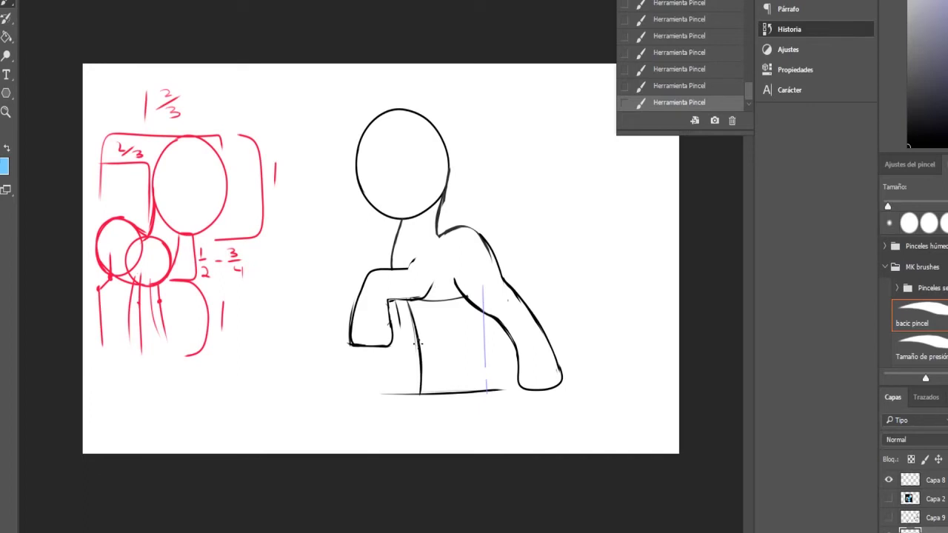
pyautogui.hotkey('ctrl', 'z')
pyautogui.hotkey('ctrl', 'z')
pyautogui.hotkey('ctrl', 'z')
pyautogui.hotkey('ctrl', 'z')
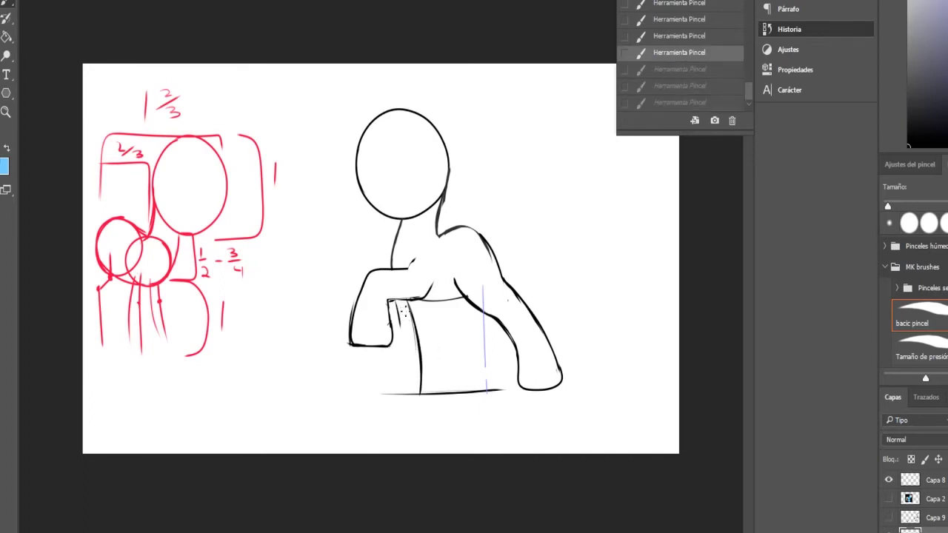
pyautogui.moveTo(415, 345); pyautogui.dragTo(423, 345)
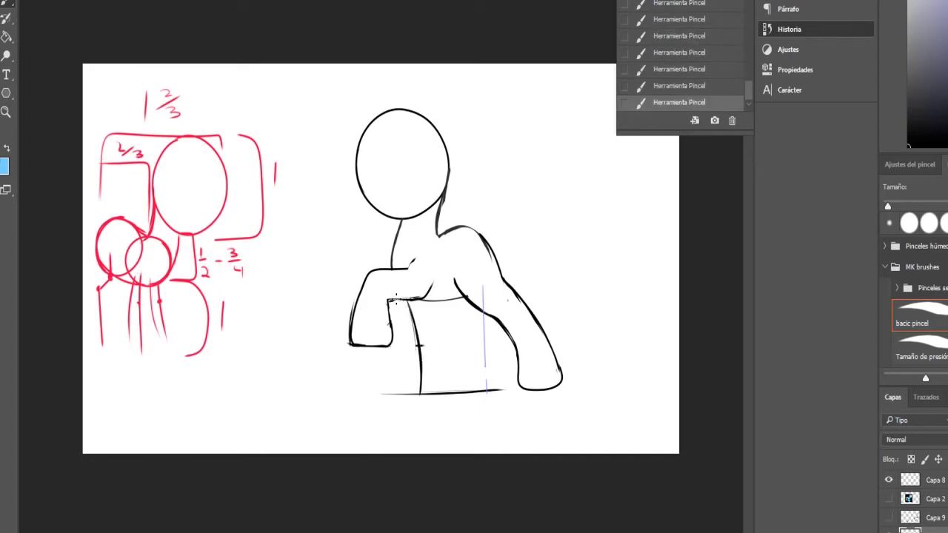
# Outline the supporting front leg around its center line down to the ground line, and erase the center line inside it
pyautogui.moveTo(398, 300); pyautogui.dragTo(409, 381)
pyautogui.hotkey('ctrl', 'z')
pyautogui.moveTo(403, 317)
pyautogui.mouseDown()
pyautogui.moveTo(408, 396)
pyautogui.moveTo(437, 393)
pyautogui.mouseUp()
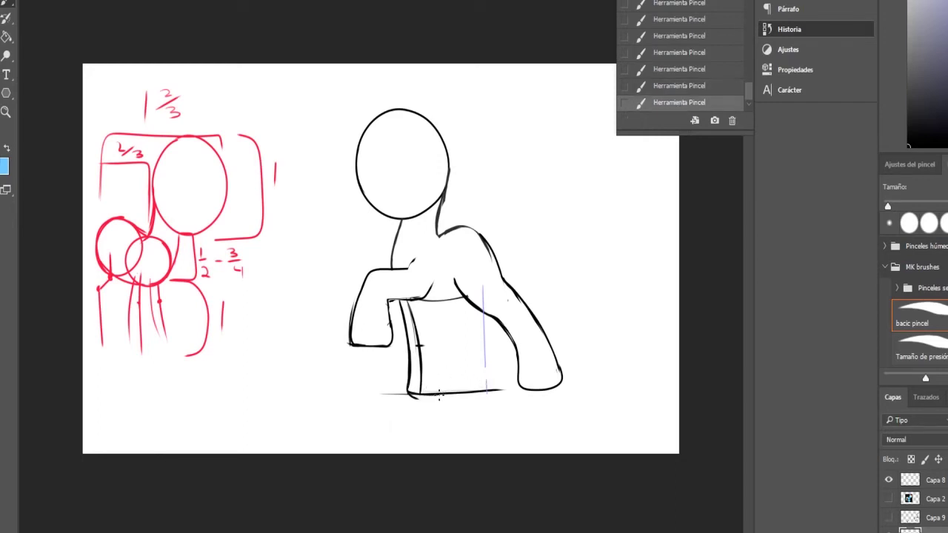
pyautogui.moveTo(439, 343); pyautogui.dragTo(438, 391)
pyautogui.moveTo(429, 310); pyautogui.dragTo(444, 385)
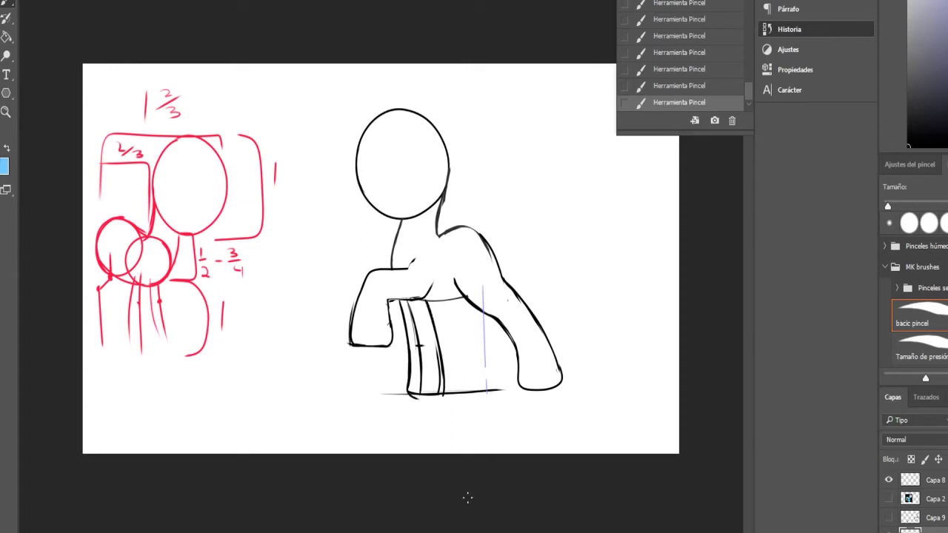
pyautogui.hotkey('ctrl', 'z')
pyautogui.moveTo(423, 300)
pyautogui.mouseDown()
pyautogui.moveTo(451, 380)
pyautogui.moveTo(438, 390)
pyautogui.moveTo(439, 366)
pyautogui.mouseUp()
pyautogui.press('e')
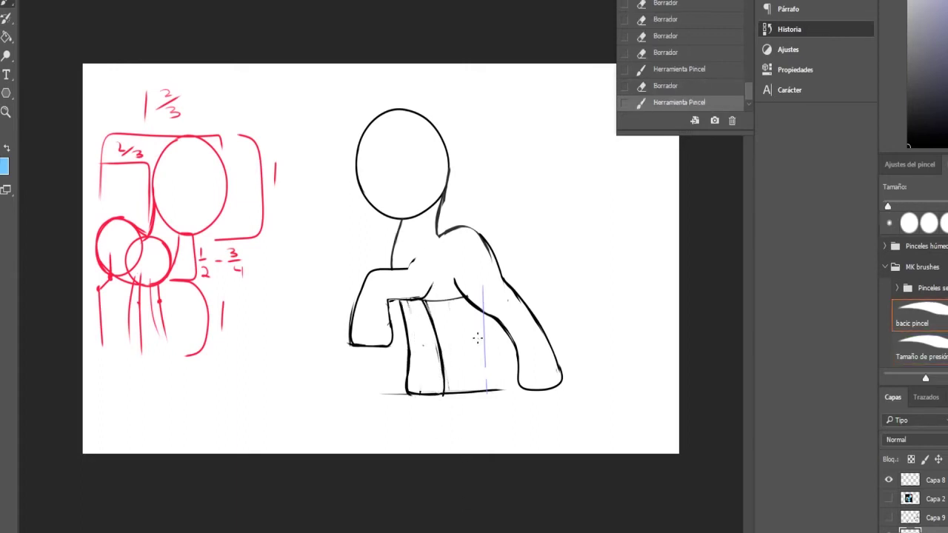
# Mark the second hind leg's hip, knee, hock and hoof points with dots, placing the hoof on the ground line
pyautogui.click(478, 339)
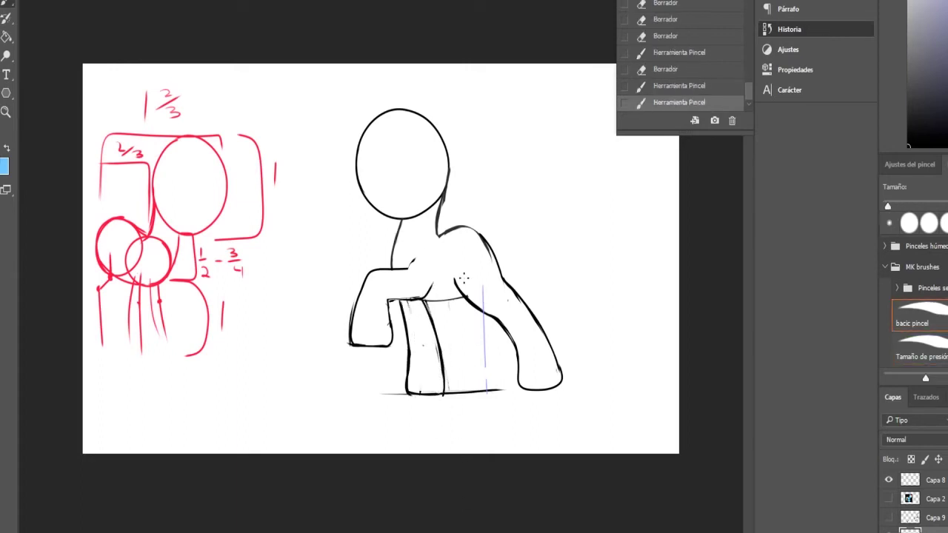
pyautogui.click(465, 278)
pyautogui.moveTo(441, 300); pyautogui.dragTo(468, 300)
pyautogui.moveTo(470, 366); pyautogui.dragTo(458, 392)
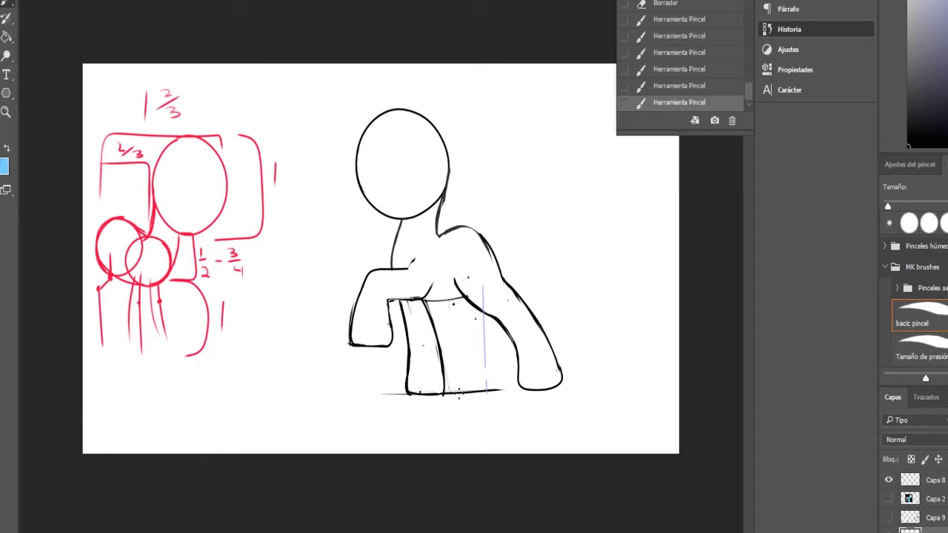
pyautogui.click(467, 391)
# Draw the second hind leg's front and rear contours from the belly and thigh down to the ground line
pyautogui.moveTo(454, 387); pyautogui.dragTo(461, 320)
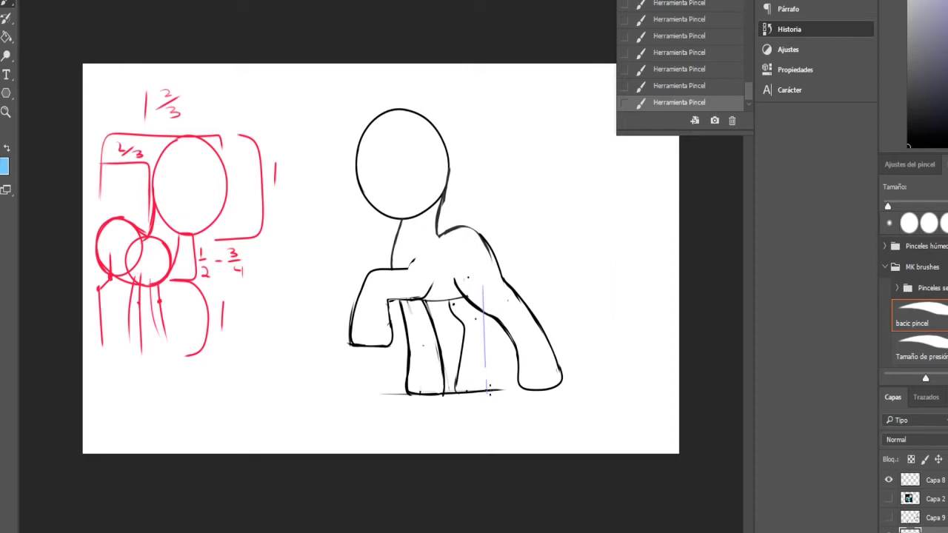
pyautogui.moveTo(486, 391); pyautogui.dragTo(488, 347)
pyautogui.moveTo(487, 391); pyautogui.dragTo(488, 311)
pyautogui.hotkey('ctrl', 'z')
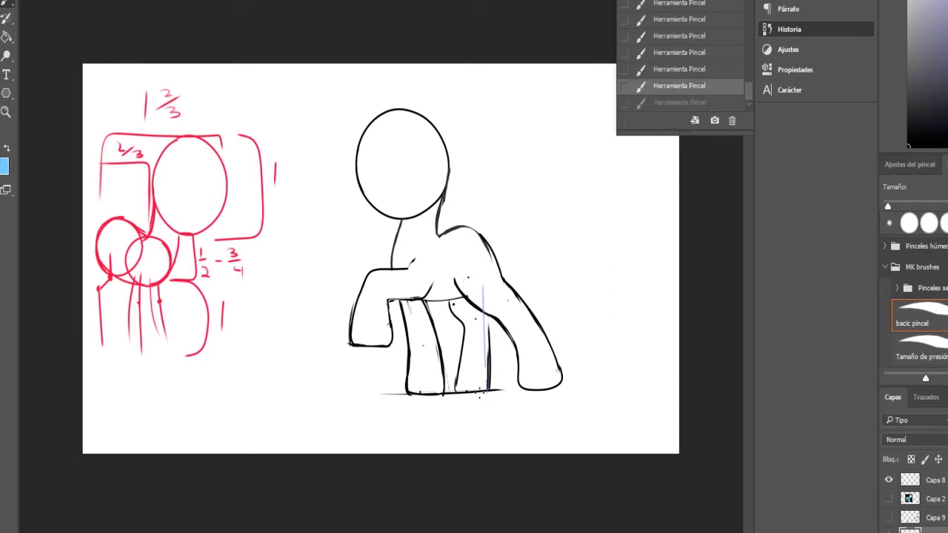
pyautogui.moveTo(457, 389)
pyautogui.mouseDown()
pyautogui.moveTo(484, 348)
pyautogui.moveTo(490, 392)
pyautogui.moveTo(487, 314)
pyautogui.mouseUp()
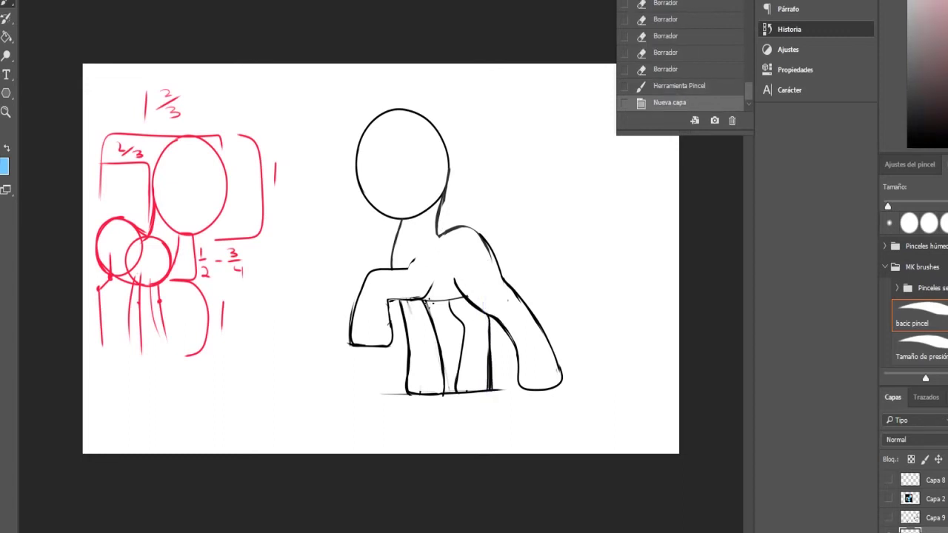
# Try red arcs above the back and below the belly to demonstrate a thicker torso
pyautogui.moveTo(438, 222)
pyautogui.mouseDown()
pyautogui.moveTo(474, 215)
pyautogui.moveTo(498, 248)
pyautogui.mouseUp()
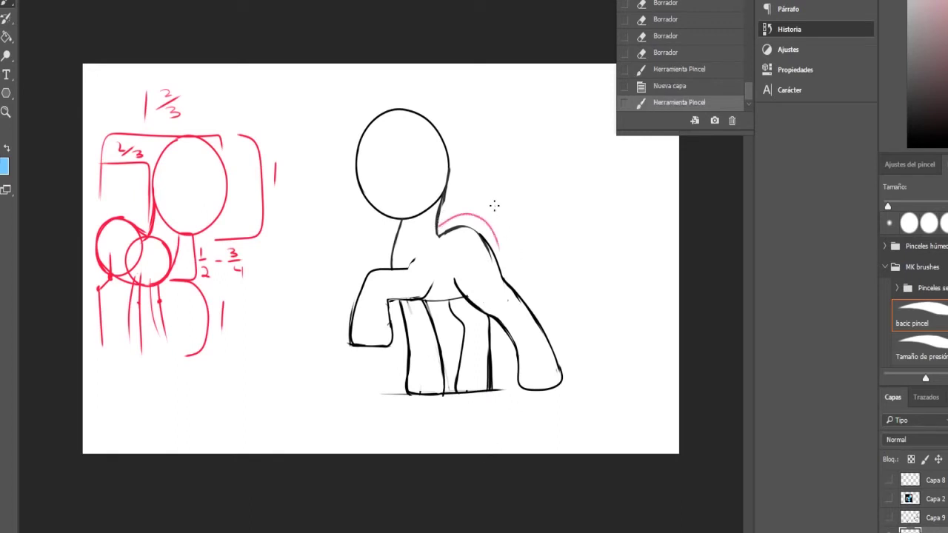
pyautogui.moveTo(398, 298)
pyautogui.mouseDown()
pyautogui.moveTo(416, 313)
pyautogui.moveTo(477, 313)
pyautogui.mouseUp()
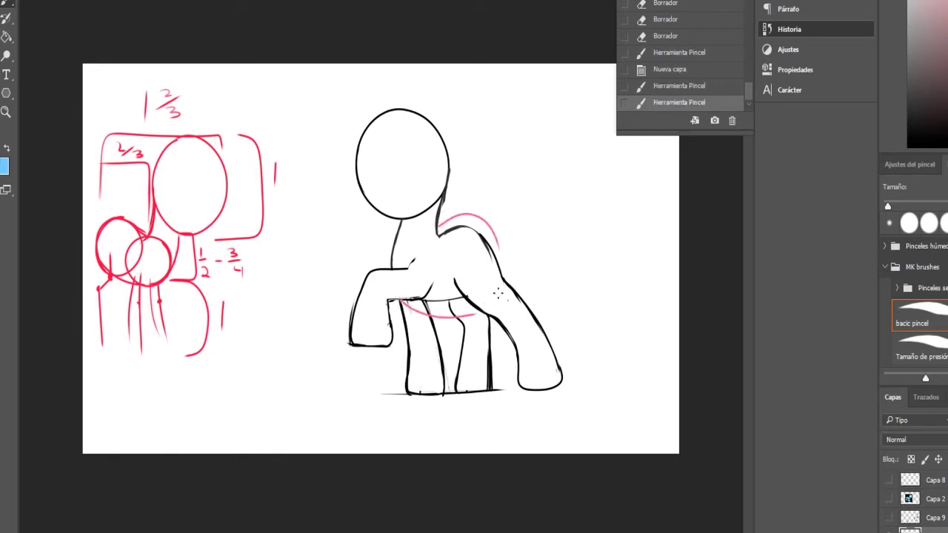
pyautogui.hotkey('ctrl', 'z')
pyautogui.moveTo(396, 300)
pyautogui.mouseDown()
pyautogui.moveTo(466, 324)
pyautogui.moveTo(480, 317)
pyautogui.mouseUp()
pyautogui.hotkey('ctrl', 'z')
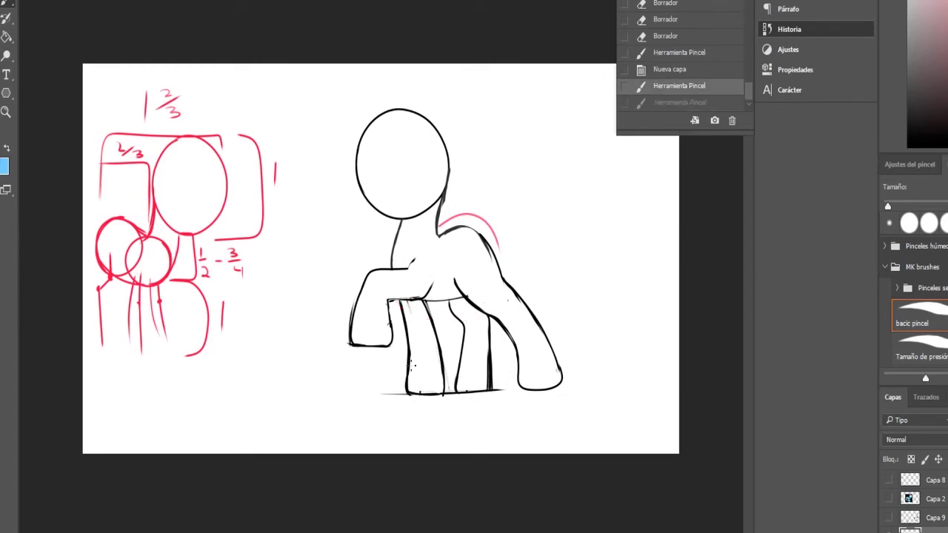
# Try a longer supporting front leg in red over the black one, extending its contours and hoof below the ground line
pyautogui.moveTo(419, 303); pyautogui.dragTo(422, 418)
pyautogui.hotkey('ctrl', 'z')
pyautogui.moveTo(402, 304); pyautogui.dragTo(401, 413)
pyautogui.moveTo(404, 342); pyautogui.dragTo(396, 423)
pyautogui.moveTo(403, 348); pyautogui.dragTo(397, 418)
pyautogui.moveTo(404, 345); pyautogui.dragTo(396, 422)
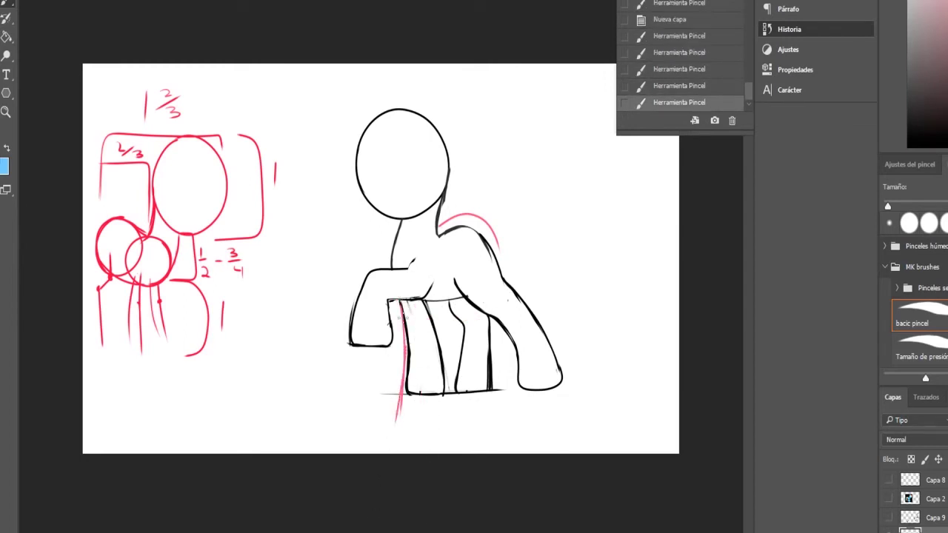
pyautogui.hotkey('ctrl', 'z')
pyautogui.hotkey('ctrl', 'z')
pyautogui.moveTo(402, 305)
pyautogui.mouseDown()
pyautogui.moveTo(398, 412)
pyautogui.moveTo(404, 398)
pyautogui.moveTo(432, 438)
pyautogui.mouseUp()
pyautogui.hotkey('ctrl', 'z')
pyautogui.moveTo(402, 406)
pyautogui.mouseDown()
pyautogui.moveTo(396, 425)
pyautogui.moveTo(448, 432)
pyautogui.moveTo(424, 300)
pyautogui.mouseUp()
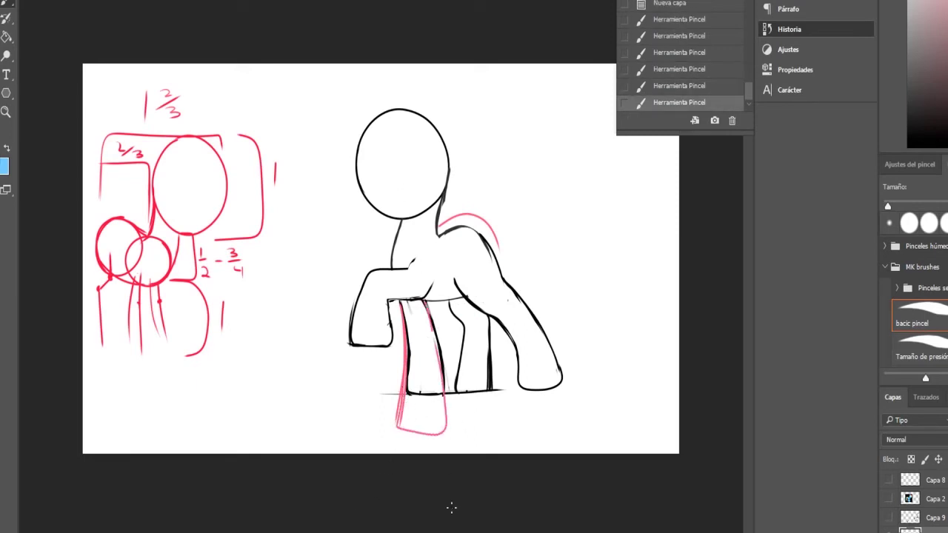
# Undo all the red demonstration strokes for the longer leg and the higher back
pyautogui.hotkey('ctrl', 'alt', 'z')
pyautogui.hotkey('ctrl', 'alt', 'z')
pyautogui.hotkey('ctrl', 'alt', 'z')
pyautogui.hotkey('ctrl', 'alt', 'z')
pyautogui.hotkey('ctrl', 'alt', 'z')
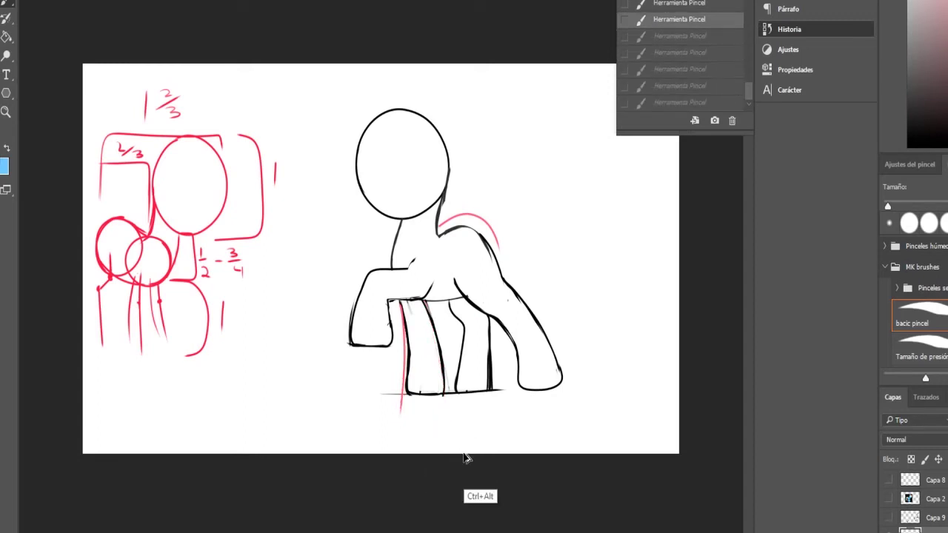
pyautogui.hotkey('ctrl', 'alt', 'z')
pyautogui.hotkey('ctrl', 'alt', 'z')
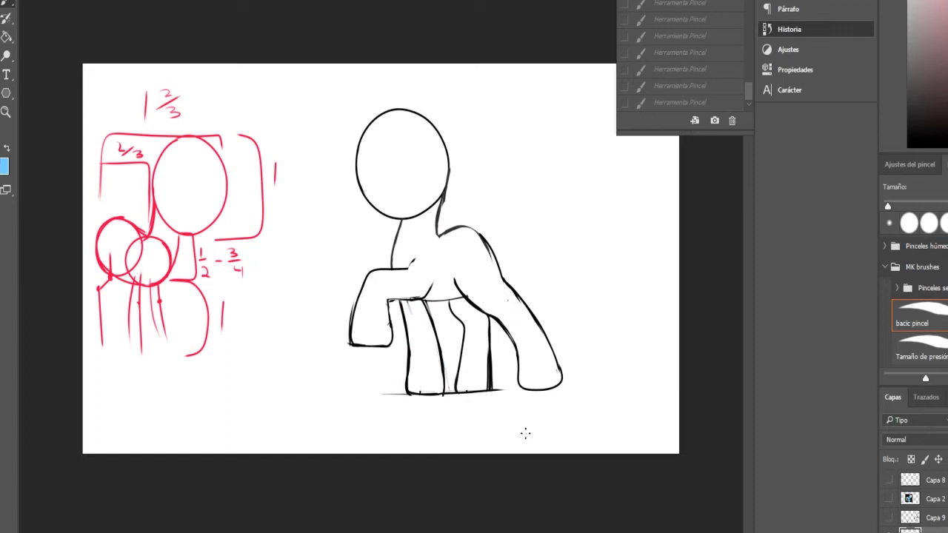
# Try a large oval around the red proportion diagram with a soft diagonal stroke across it
pyautogui.moveTo(172, 64)
pyautogui.mouseDown()
pyautogui.moveTo(133, 85)
pyautogui.moveTo(123, 348)
pyautogui.moveTo(275, 200)
pyautogui.moveTo(239, 102)
pyautogui.mouseUp()
pyautogui.moveTo(104, 337); pyautogui.dragTo(228, 182)
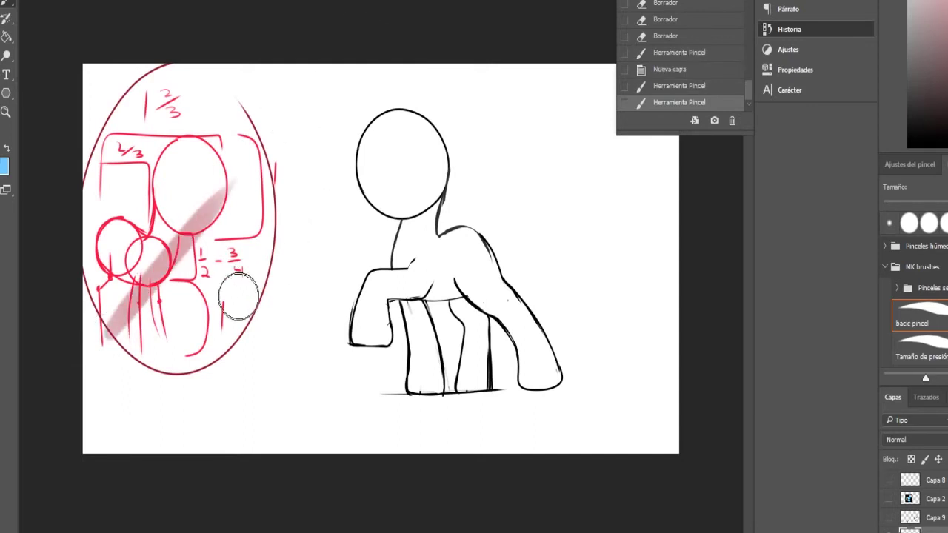
pyautogui.hotkey('ctrl', 'alt', 'z')
pyautogui.hotkey('ctrl', 'alt', 'z')
pyautogui.moveTo(241, 300); pyautogui.dragTo(211, 317)
# Draw a pointed ear with an inner fold on the back of the head, and darken the outline behind the head
pyautogui.moveTo(422, 93); pyautogui.dragTo(416, 109)
pyautogui.moveTo(440, 119)
pyautogui.mouseDown()
pyautogui.moveTo(446, 144)
pyautogui.moveTo(423, 86)
pyautogui.moveTo(430, 108)
pyautogui.mouseUp()
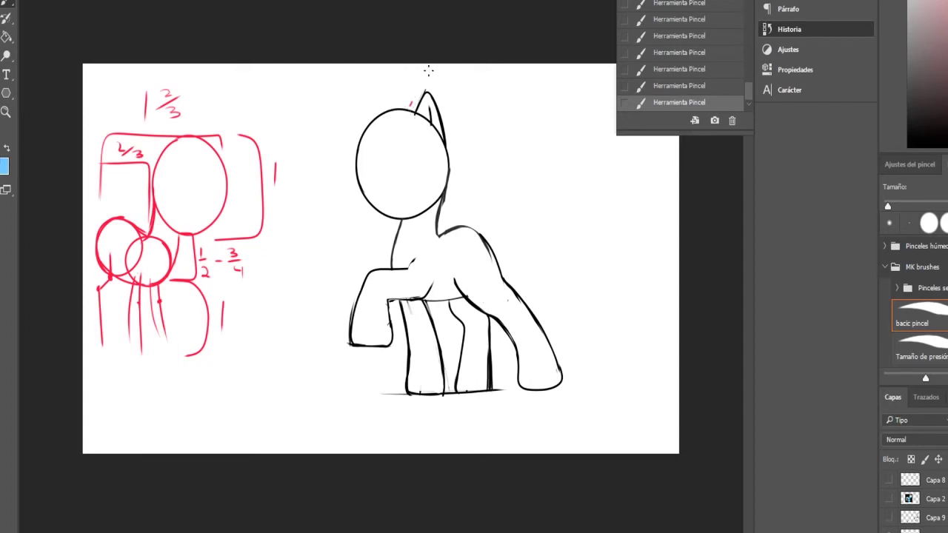
pyautogui.moveTo(411, 102)
pyautogui.mouseDown()
pyautogui.moveTo(429, 75)
pyautogui.moveTo(452, 131)
pyautogui.mouseUp()
pyautogui.moveTo(429, 77); pyautogui.dragTo(450, 125)
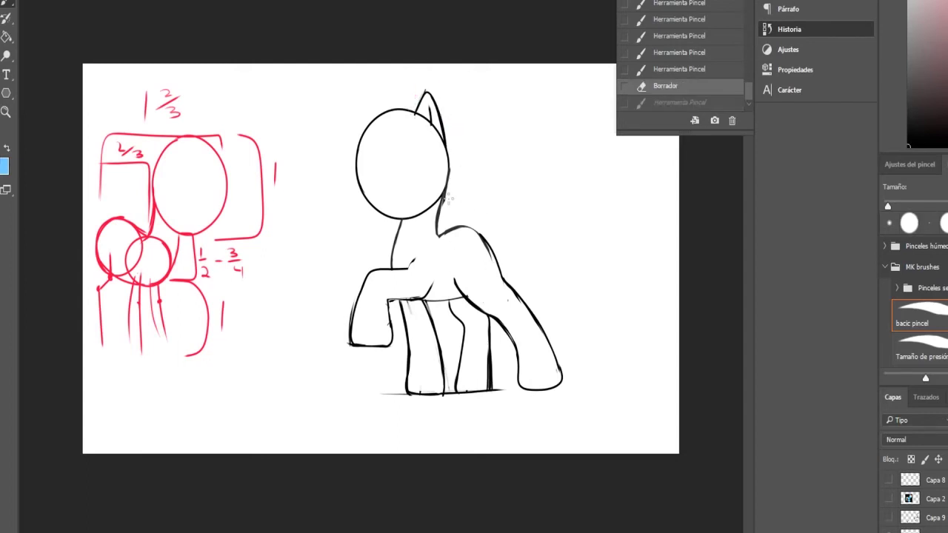
pyautogui.moveTo(448, 157); pyautogui.dragTo(445, 202)
pyautogui.moveTo(449, 138); pyautogui.dragTo(446, 132)
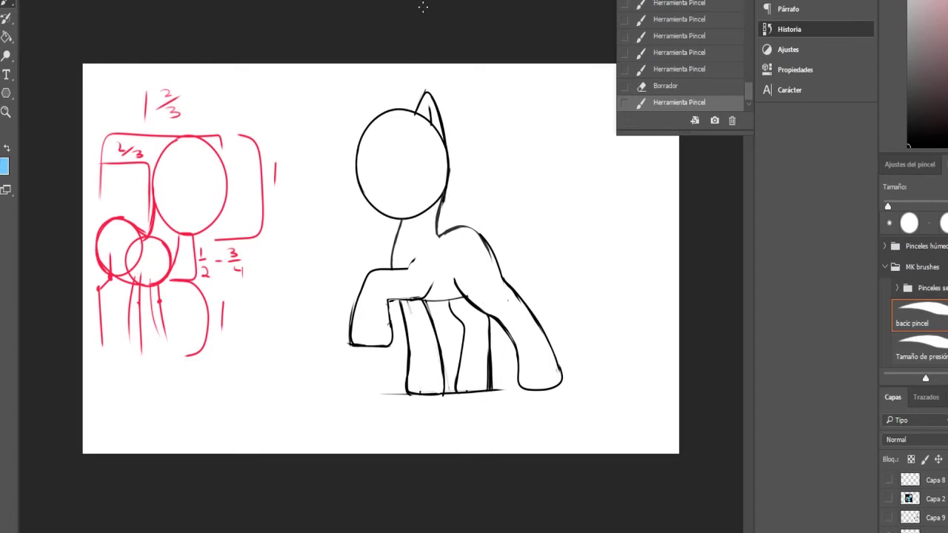
# Try a red curve running from the base of the neck up behind the head to the ear tip
pyautogui.moveTo(443, 229); pyautogui.dragTo(455, 150)
pyautogui.hotkey('ctrl', 'z')
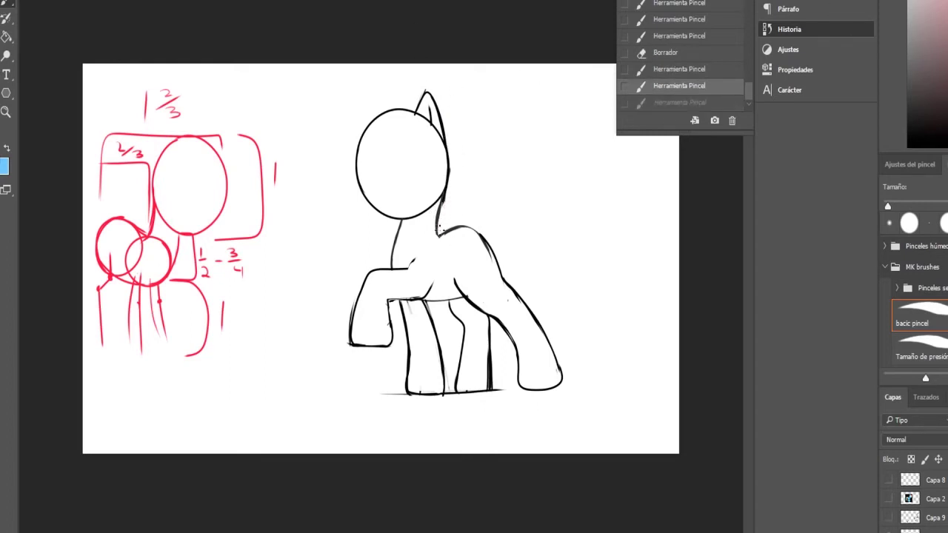
pyautogui.moveTo(439, 228)
pyautogui.mouseDown()
pyautogui.moveTo(453, 175)
pyautogui.moveTo(433, 93)
pyautogui.mouseUp()
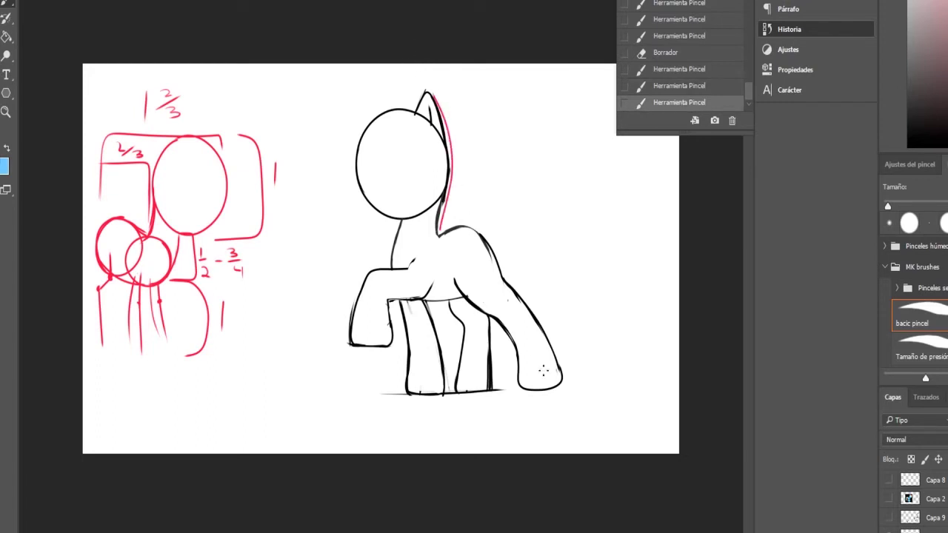
pyautogui.hotkey('ctrl', 'z')
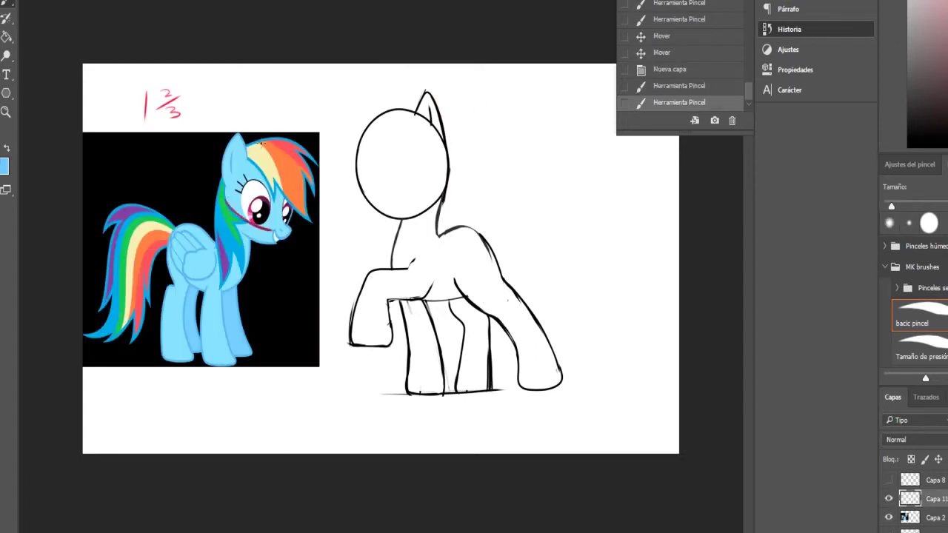
# Trace the head as a dark red oval over the reference pony and clear the stray strokes inside it
pyautogui.hotkey('ctrl', 'z')
pyautogui.moveTo(241, 151)
pyautogui.mouseDown()
pyautogui.moveTo(255, 248)
pyautogui.moveTo(297, 217)
pyautogui.moveTo(294, 169)
pyautogui.moveTo(265, 137)
pyautogui.moveTo(235, 145)
pyautogui.moveTo(214, 179)
pyautogui.moveTo(220, 215)
pyautogui.moveTo(241, 242)
pyautogui.moveTo(271, 238)
pyautogui.mouseUp()
pyautogui.press('.')
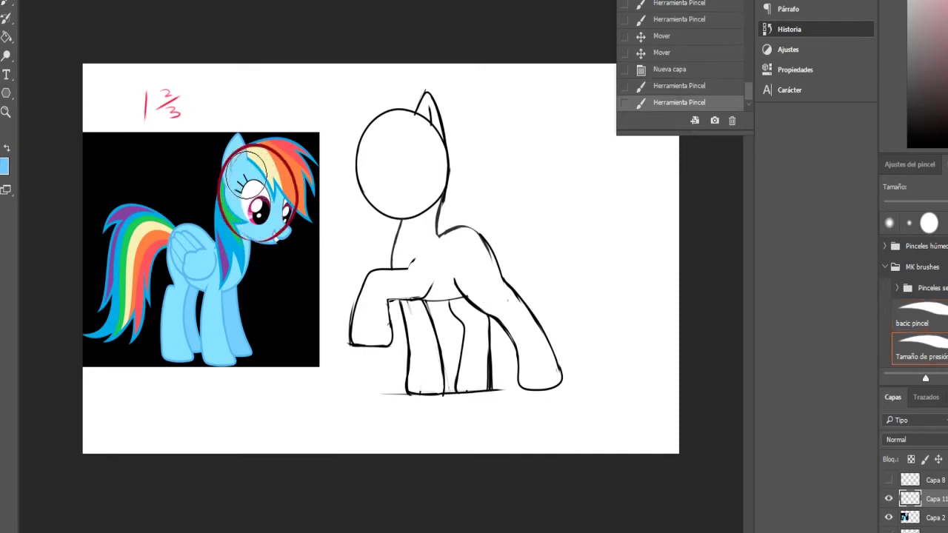
pyautogui.moveTo(240, 219); pyautogui.dragTo(277, 210)
pyautogui.press('b')
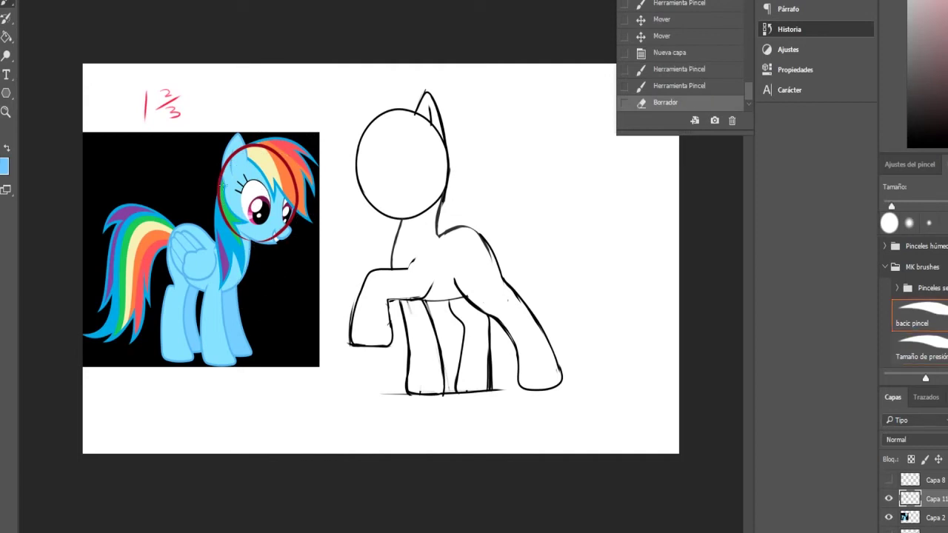
# Mark the upper and lower limits of the eyes with two curved guidelines across the reference pony's face
pyautogui.press('b')
pyautogui.moveTo(251, 226); pyautogui.dragTo(285, 226)
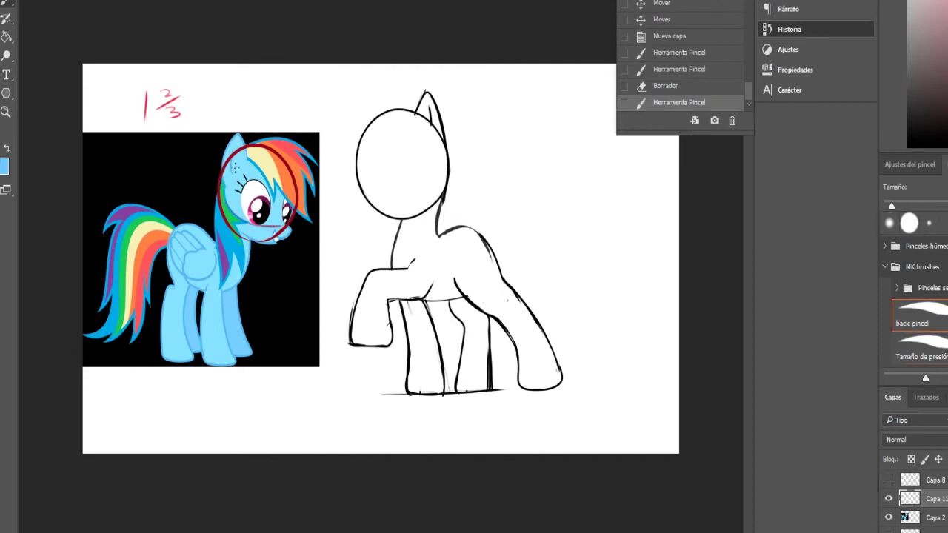
pyautogui.moveTo(231, 163); pyautogui.dragTo(294, 188)
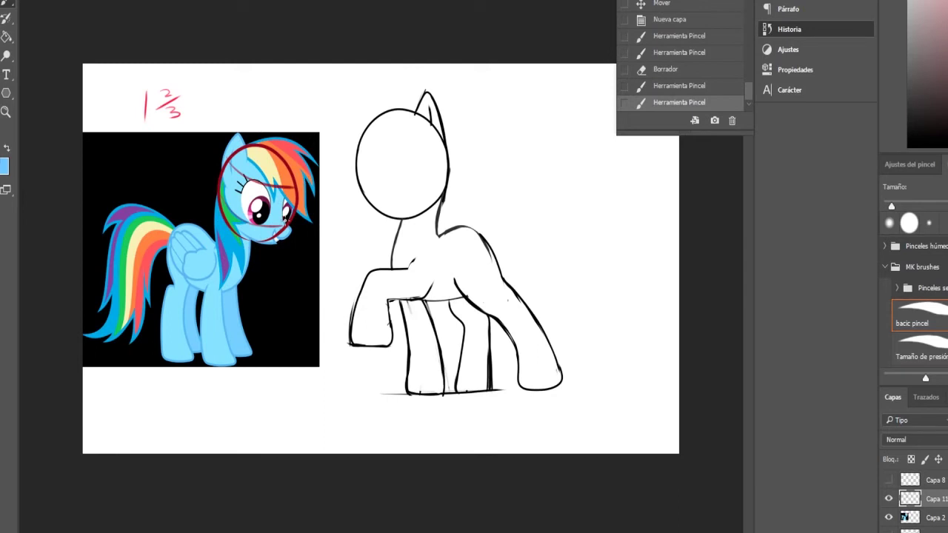
pyautogui.moveTo(285, 221)
pyautogui.mouseDown()
pyautogui.moveTo(272, 222)
pyautogui.moveTo(297, 224)
pyautogui.moveTo(286, 228)
pyautogui.mouseUp()
pyautogui.hotkey('ctrl', 'alt', 'z')
pyautogui.hotkey('ctrl', 'alt', 'z')
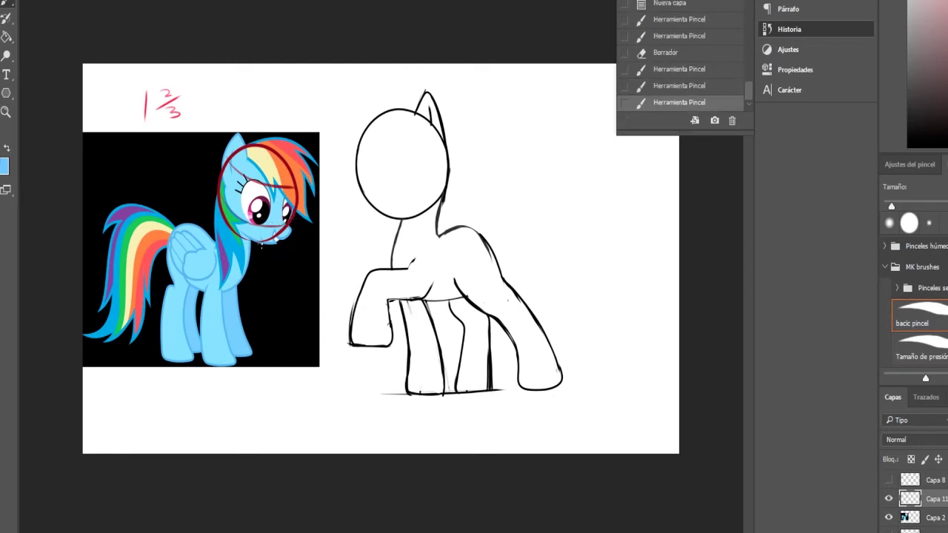
pyautogui.moveTo(278, 174); pyautogui.dragTo(276, 164)
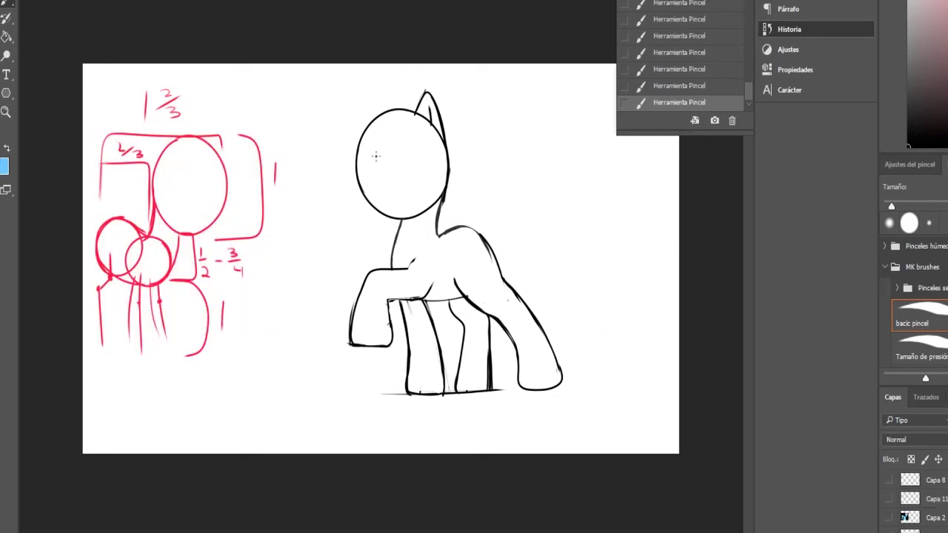
# Draw a curved vertical centre guideline and two curved eye guidelines across the sketched pony's head
pyautogui.moveTo(399, 215)
pyautogui.mouseDown()
pyautogui.moveTo(376, 181)
pyautogui.moveTo(391, 108)
pyautogui.mouseUp()
pyautogui.moveTo(361, 142); pyautogui.dragTo(435, 127)
pyautogui.moveTo(446, 168); pyautogui.dragTo(364, 192)
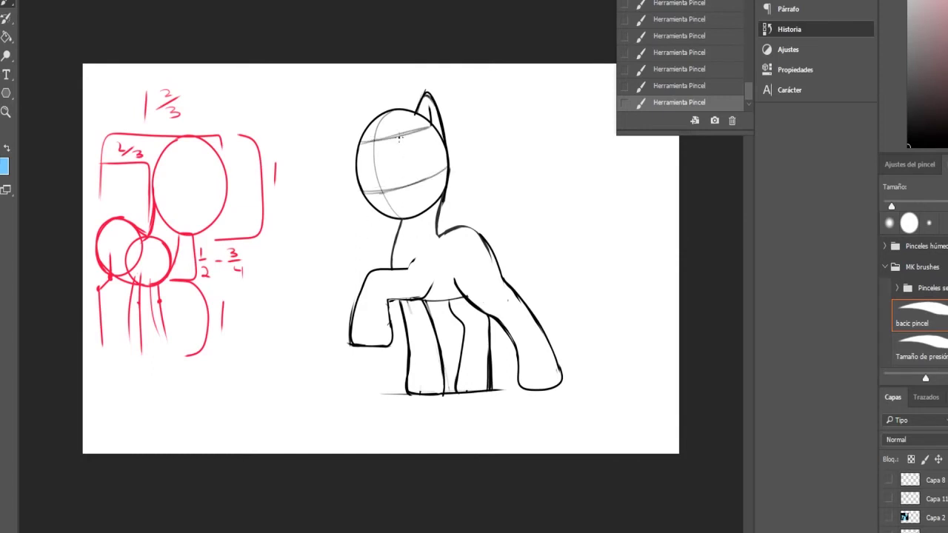
# Draw the near eye as a thick upright oval between the guidelines, and thin its lower outline with the eraser
pyautogui.moveTo(397, 138)
pyautogui.mouseDown()
pyautogui.moveTo(390, 177)
pyautogui.moveTo(415, 185)
pyautogui.moveTo(426, 152)
pyautogui.moveTo(404, 132)
pyautogui.mouseUp()
pyautogui.press('.')
pyautogui.moveTo(406, 142); pyautogui.dragTo(391, 142)
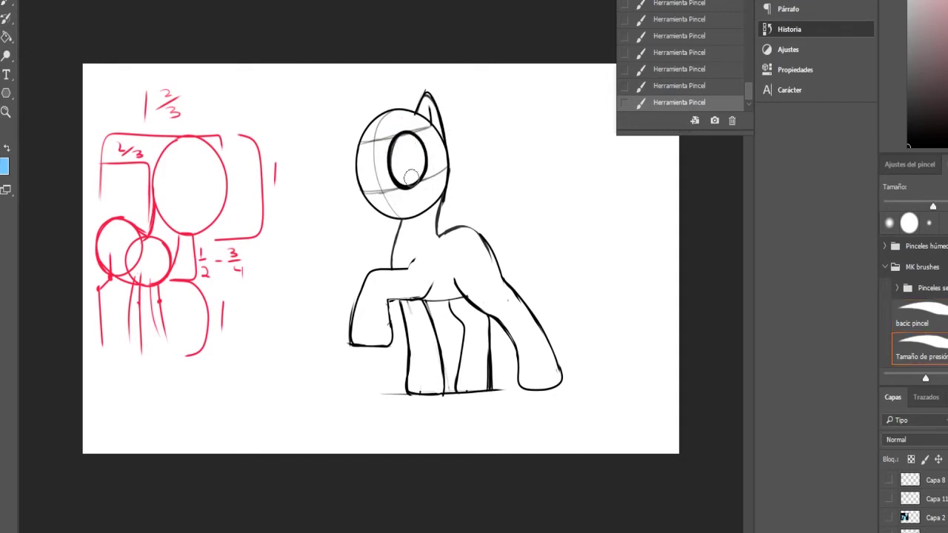
pyautogui.moveTo(406, 180)
pyautogui.mouseDown()
pyautogui.moveTo(392, 157)
pyautogui.moveTo(407, 138)
pyautogui.moveTo(423, 159)
pyautogui.moveTo(402, 179)
pyautogui.moveTo(392, 136)
pyautogui.moveTo(420, 131)
pyautogui.moveTo(425, 177)
pyautogui.mouseUp()
pyautogui.press('b')
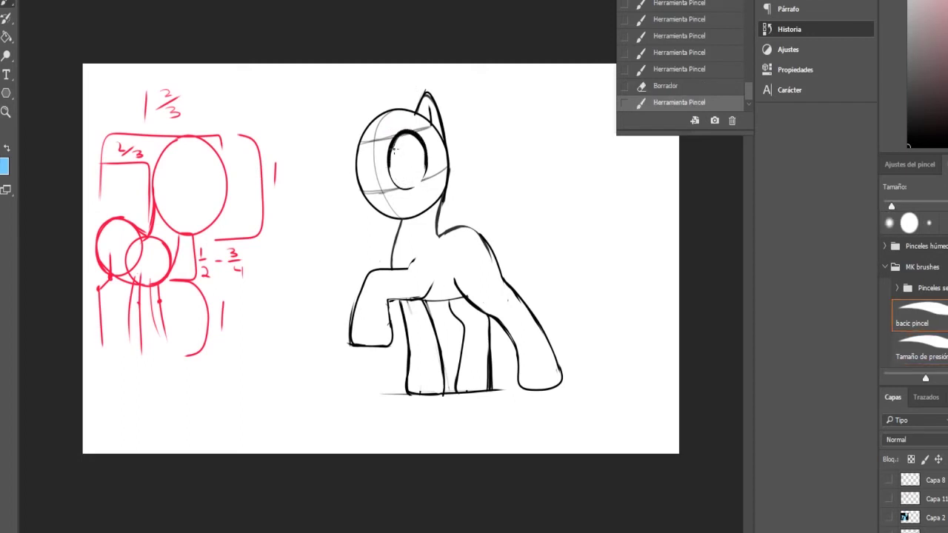
# Try a muzzle contour starting from the lower face guideline
pyautogui.moveTo(372, 191); pyautogui.dragTo(400, 236)
pyautogui.hotkey('ctrl', 'z')
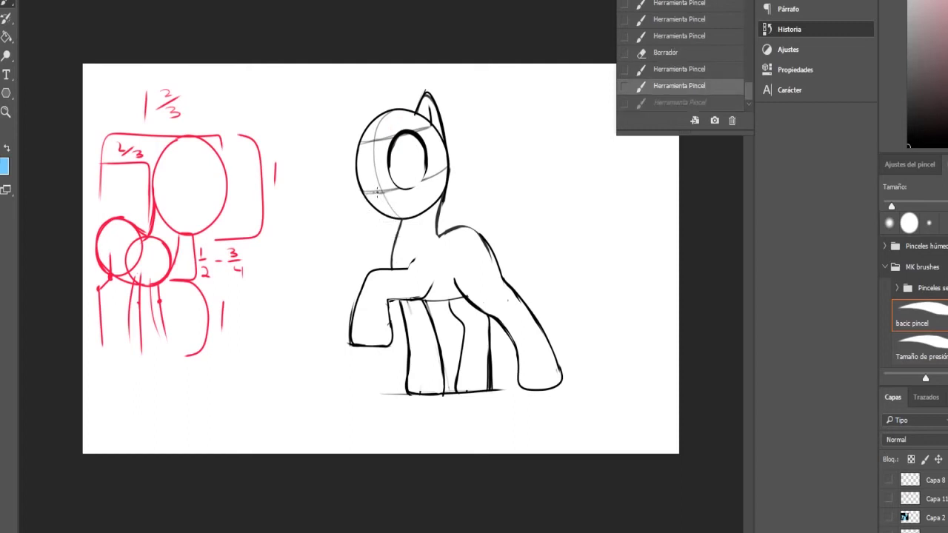
pyautogui.moveTo(369, 194)
pyautogui.mouseDown()
pyautogui.moveTo(365, 208)
pyautogui.moveTo(392, 226)
pyautogui.moveTo(418, 216)
pyautogui.moveTo(394, 208)
pyautogui.moveTo(366, 141)
pyautogui.moveTo(356, 177)
pyautogui.moveTo(363, 189)
pyautogui.moveTo(376, 185)
pyautogui.moveTo(358, 144)
pyautogui.moveTo(356, 182)
pyautogui.moveTo(366, 195)
pyautogui.mouseUp()
pyautogui.hotkey('ctrl', 'z')
pyautogui.hotkey('ctrl', 'z')
# Draw the far eye, the rounded muzzle and a smiling mouth, erasing the head outline and guidelines that cross them
pyautogui.moveTo(376, 157)
pyautogui.mouseDown()
pyautogui.moveTo(391, 213)
pyautogui.moveTo(367, 213)
pyautogui.moveTo(377, 170)
pyautogui.moveTo(358, 205)
pyautogui.moveTo(391, 224)
pyautogui.mouseUp()
pyautogui.press('e')
pyautogui.hotkey('ctrl', 'z')
pyautogui.press('b')
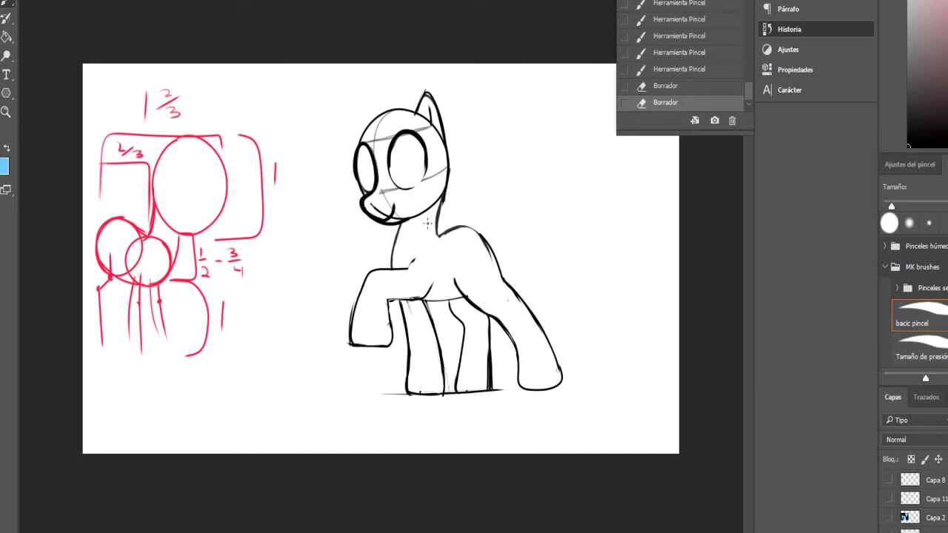
pyautogui.hotkey('ctrl', 'z')
pyautogui.moveTo(376, 176)
pyautogui.mouseDown()
pyautogui.moveTo(366, 216)
pyautogui.moveTo(406, 220)
pyautogui.mouseUp()
pyautogui.press('e')
pyautogui.press('b')
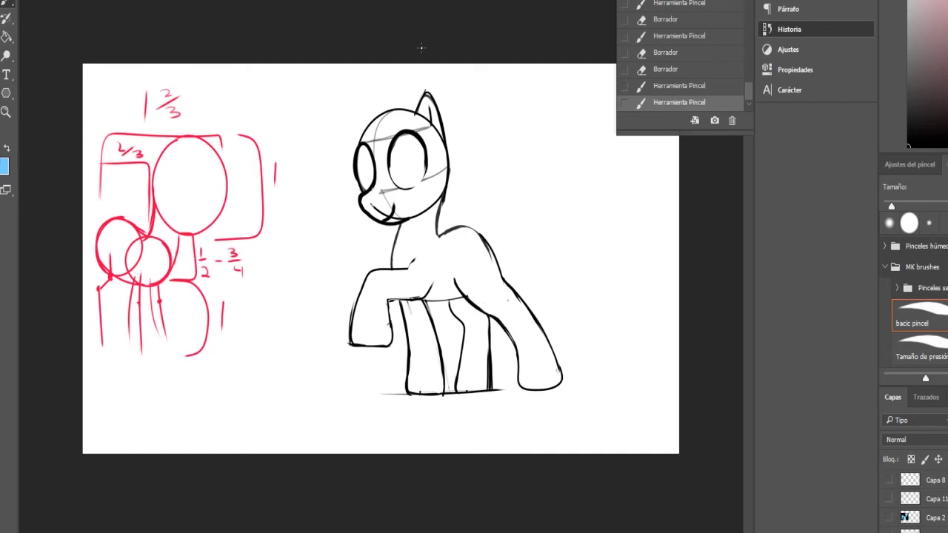
# Thicken the eye outlines and add upper and lower lashes to the near eye and lashes to the far eye
pyautogui.moveTo(389, 167); pyautogui.dragTo(391, 176)
pyautogui.moveTo(361, 148); pyautogui.dragTo(354, 158)
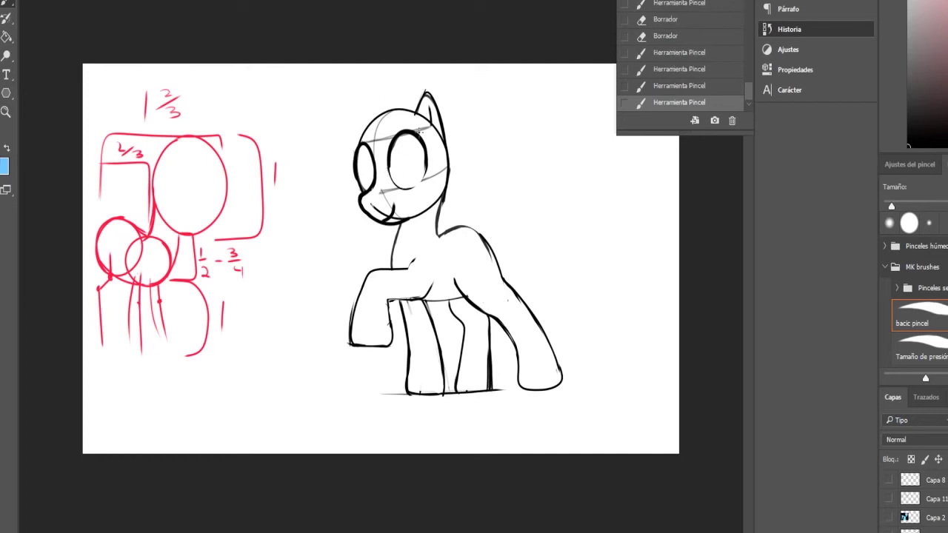
pyautogui.moveTo(412, 134); pyautogui.dragTo(430, 138)
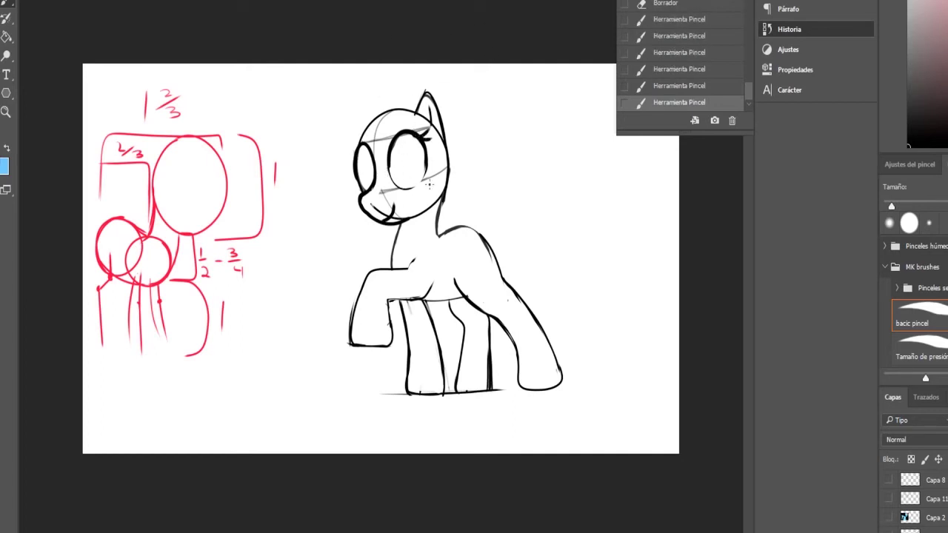
pyautogui.moveTo(422, 178); pyautogui.dragTo(434, 173)
pyautogui.moveTo(358, 149)
pyautogui.mouseDown()
pyautogui.moveTo(348, 140)
pyautogui.moveTo(348, 153)
pyautogui.mouseUp()
pyautogui.hotkey('ctrl', 'z')
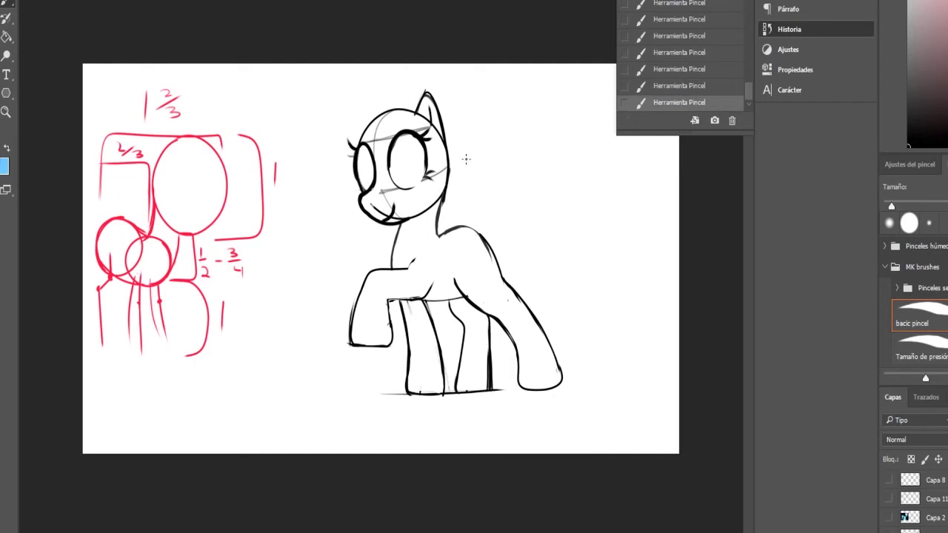
# Try an enlarged leaf-like shape with pointed corners beside the head, and erase it
pyautogui.moveTo(471, 189)
pyautogui.mouseDown()
pyautogui.moveTo(522, 104)
pyautogui.moveTo(476, 197)
pyautogui.moveTo(510, 197)
pyautogui.moveTo(530, 165)
pyautogui.moveTo(519, 119)
pyautogui.moveTo(485, 133)
pyautogui.mouseUp()
pyautogui.moveTo(473, 189); pyautogui.dragTo(480, 151)
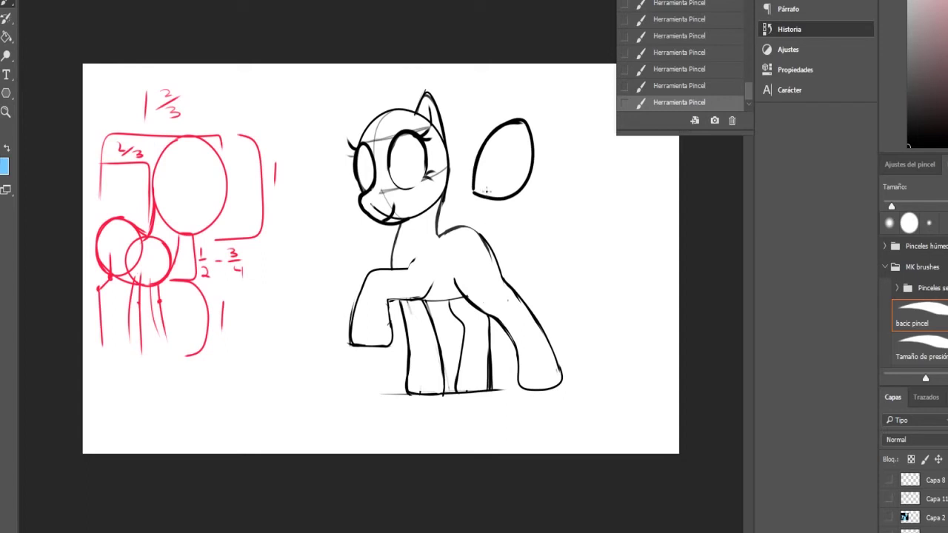
pyautogui.moveTo(473, 192); pyautogui.dragTo(532, 179)
pyautogui.moveTo(529, 119)
pyautogui.mouseDown()
pyautogui.moveTo(496, 125)
pyautogui.moveTo(482, 153)
pyautogui.mouseUp()
pyautogui.moveTo(520, 118)
pyautogui.mouseDown()
pyautogui.moveTo(541, 110)
pyautogui.moveTo(541, 139)
pyautogui.mouseUp()
pyautogui.moveTo(529, 178)
pyautogui.mouseDown()
pyautogui.moveTo(538, 151)
pyautogui.moveTo(531, 112)
pyautogui.moveTo(499, 117)
pyautogui.moveTo(477, 153)
pyautogui.moveTo(475, 183)
pyautogui.moveTo(487, 202)
pyautogui.moveTo(524, 207)
pyautogui.moveTo(549, 185)
pyautogui.moveTo(526, 108)
pyautogui.mouseUp()
pyautogui.press('e')
pyautogui.press('e')
pyautogui.click(489, 243)
pyautogui.press('b')
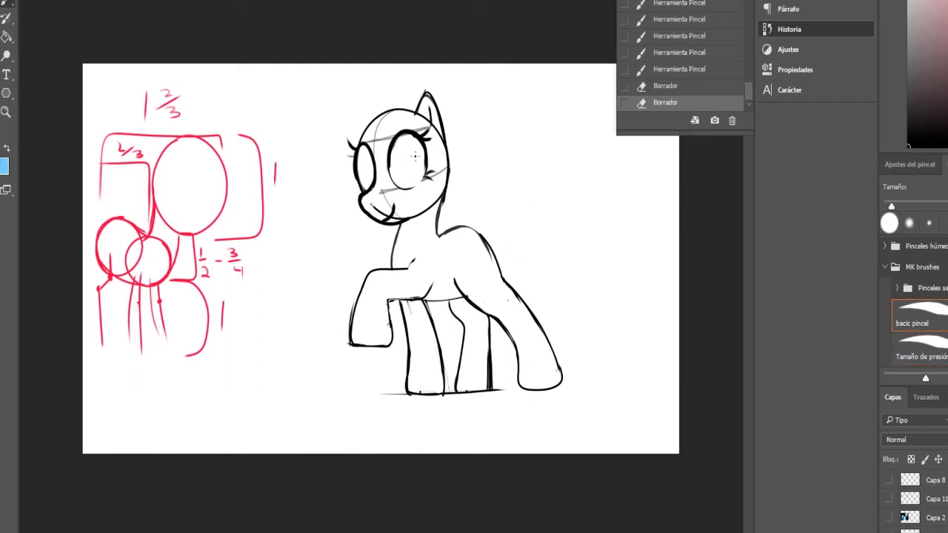
# Draw oval irises inside both eyes, fill them black and shade their front edges grey
pyautogui.moveTo(413, 138)
pyautogui.mouseDown()
pyautogui.moveTo(399, 158)
pyautogui.moveTo(425, 184)
pyautogui.moveTo(429, 151)
pyautogui.moveTo(401, 168)
pyautogui.moveTo(373, 150)
pyautogui.moveTo(361, 171)
pyautogui.moveTo(372, 193)
pyautogui.moveTo(377, 151)
pyautogui.mouseUp()
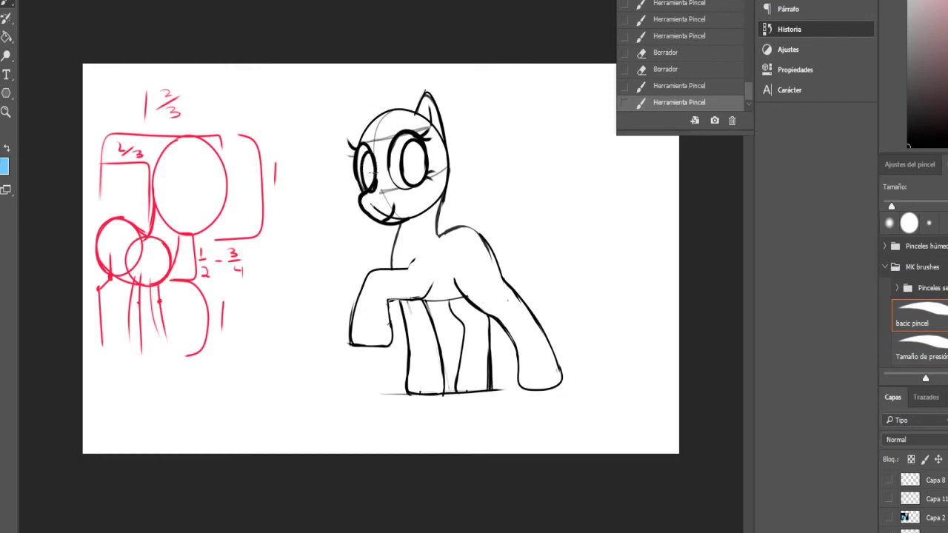
pyautogui.hotkey('ctrl', 'z')
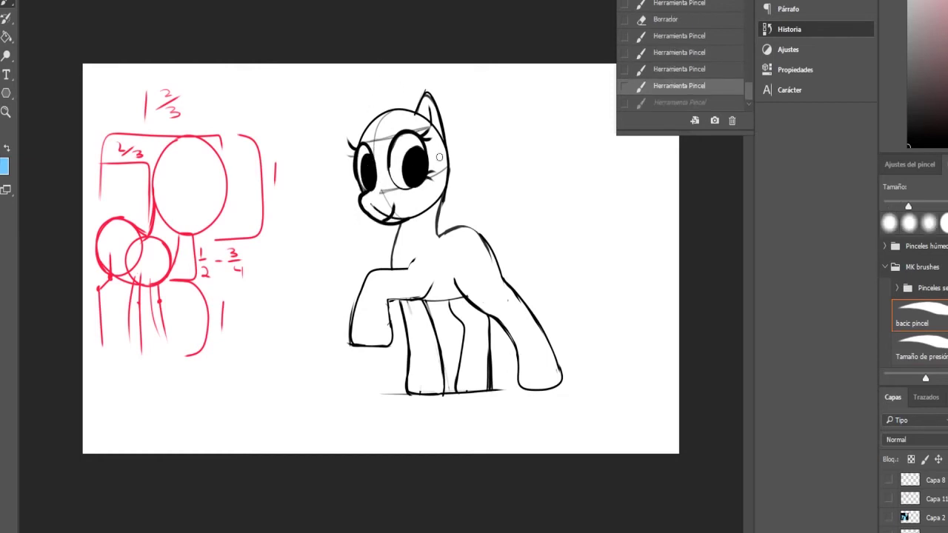
pyautogui.moveTo(404, 147)
pyautogui.mouseDown()
pyautogui.moveTo(412, 189)
pyautogui.moveTo(397, 172)
pyautogui.moveTo(409, 145)
pyautogui.moveTo(422, 145)
pyautogui.moveTo(393, 177)
pyautogui.moveTo(360, 176)
pyautogui.moveTo(367, 188)
pyautogui.moveTo(363, 152)
pyautogui.mouseUp()
pyautogui.moveTo(383, 196); pyautogui.dragTo(410, 198)
pyautogui.hotkey('ctrl', 'z')
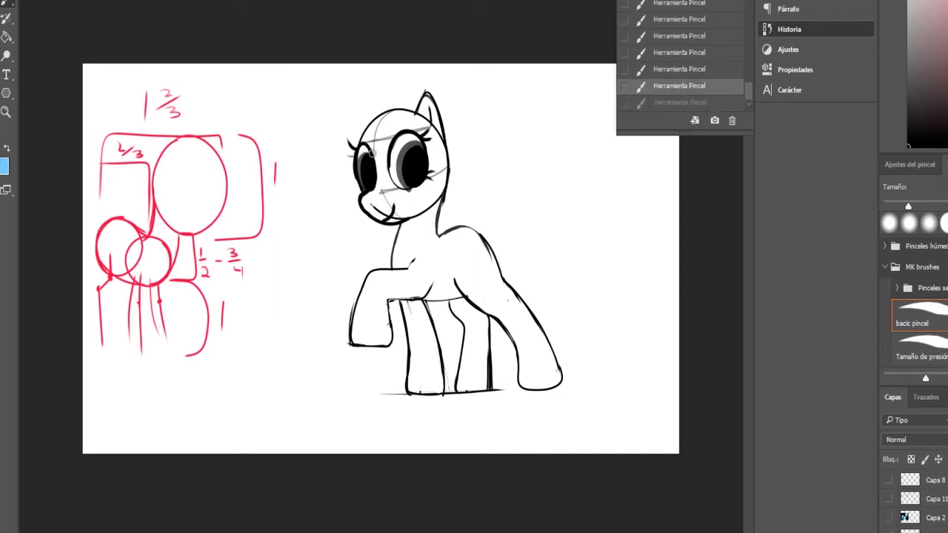
pyautogui.hotkey('ctrl', 'z')
pyautogui.hotkey('ctrl', 'alt', 'z')
pyautogui.hotkey('ctrl', 'alt', 'z')
pyautogui.moveTo(371, 153); pyautogui.dragTo(359, 187)
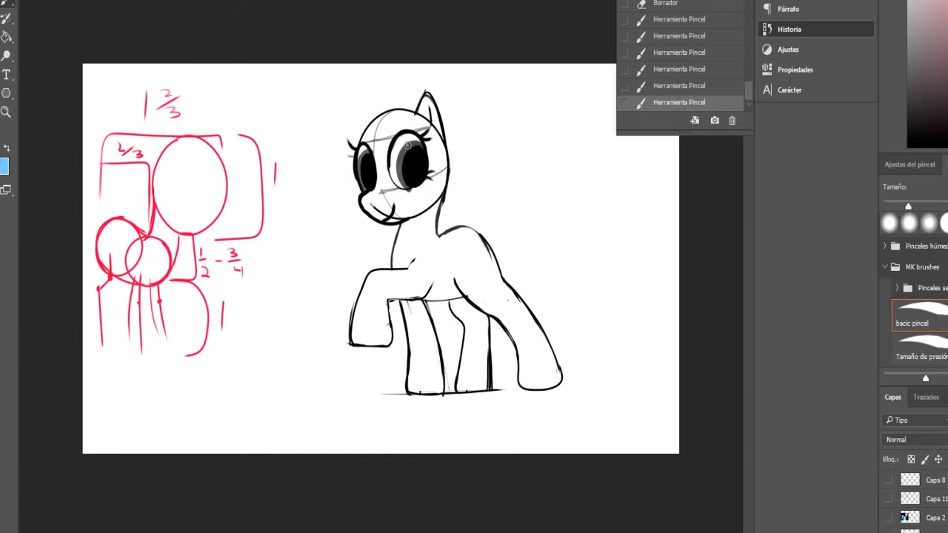
# Paint a large white highlight at the top and a small white dot low in each eye
pyautogui.moveTo(407, 145)
pyautogui.mouseDown()
pyautogui.moveTo(399, 145)
pyautogui.moveTo(405, 161)
pyautogui.moveTo(419, 176)
pyautogui.moveTo(376, 154)
pyautogui.mouseUp()
pyautogui.hotkey('ctrl', 'z')
pyautogui.click(417, 178)
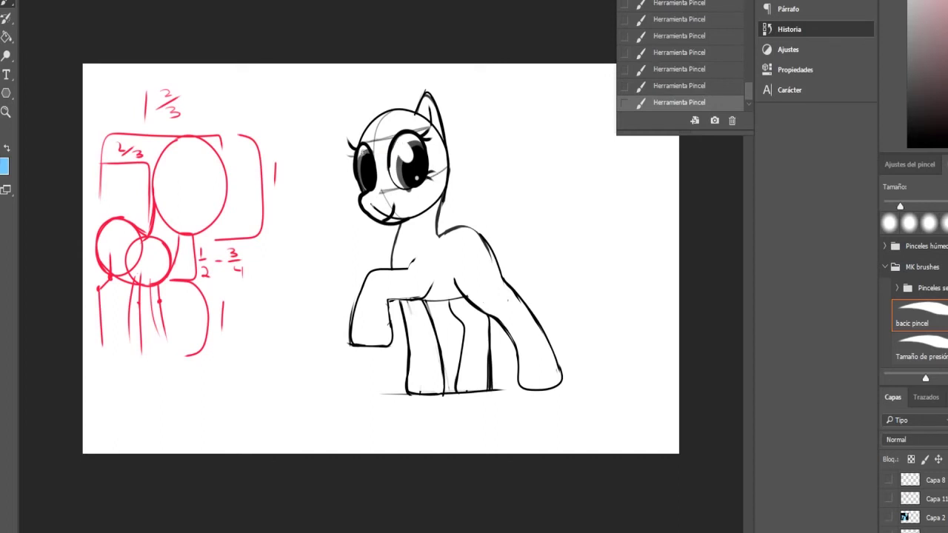
pyautogui.moveTo(362, 153)
pyautogui.mouseDown()
pyautogui.moveTo(366, 161)
pyautogui.moveTo(364, 153)
pyautogui.mouseUp()
pyautogui.click(372, 178)
# Draw the fringe sweeping from the ear over the forehead to a point beyond the far eye, erasing the head lines beneath it
pyautogui.moveTo(416, 111); pyautogui.dragTo(362, 155)
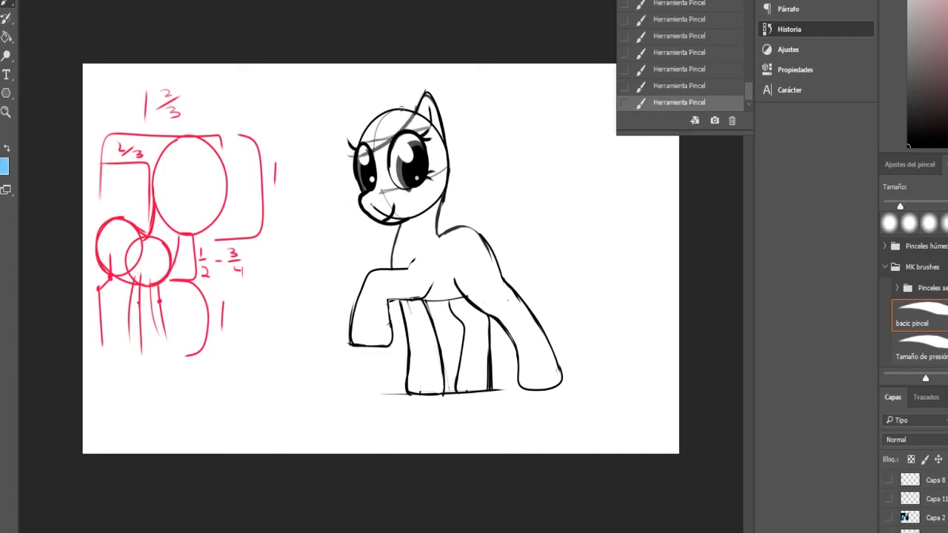
pyautogui.keyDown('alt'); pyautogui.rightClick(404, 101); pyautogui.keyUp('alt')
pyautogui.keyDown('alt'); pyautogui.rightClick(413, 95); pyautogui.keyUp('alt')
pyautogui.moveTo(365, 93)
pyautogui.mouseDown()
pyautogui.moveTo(416, 87)
pyautogui.moveTo(333, 172)
pyautogui.moveTo(354, 148)
pyautogui.moveTo(383, 142)
pyautogui.moveTo(376, 134)
pyautogui.moveTo(387, 113)
pyautogui.moveTo(375, 126)
pyautogui.moveTo(391, 110)
pyautogui.mouseUp()
pyautogui.press('e')
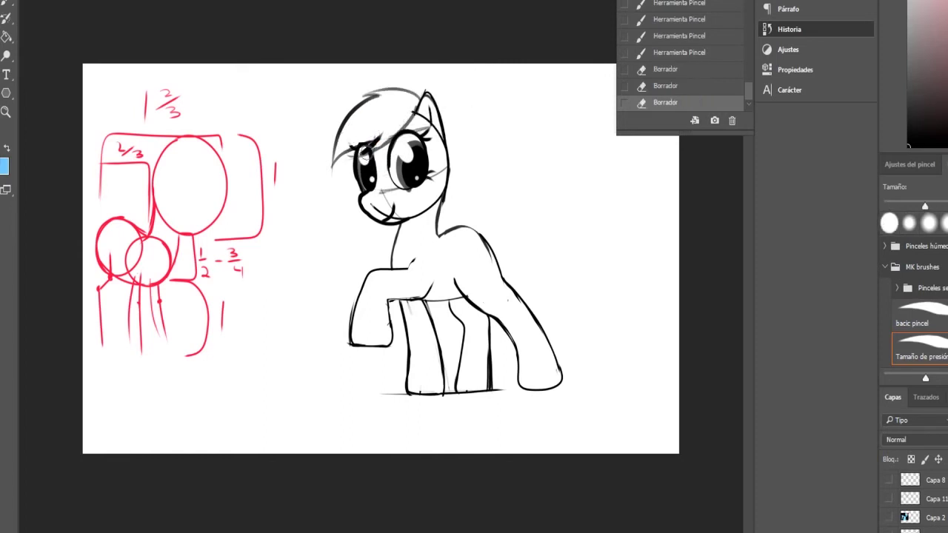
pyautogui.moveTo(364, 157); pyautogui.dragTo(367, 152)
# Touch up the back of the head and erase the leftover guidelines and head outline around the muzzle and mouth
pyautogui.press('b')
pyautogui.moveTo(442, 138); pyautogui.dragTo(444, 143)
pyautogui.press('e')
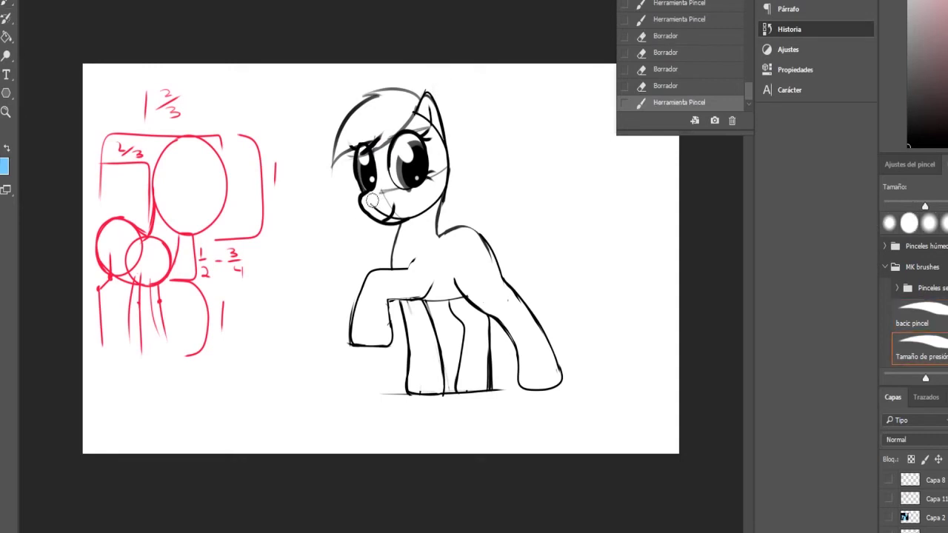
pyautogui.press('e')
pyautogui.moveTo(380, 179); pyautogui.dragTo(402, 224)
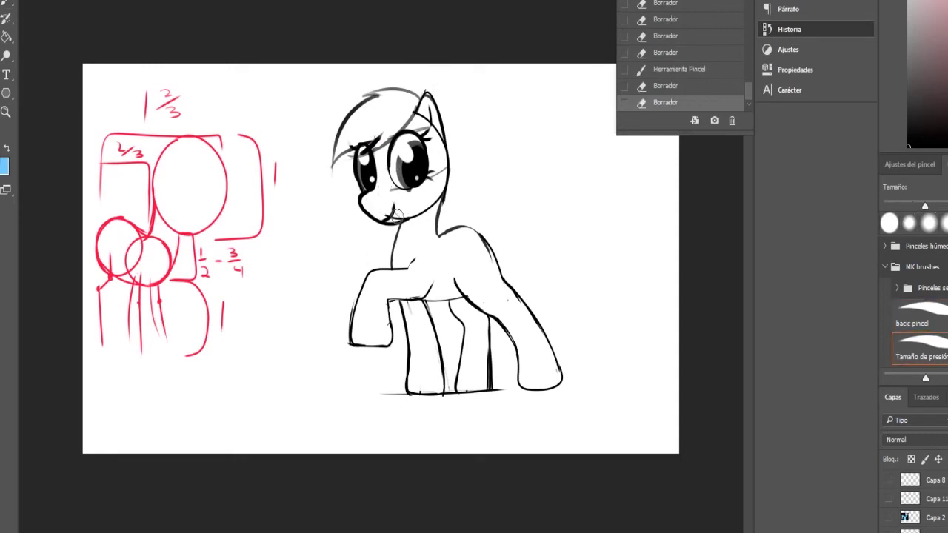
pyautogui.click(501, 94)
pyautogui.press('b')
pyautogui.press('e')
pyautogui.press('b')
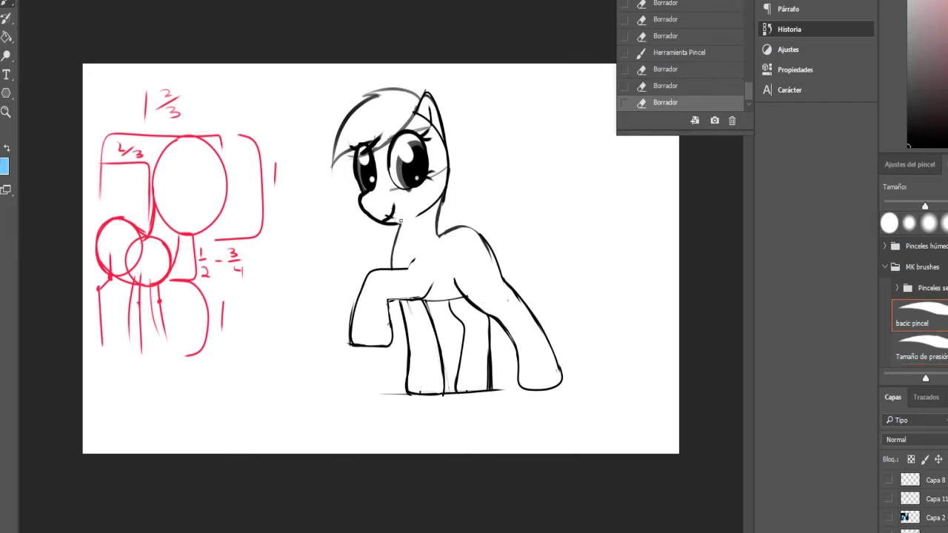
# Redraw the jaw line from the muzzle to the cheek, and try a mane strand down behind the neck
pyautogui.press('b')
pyautogui.moveTo(393, 224); pyautogui.dragTo(425, 209)
pyautogui.hotkey('ctrl', 'z')
pyautogui.moveTo(447, 146); pyautogui.dragTo(440, 262)
pyautogui.hotkey('ctrl', 'z')
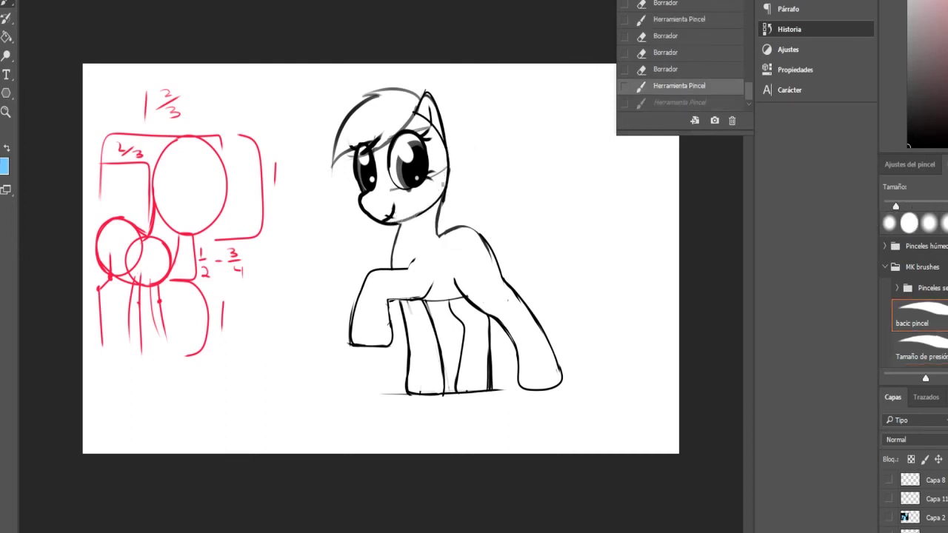
# Draw the mane behind the neck as strands running from the back of the head to two points over the shoulder
pyautogui.moveTo(447, 170)
pyautogui.mouseDown()
pyautogui.moveTo(430, 228)
pyautogui.moveTo(433, 255)
pyautogui.mouseUp()
pyautogui.moveTo(438, 214); pyautogui.dragTo(432, 256)
pyautogui.hotkey('ctrl', 'z')
pyautogui.hotkey('ctrl', 'z')
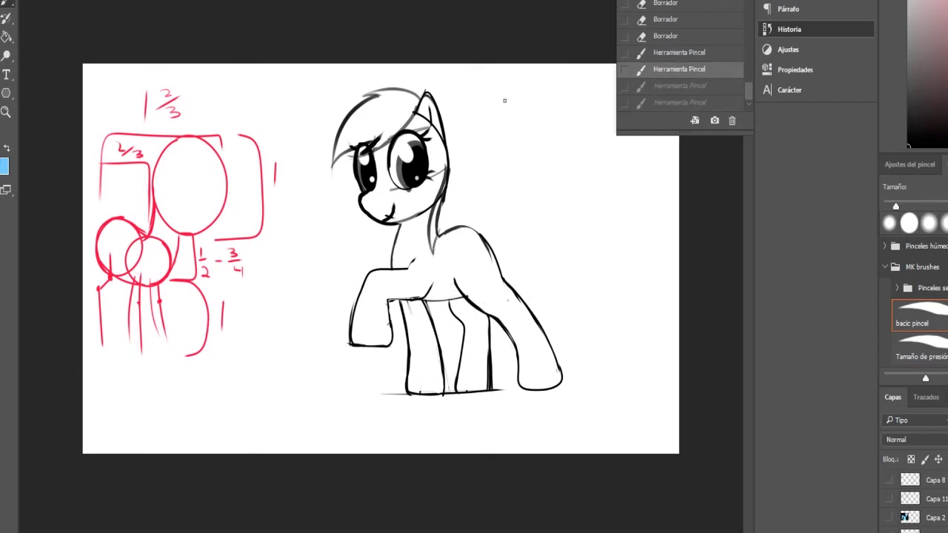
pyautogui.moveTo(448, 169); pyautogui.dragTo(453, 255)
# Erase the neck, head and back lines that cross the mane behind the cheek
pyautogui.press('e')
pyautogui.keyDown('alt'); pyautogui.rightClick(441, 217); pyautogui.keyUp('alt')
pyautogui.moveTo(441, 216); pyautogui.dragTo(435, 233)
pyautogui.moveTo(441, 212); pyautogui.dragTo(435, 232)
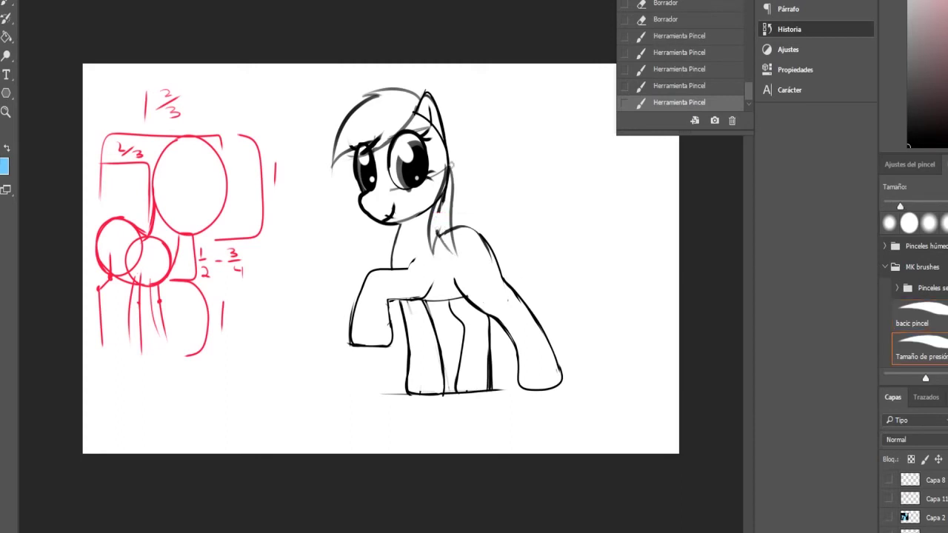
pyautogui.moveTo(445, 182); pyautogui.dragTo(439, 211)
pyautogui.moveTo(446, 160); pyautogui.dragTo(442, 191)
pyautogui.moveTo(437, 231); pyautogui.dragTo(448, 233)
pyautogui.press('b')
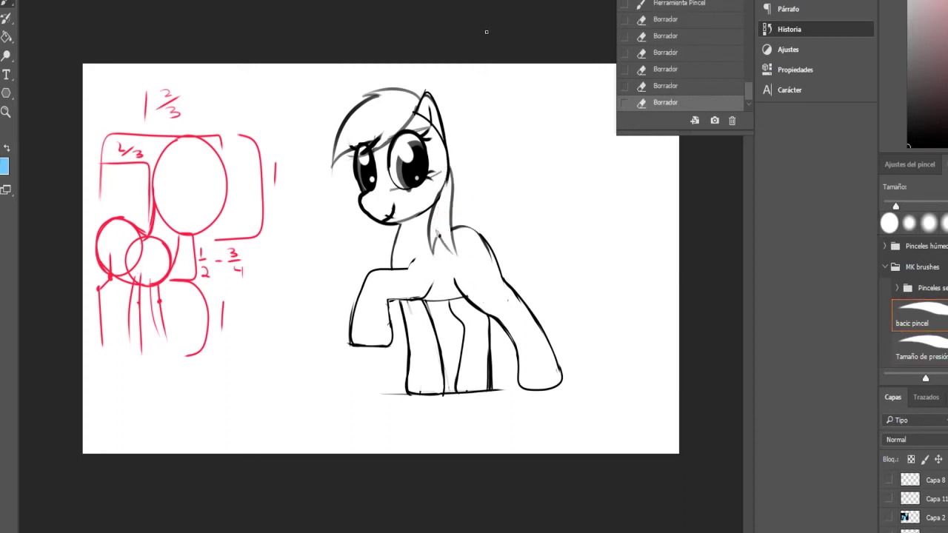
# Draw a small pointed horn rising from the fringe, erase the lines crossing it and clean up the mouth
pyautogui.moveTo(369, 126)
pyautogui.mouseDown()
pyautogui.moveTo(358, 92)
pyautogui.moveTo(377, 109)
pyautogui.moveTo(372, 126)
pyautogui.moveTo(358, 92)
pyautogui.moveTo(379, 113)
pyautogui.moveTo(366, 104)
pyautogui.mouseUp()
pyautogui.press('.')
pyautogui.press('e')
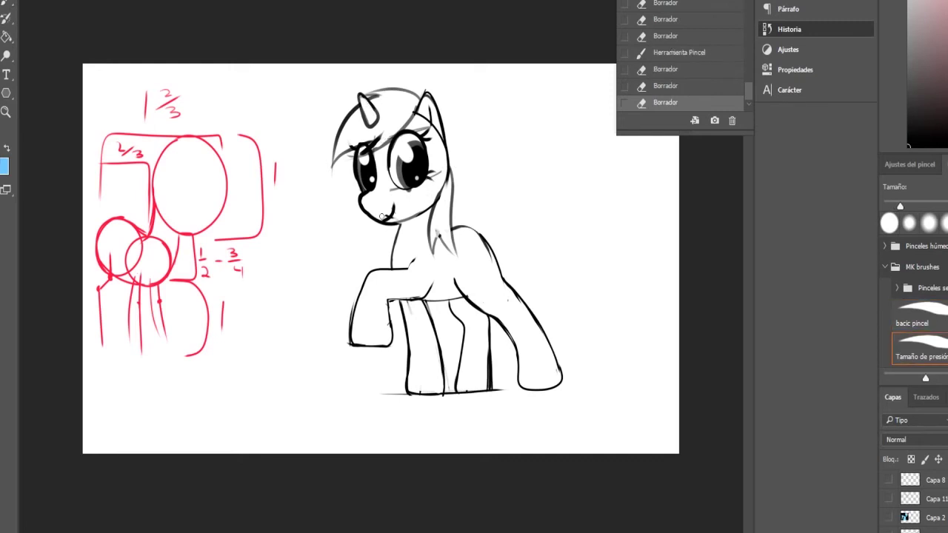
pyautogui.moveTo(382, 217)
pyautogui.mouseDown()
pyautogui.moveTo(394, 209)
pyautogui.moveTo(382, 217)
pyautogui.mouseUp()
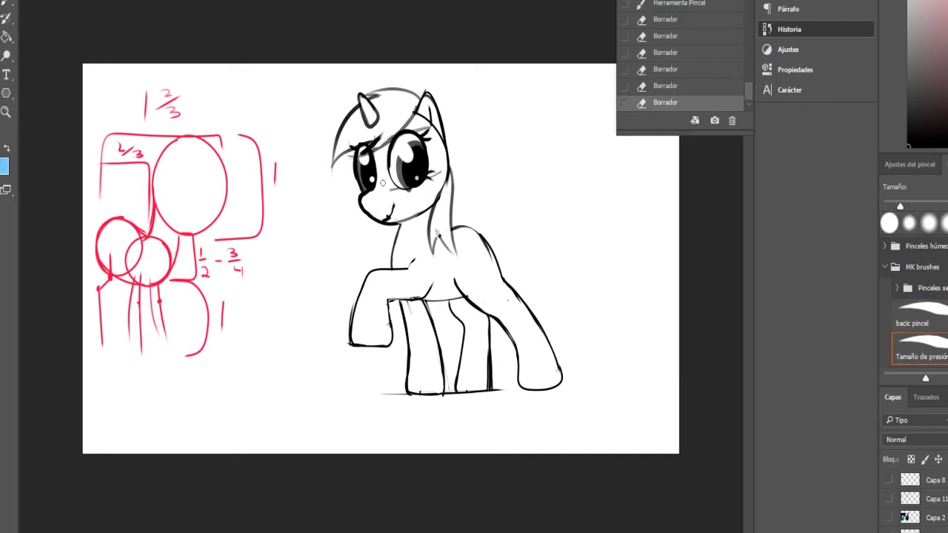
# Draw an oval on the pony's back as the wing base and erase the mane tips inside it
pyautogui.moveTo(448, 233)
pyautogui.mouseDown()
pyautogui.moveTo(445, 275)
pyautogui.moveTo(477, 250)
pyautogui.moveTo(469, 237)
pyautogui.moveTo(432, 264)
pyautogui.moveTo(458, 274)
pyautogui.moveTo(477, 247)
pyautogui.mouseUp()
pyautogui.hotkey('ctrl', 'z')
pyautogui.hotkey('ctrl', 'z')
pyautogui.hotkey('ctrl', 'z')
pyautogui.hotkey('ctrl', 'z')
pyautogui.hotkey('ctrl', 'z')
pyautogui.hotkey('ctrl', 'z')
pyautogui.hotkey('ctrl', 'z')
pyautogui.hotkey('ctrl', 'z')
pyautogui.hotkey('ctrl', 'z')
pyautogui.press('b')
pyautogui.press('.')
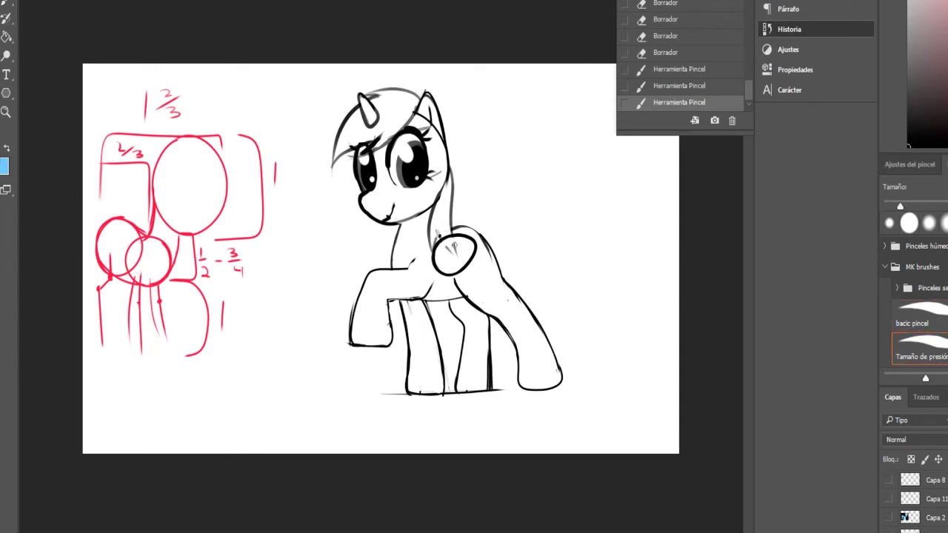
pyautogui.moveTo(449, 326); pyautogui.dragTo(447, 333)
pyautogui.press('b')
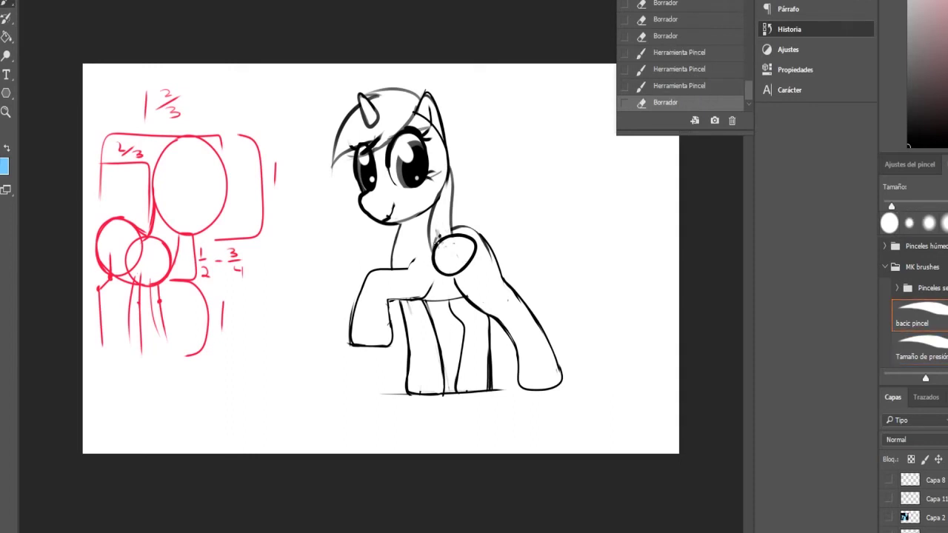
# Draw feather lines inside the wing oval, extend its rear edge into a point and erase the overlapping curve
pyautogui.press('b')
pyautogui.click(448, 248)
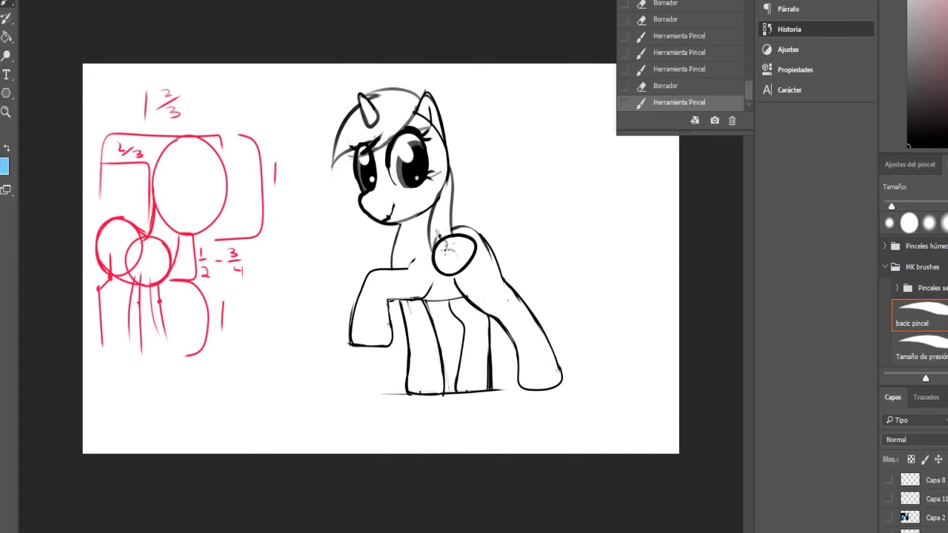
pyautogui.moveTo(456, 260)
pyautogui.mouseDown()
pyautogui.moveTo(454, 271)
pyautogui.moveTo(474, 243)
pyautogui.mouseUp()
pyautogui.hotkey('ctrl', 'z')
pyautogui.hotkey('ctrl', 'z')
pyautogui.moveTo(463, 252); pyautogui.dragTo(477, 267)
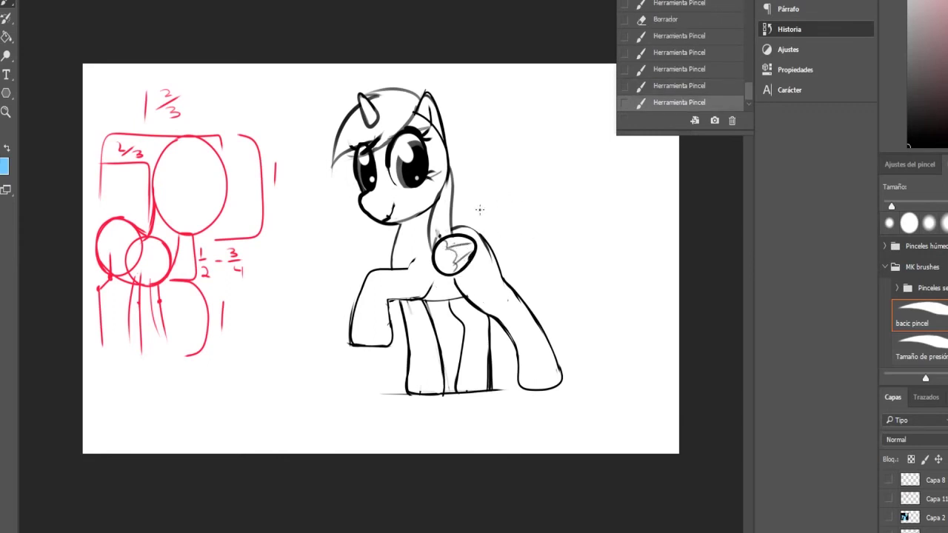
pyautogui.hotkey('ctrl', 'z')
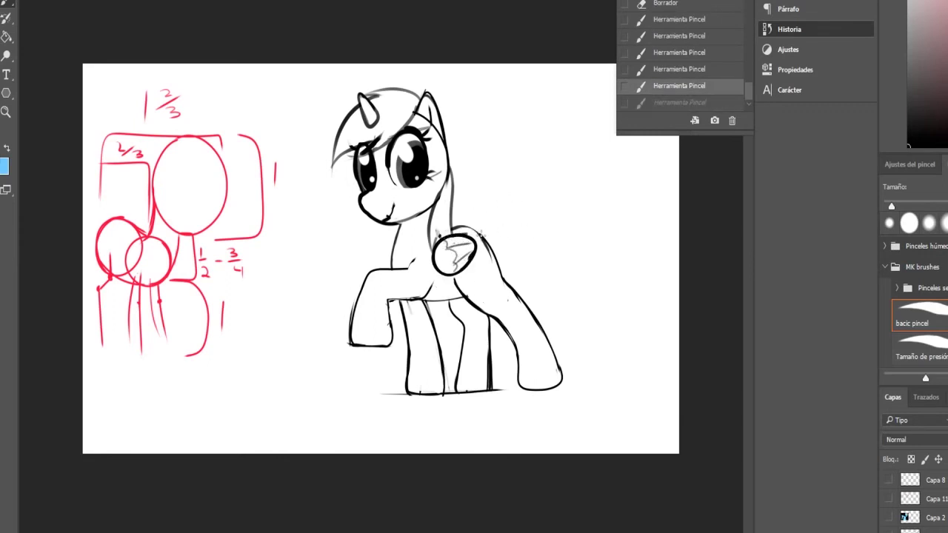
pyautogui.hotkey('ctrl', 'shift', 'z')
pyautogui.press('e')
pyautogui.moveTo(478, 239)
pyautogui.mouseDown()
pyautogui.moveTo(463, 264)
pyautogui.moveTo(469, 256)
pyautogui.mouseUp()
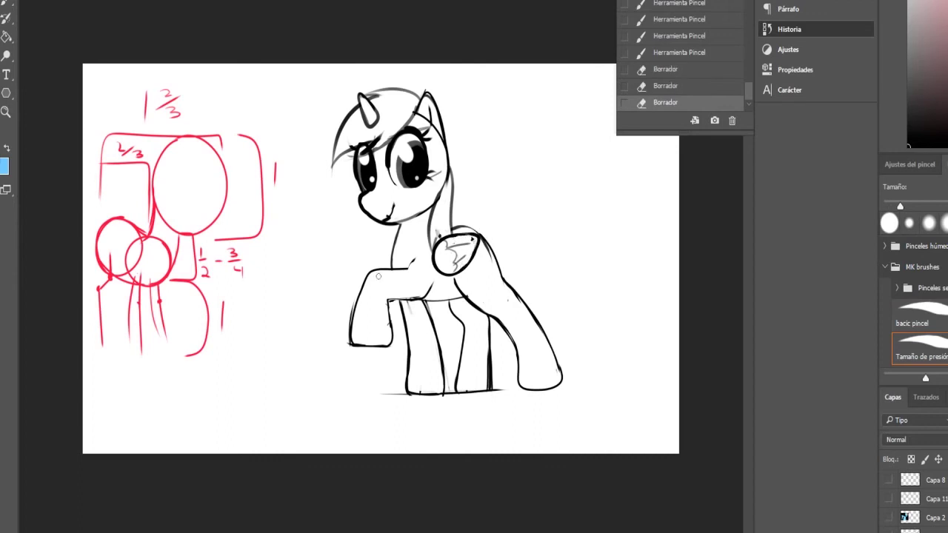
# Draw an arched tail from the rump down behind the hind leg, ending in a split tip, and erase its stray lines
pyautogui.press('b')
pyautogui.moveTo(466, 221)
pyautogui.mouseDown()
pyautogui.moveTo(553, 208)
pyautogui.moveTo(546, 290)
pyautogui.mouseUp()
pyautogui.moveTo(471, 227)
pyautogui.mouseDown()
pyautogui.moveTo(498, 262)
pyautogui.moveTo(560, 308)
pyautogui.moveTo(541, 239)
pyautogui.mouseUp()
pyautogui.hotkey('ctrl', 'z')
pyautogui.hotkey('ctrl', 'alt', 'z')
pyautogui.moveTo(541, 287); pyautogui.dragTo(544, 326)
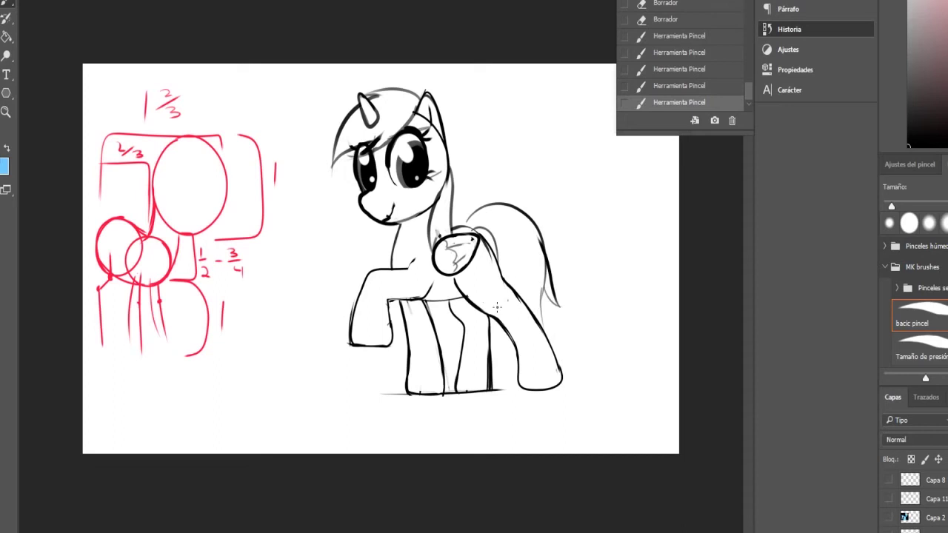
pyautogui.press('e')
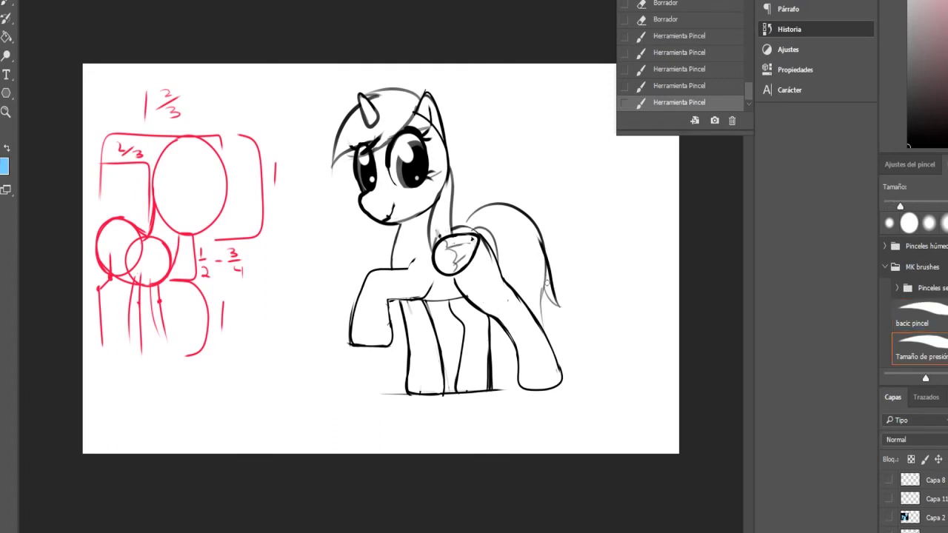
pyautogui.moveTo(546, 283); pyautogui.dragTo(532, 227)
pyautogui.press('b')
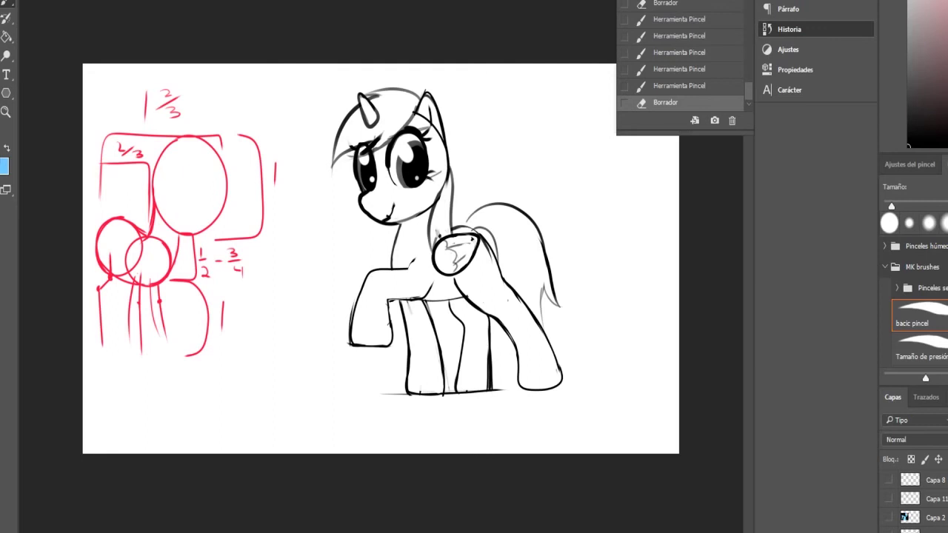
# Switch to the coloured running pony illustration, display only its faded sketch and add a new layer above it
pyautogui.click(789, 29)
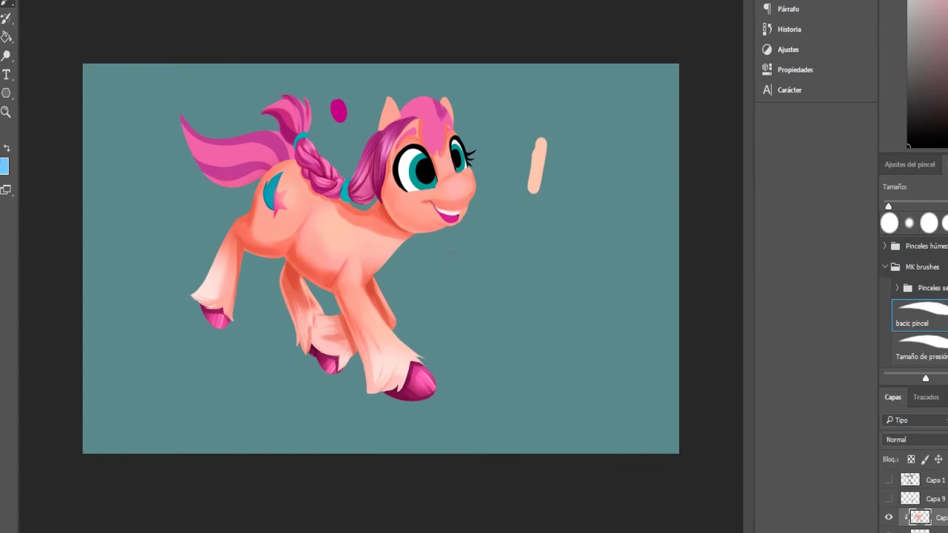
pyautogui.hotkey('ctrl', '+')
pyautogui.hotkey('ctrl', '+')
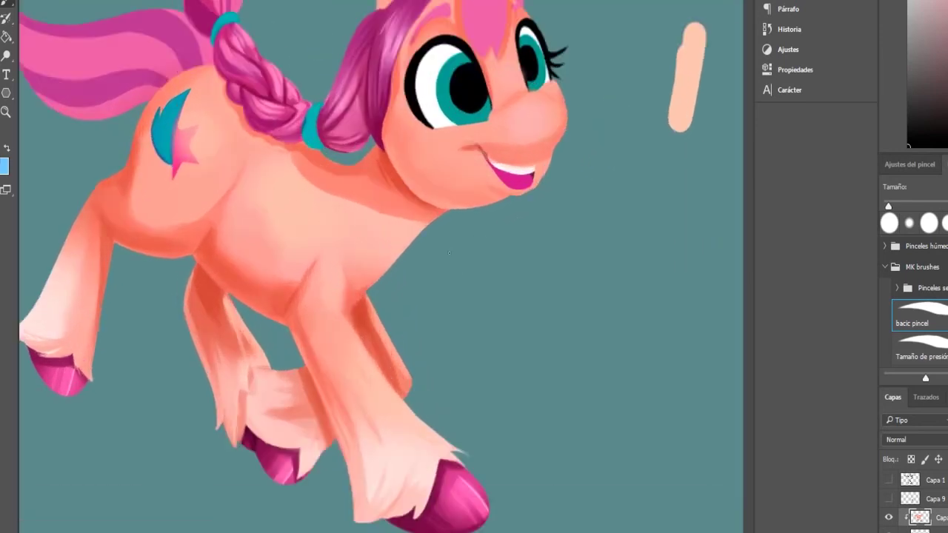
pyautogui.hotkey('ctrl', '-')
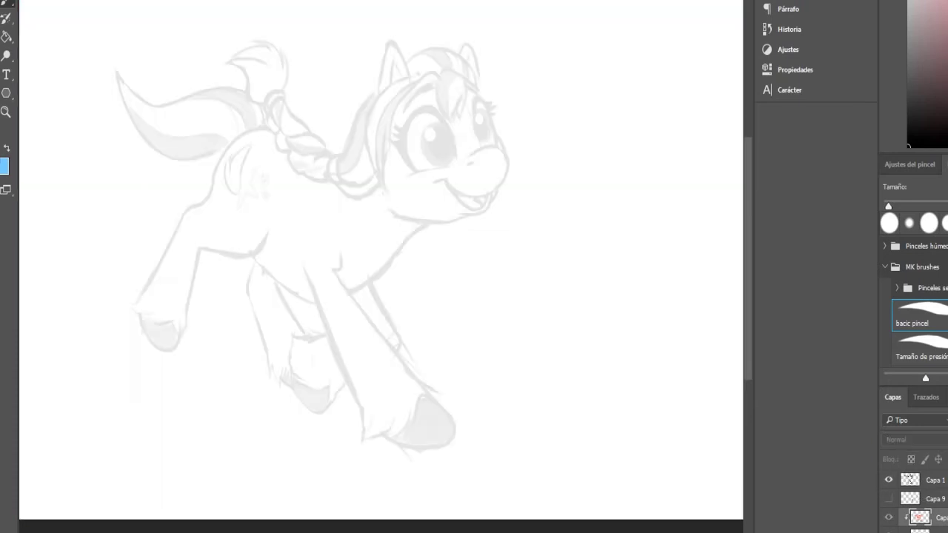
pyautogui.click(934, 480)
pyautogui.hotkey('ctrl', 'alt', 'shift', 'n')
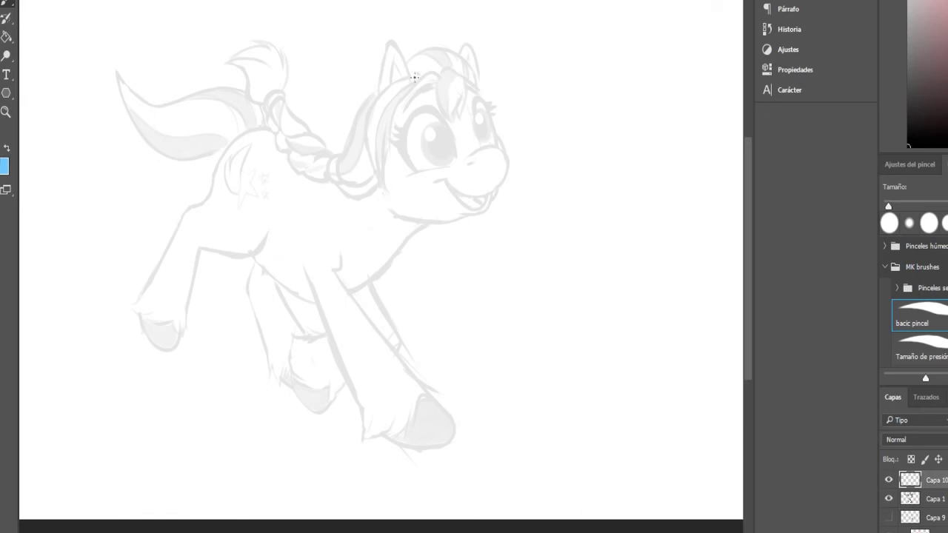
# Draw a red oval around the head of the faded sketch and erase its doubled contour lines
pyautogui.moveTo(408, 77)
pyautogui.mouseDown()
pyautogui.moveTo(377, 165)
pyautogui.moveTo(454, 216)
pyautogui.mouseUp()
pyautogui.hotkey('ctrl', 'z')
pyautogui.moveTo(416, 75)
pyautogui.mouseDown()
pyautogui.moveTo(374, 145)
pyautogui.moveTo(443, 222)
pyautogui.moveTo(490, 129)
pyautogui.moveTo(406, 74)
pyautogui.moveTo(371, 168)
pyautogui.moveTo(430, 222)
pyautogui.moveTo(489, 175)
pyautogui.moveTo(403, 68)
pyautogui.mouseUp()
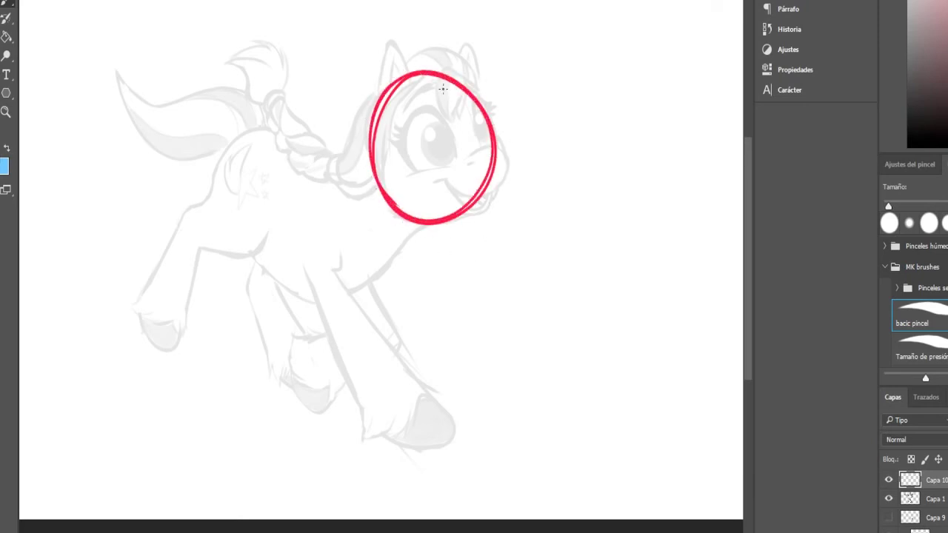
pyautogui.press('g')
pyautogui.press('b')
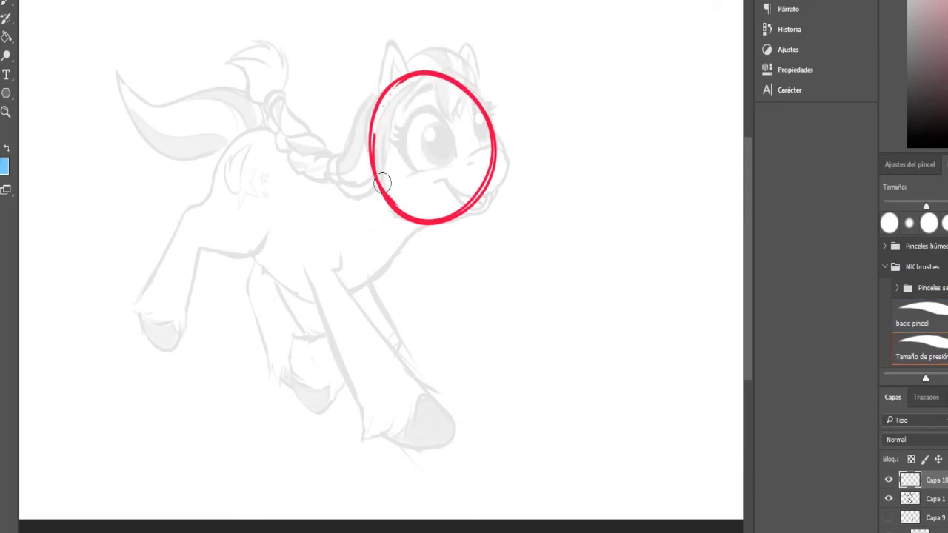
pyautogui.moveTo(443, 211)
pyautogui.mouseDown()
pyautogui.moveTo(483, 186)
pyautogui.moveTo(489, 146)
pyautogui.mouseUp()
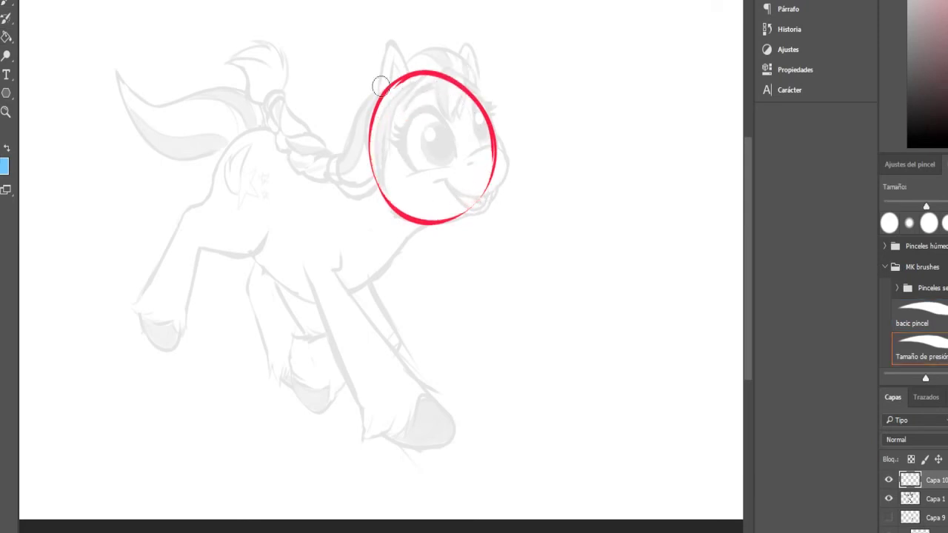
# Draw red ovals over the chest and hindquarters of the sketch, erasing the excess stroke at the rump
pyautogui.press('b')
pyautogui.moveTo(314, 187)
pyautogui.mouseDown()
pyautogui.moveTo(264, 274)
pyautogui.moveTo(381, 277)
pyautogui.moveTo(345, 168)
pyautogui.moveTo(273, 235)
pyautogui.moveTo(286, 268)
pyautogui.moveTo(358, 298)
pyautogui.moveTo(365, 271)
pyautogui.mouseUp()
pyautogui.moveTo(260, 128); pyautogui.dragTo(234, 146)
pyautogui.moveTo(215, 220)
pyautogui.mouseDown()
pyautogui.moveTo(317, 224)
pyautogui.moveTo(271, 123)
pyautogui.moveTo(220, 194)
pyautogui.moveTo(221, 212)
pyautogui.mouseUp()
pyautogui.moveTo(276, 252)
pyautogui.mouseDown()
pyautogui.moveTo(317, 159)
pyautogui.moveTo(232, 134)
pyautogui.moveTo(217, 180)
pyautogui.mouseUp()
pyautogui.press('e')
pyautogui.moveTo(263, 153)
pyautogui.mouseDown()
pyautogui.moveTo(237, 183)
pyautogui.moveTo(243, 209)
pyautogui.moveTo(285, 214)
pyautogui.moveTo(293, 193)
pyautogui.moveTo(281, 162)
pyautogui.moveTo(252, 153)
pyautogui.mouseUp()
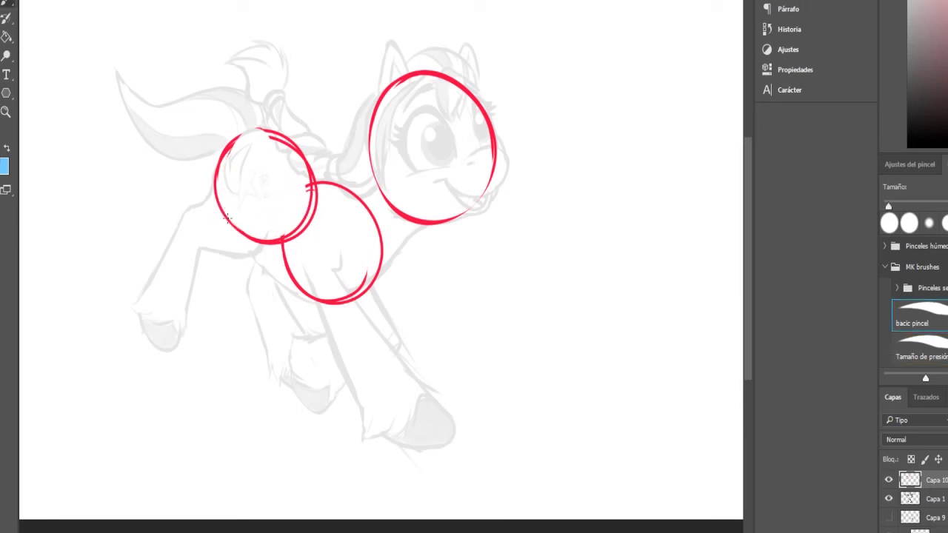
# Join the body ovals with belly and back lines, and connect the chest to the head with two neck curves
pyautogui.moveTo(227, 223); pyautogui.dragTo(305, 296)
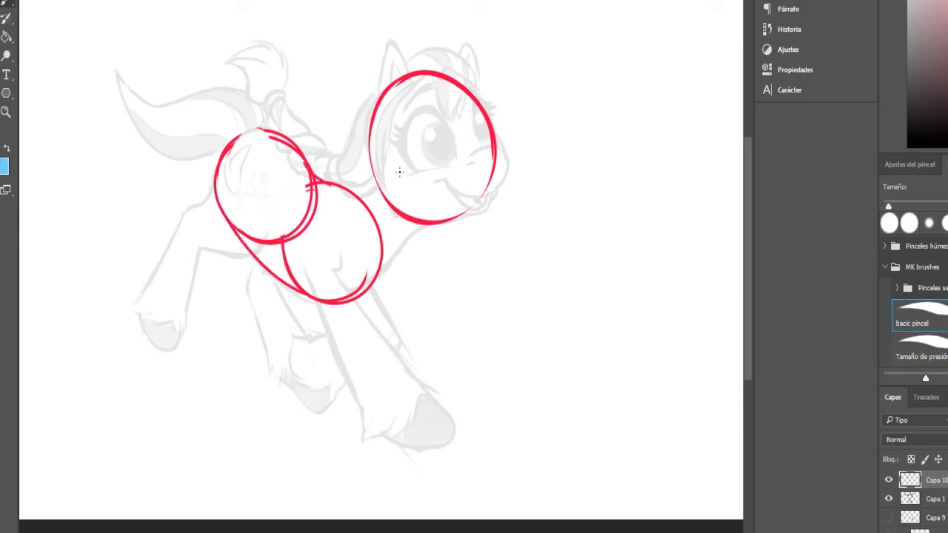
pyautogui.moveTo(372, 287); pyautogui.dragTo(419, 231)
pyautogui.moveTo(353, 190); pyautogui.dragTo(374, 155)
pyautogui.hotkey('ctrl', 'alt', 'z')
pyautogui.moveTo(349, 190); pyautogui.dragTo(372, 156)
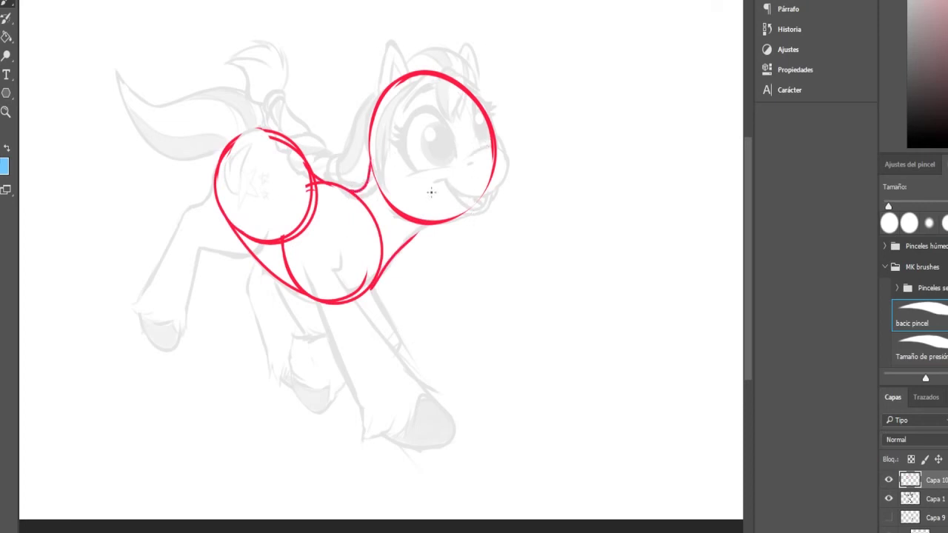
# Draw two curved guidelines across the head oval and add the protruding muzzle at its front edge
pyautogui.moveTo(486, 163); pyautogui.dragTo(492, 148)
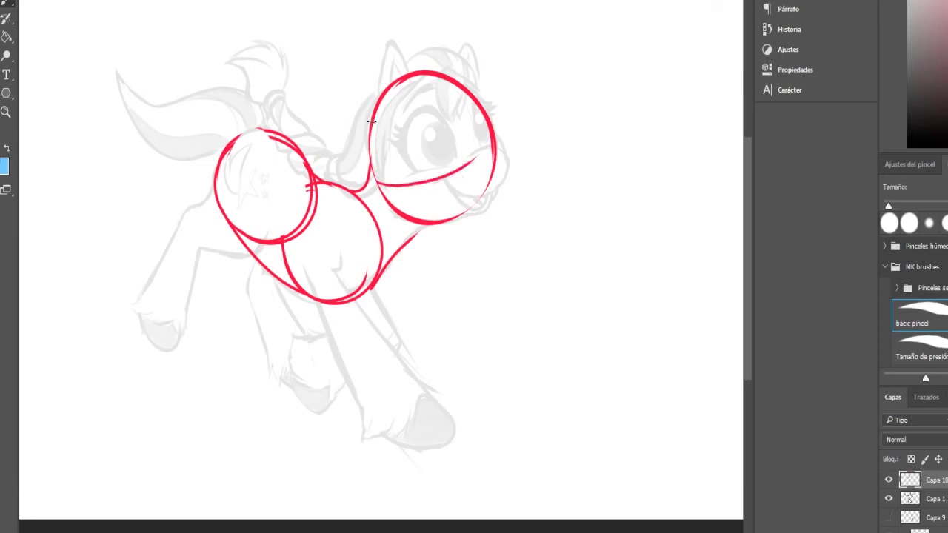
pyautogui.moveTo(370, 121); pyautogui.dragTo(474, 89)
pyautogui.moveTo(391, 184); pyautogui.dragTo(492, 147)
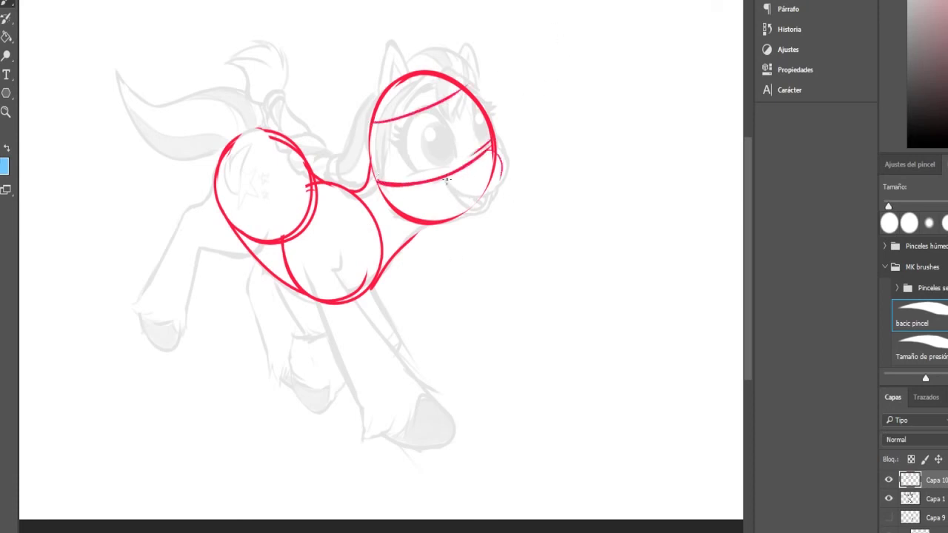
pyautogui.moveTo(480, 190); pyautogui.dragTo(501, 171)
# Draw the centre lines of the near front leg and the raised near hind leg, marking their joints
pyautogui.moveTo(319, 258); pyautogui.dragTo(335, 300)
pyautogui.moveTo(322, 268); pyautogui.dragTo(410, 413)
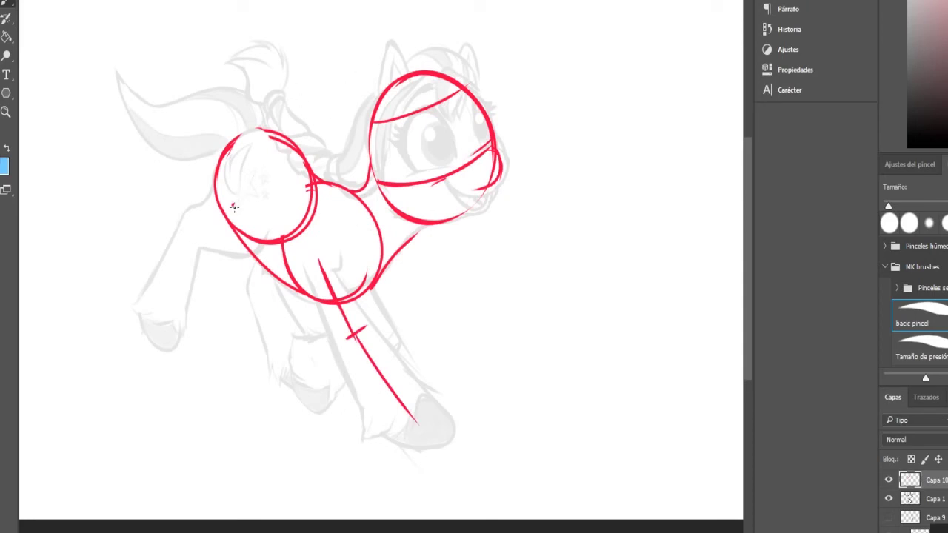
pyautogui.moveTo(222, 212)
pyautogui.mouseDown()
pyautogui.moveTo(187, 235)
pyautogui.moveTo(152, 320)
pyautogui.mouseUp()
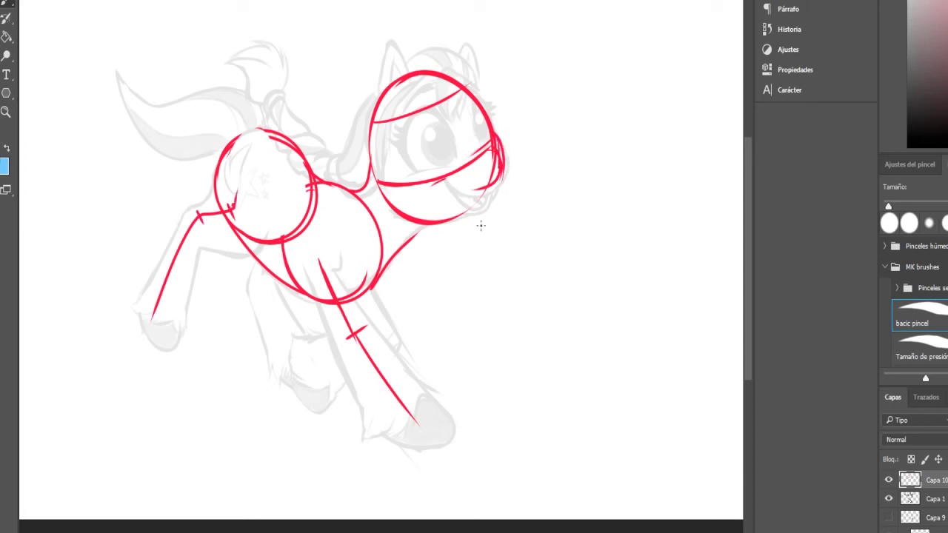
# Extend the throat line to the jaw and draw the pointed near ear on top of the head
pyautogui.moveTo(498, 180); pyautogui.dragTo(462, 224)
pyautogui.hotkey('ctrl', 'alt', 'z')
pyautogui.hotkey('ctrl', 'alt', 'z')
pyautogui.moveTo(376, 101); pyautogui.dragTo(398, 46)
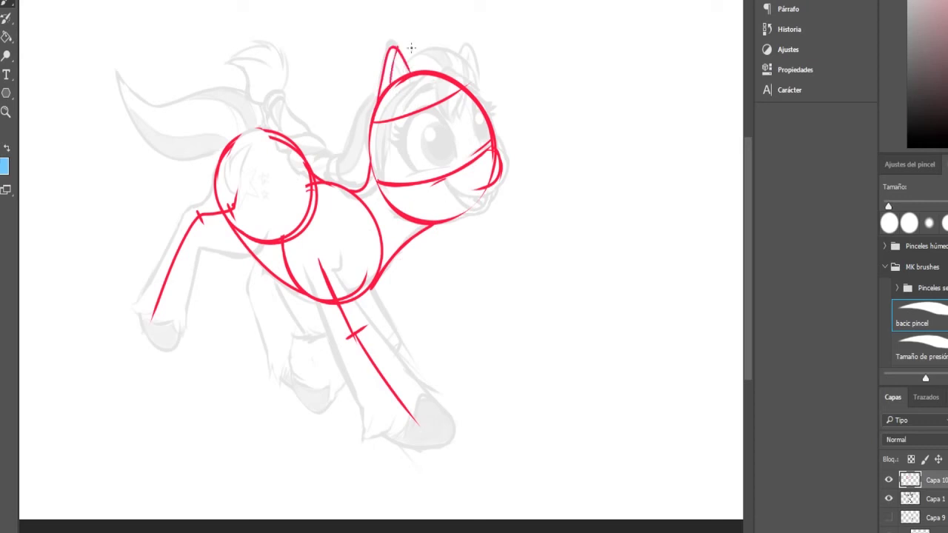
pyautogui.hotkey('ctrl', 'z')
# Draw the centre lines of the bent far front leg and the upper part of the far hind leg
pyautogui.moveTo(361, 299); pyautogui.dragTo(375, 325)
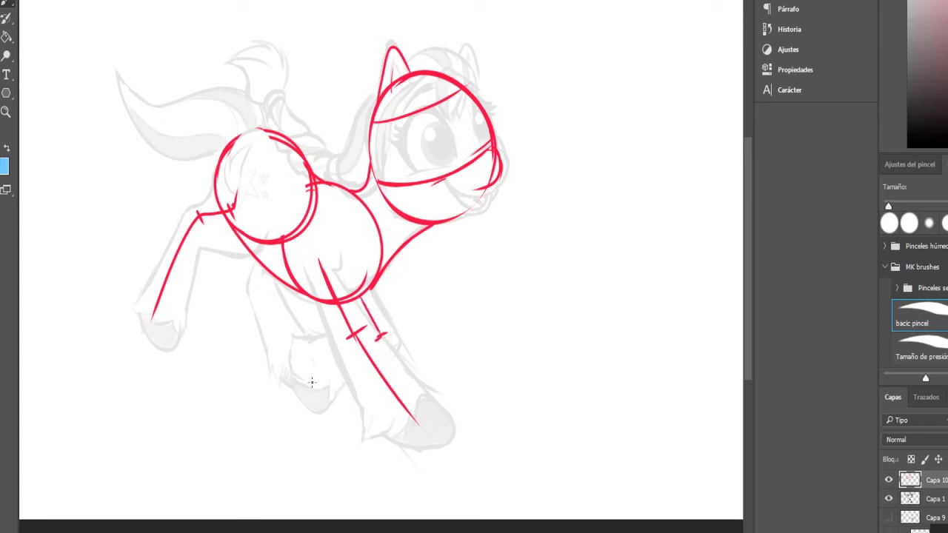
pyautogui.moveTo(331, 366); pyautogui.dragTo(385, 334)
pyautogui.moveTo(260, 267); pyautogui.dragTo(284, 342)
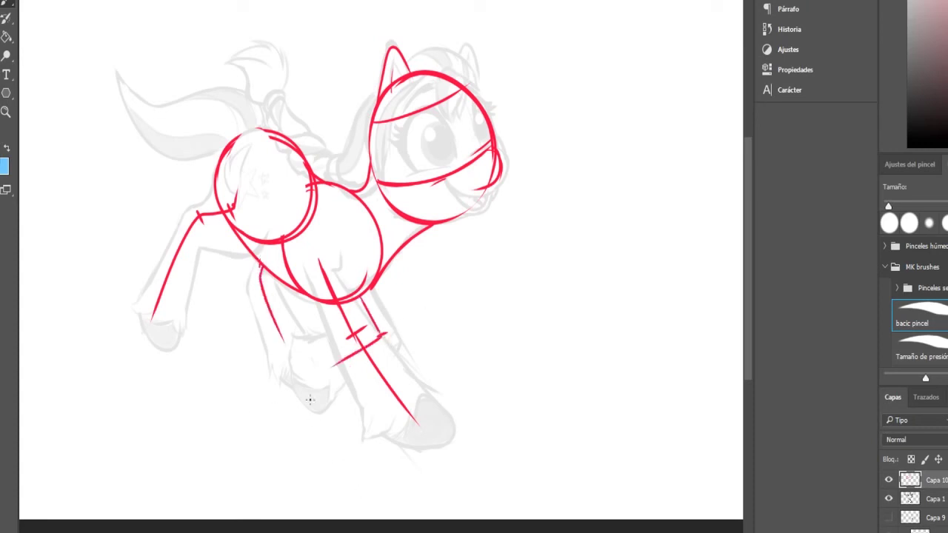
# Outline the raised near hind leg, the far hind leg and the folded far front leg around their centre lines
pyautogui.moveTo(133, 301)
pyautogui.mouseDown()
pyautogui.moveTo(166, 337)
pyautogui.moveTo(188, 305)
pyautogui.moveTo(204, 244)
pyautogui.moveTo(239, 247)
pyautogui.moveTo(273, 199)
pyautogui.mouseUp()
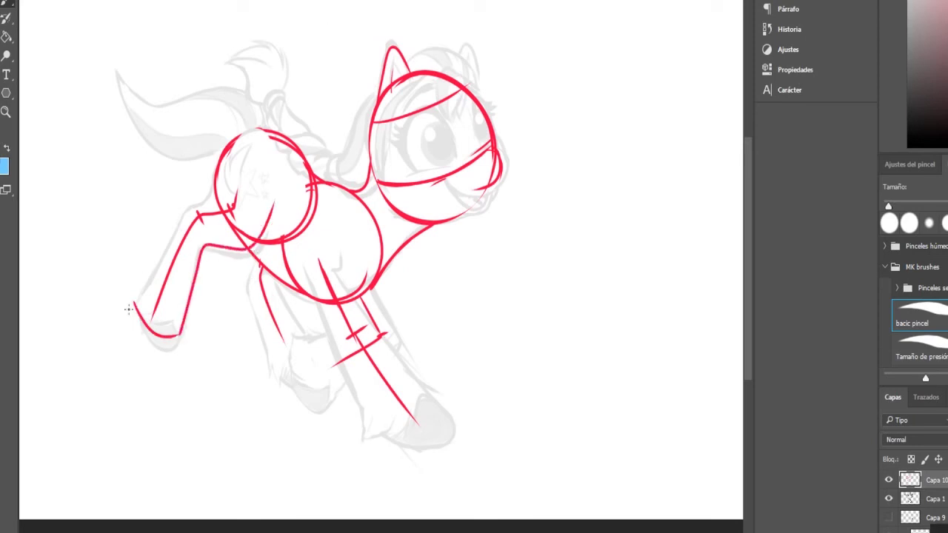
pyautogui.moveTo(137, 303); pyautogui.dragTo(209, 201)
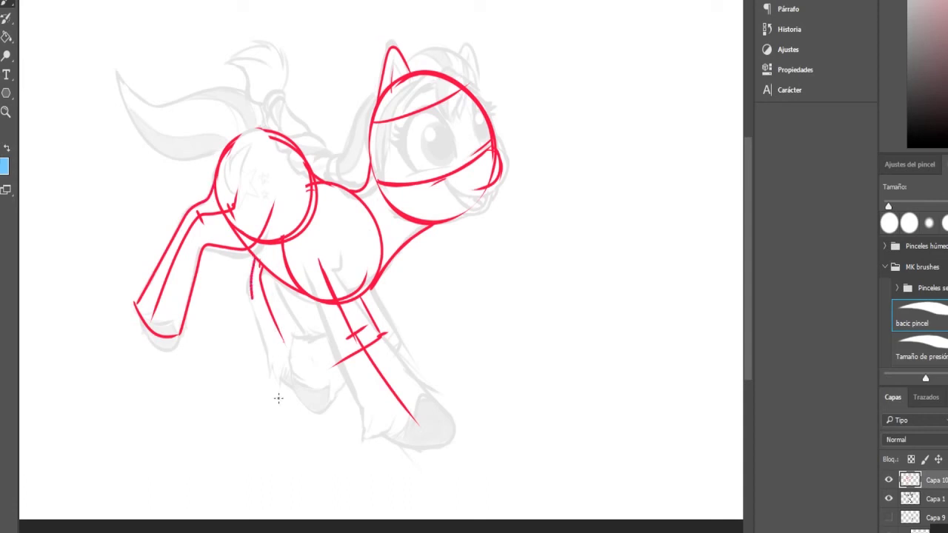
pyautogui.moveTo(252, 268); pyautogui.dragTo(280, 393)
pyautogui.moveTo(284, 296); pyautogui.dragTo(318, 347)
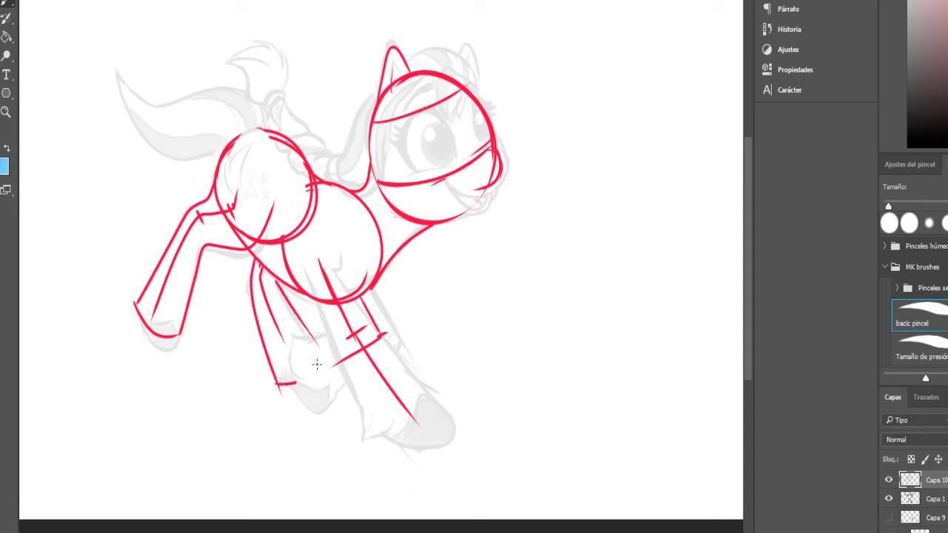
pyautogui.moveTo(296, 382)
pyautogui.mouseDown()
pyautogui.moveTo(315, 337)
pyautogui.moveTo(305, 403)
pyautogui.moveTo(342, 383)
pyautogui.mouseUp()
pyautogui.moveTo(391, 350); pyautogui.dragTo(376, 286)
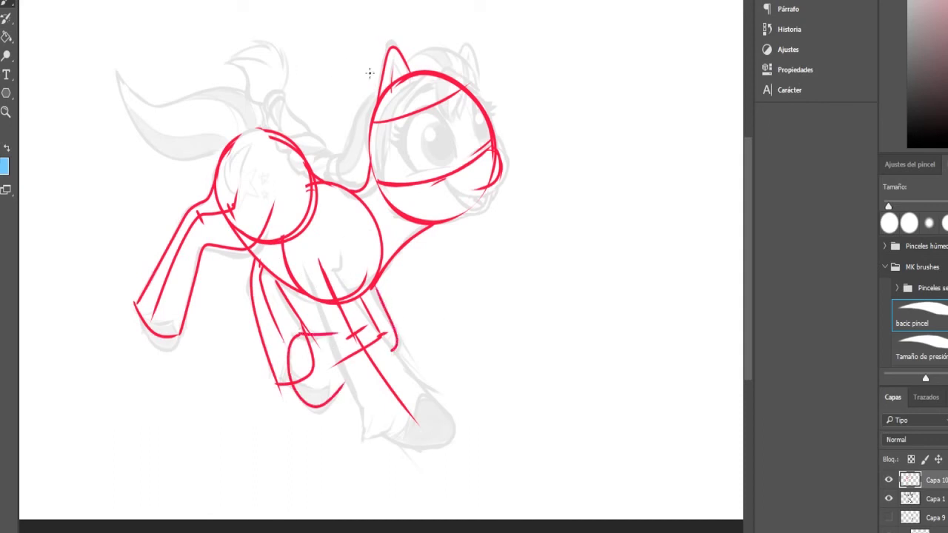
# Hide the red construction sketch on Capa 10, the clipped shading layers and the grey line sketch on Capa 1
pyautogui.click(888, 479)
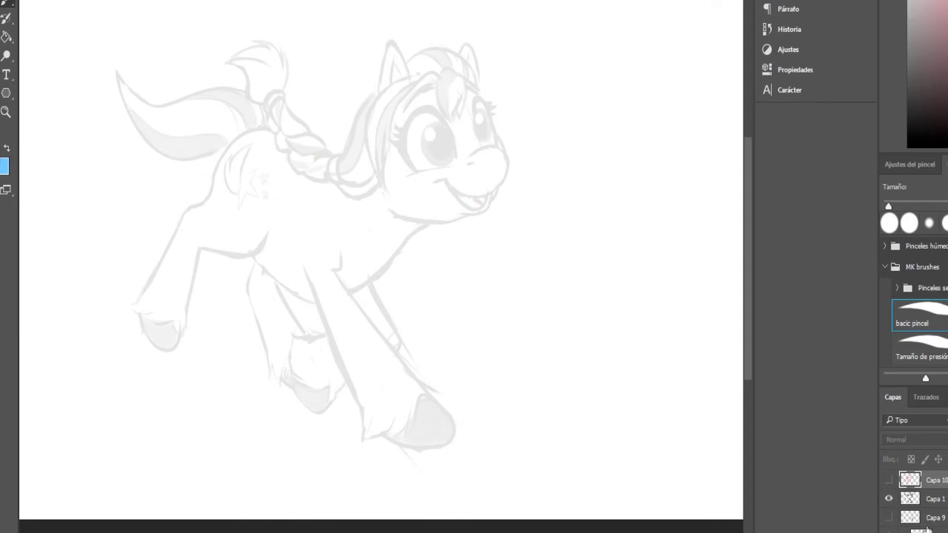
pyautogui.scroll(-1, 915, 500)
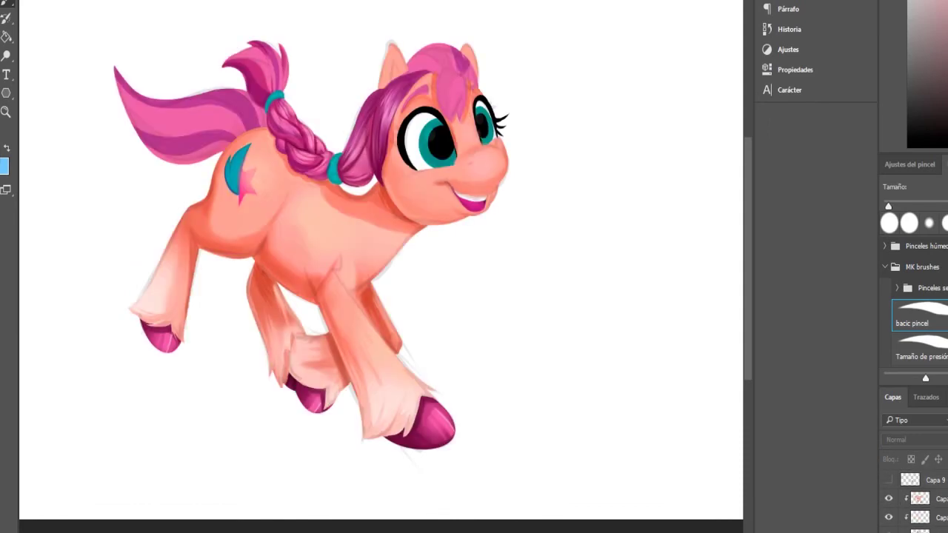
pyautogui.moveTo(888, 498); pyautogui.dragTo(889, 528)
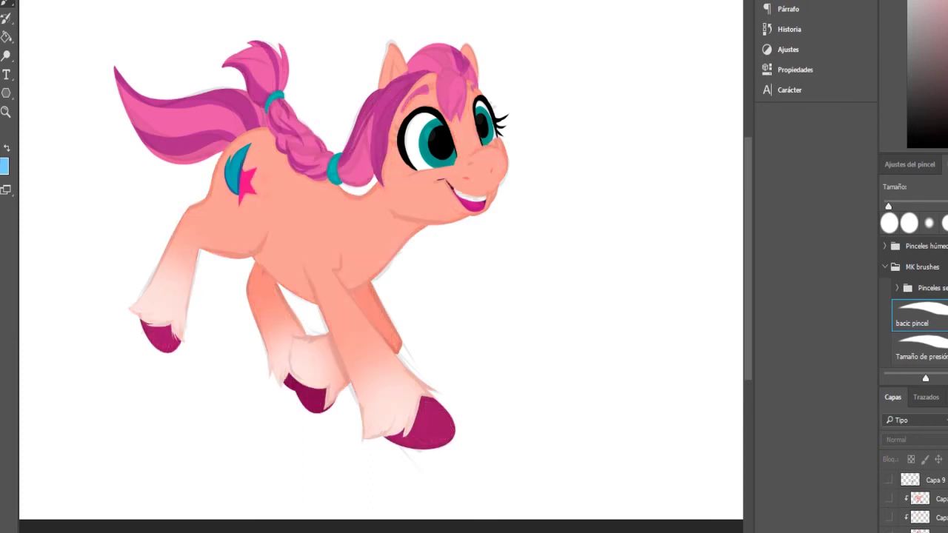
pyautogui.scroll(1, 914, 499)
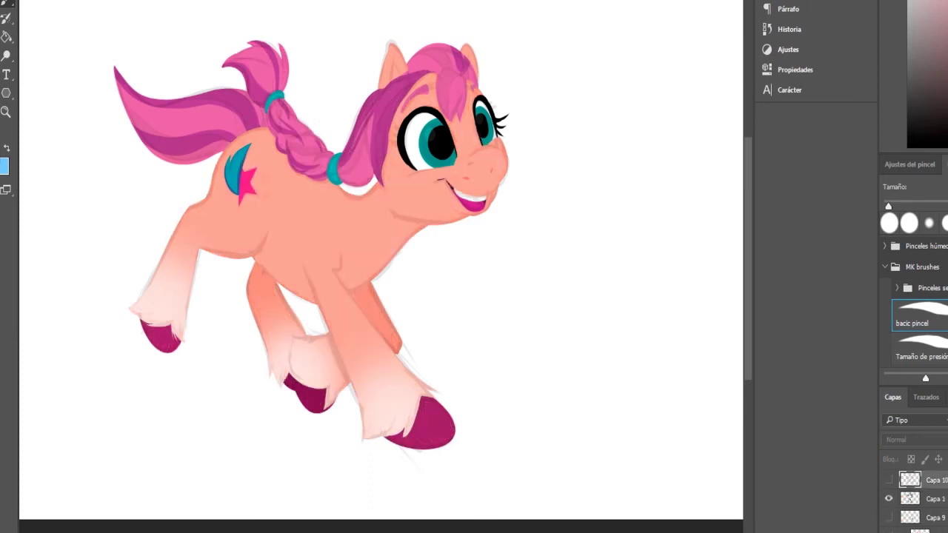
pyautogui.click(889, 500)
# Compare the coloured pony with and without its clipped shading layers, examining the head and body up close
pyautogui.scroll(-1, 918, 500)
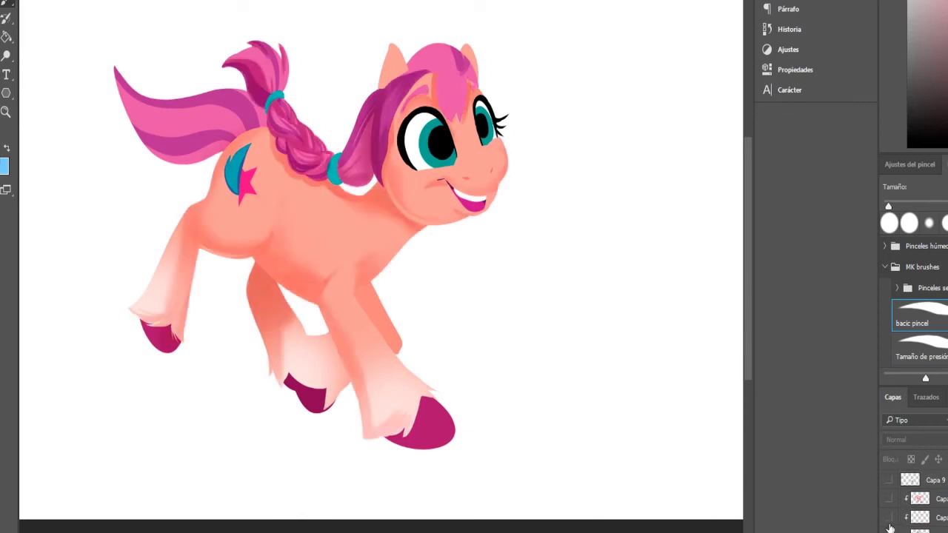
pyautogui.click(889, 516)
pyautogui.click(889, 498)
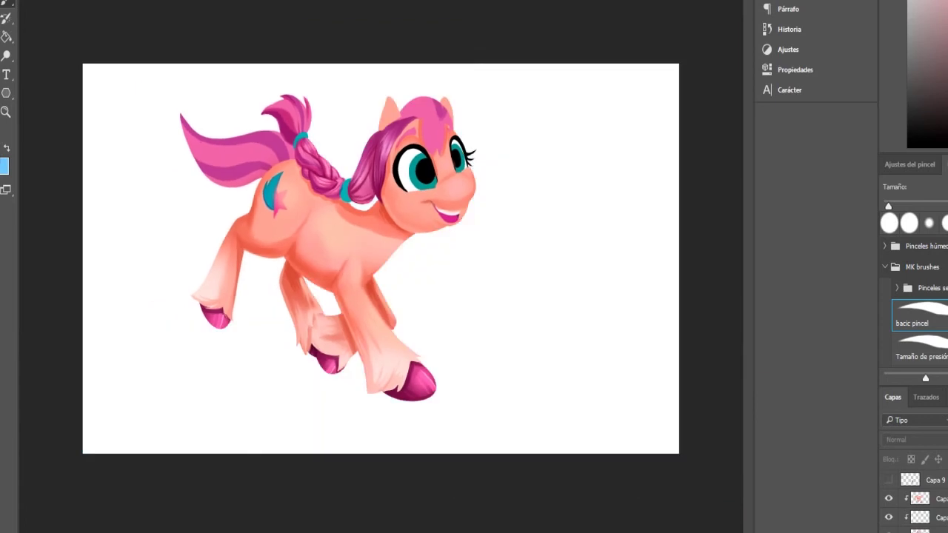
pyautogui.moveTo(886, 513); pyautogui.dragTo(887, 498)
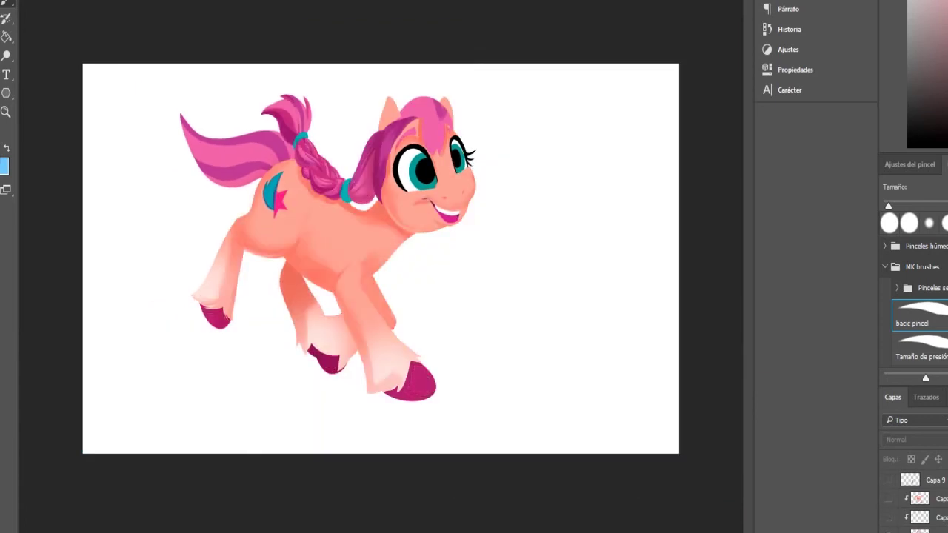
pyautogui.hotkey('ctrl', '+')
pyautogui.hotkey('ctrl', '+')
pyautogui.moveTo(747, 276); pyautogui.dragTo(745, 235)
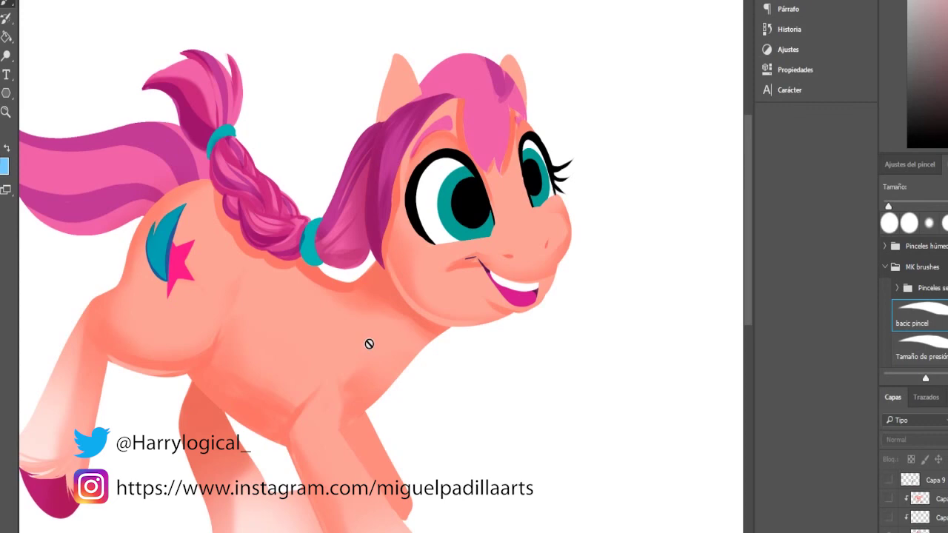
pyautogui.hotkey('ctrl', '-')
pyautogui.hotkey('ctrl', '-')
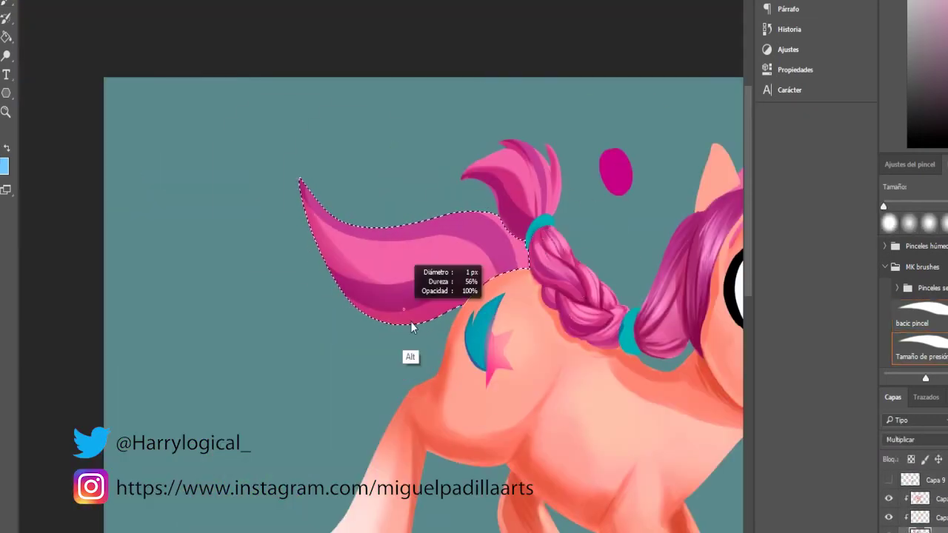
# Paint flowing hair strands with darker and lighter pink strokes inside the selected tail using the basic brush
pyautogui.click(920, 314)
pyautogui.moveTo(485, 278); pyautogui.dragTo(330, 241)
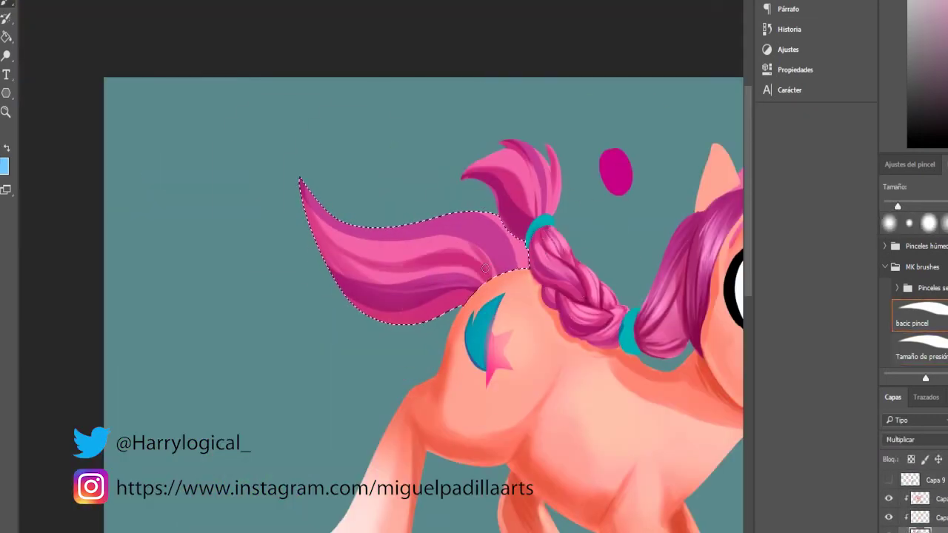
pyautogui.moveTo(511, 259)
pyautogui.mouseDown()
pyautogui.moveTo(318, 215)
pyautogui.moveTo(308, 196)
pyautogui.mouseUp()
pyautogui.moveTo(448, 237); pyautogui.dragTo(311, 202)
pyautogui.moveTo(497, 247)
pyautogui.mouseDown()
pyautogui.moveTo(348, 222)
pyautogui.moveTo(485, 248)
pyautogui.mouseUp()
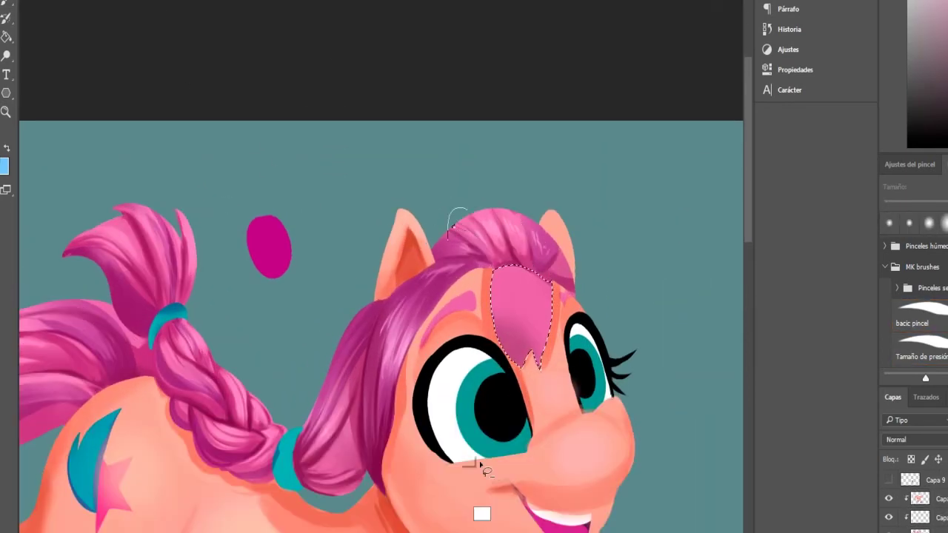
# Shade the selected forelock between the eyes with darker strands and light pink highlights on the clipped layer, using the pressure-size brush
pyautogui.moveTo(507, 270); pyautogui.dragTo(522, 363)
pyautogui.moveTo(539, 279); pyautogui.dragTo(534, 359)
pyautogui.click(920, 517)
pyautogui.click(920, 348)
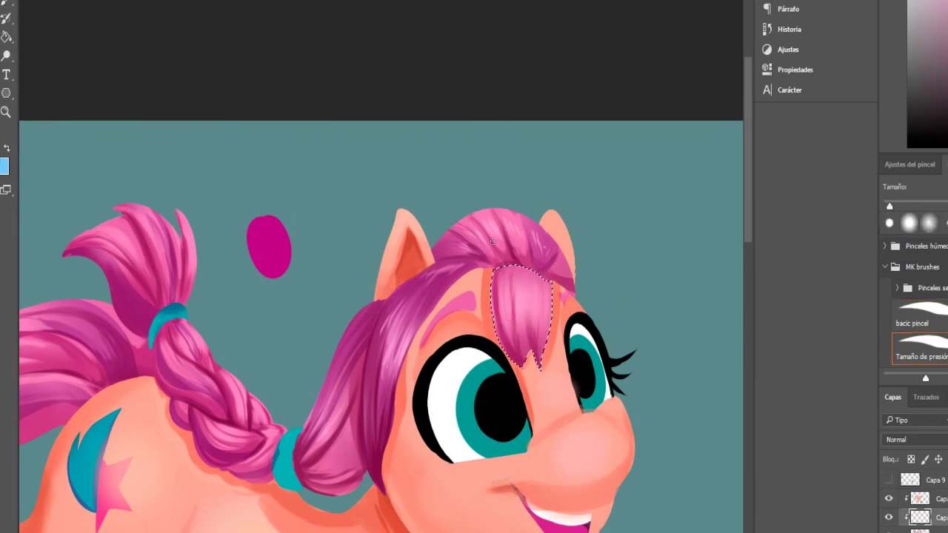
pyautogui.moveTo(518, 278); pyautogui.dragTo(517, 334)
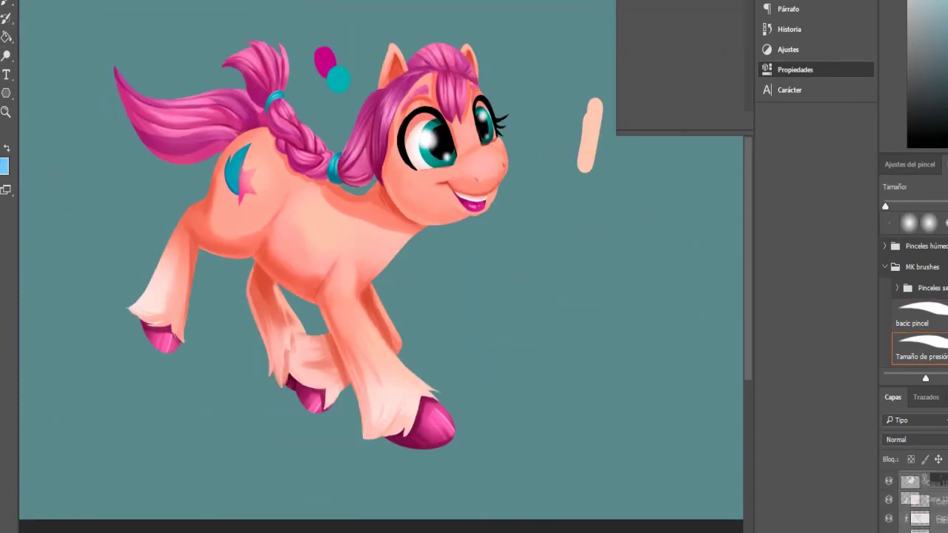
# Draw a teal saddlebag on the pony's side with straps across the back and chest, and load its shape as a selection
pyautogui.moveTo(307, 205); pyautogui.dragTo(348, 227)
pyautogui.moveTo(348, 227); pyautogui.dragTo(338, 289)
pyautogui.moveTo(300, 211); pyautogui.dragTo(326, 282)
pyautogui.keyDown('ctrl'); pyautogui.click(910, 519); pyautogui.keyUp('ctrl')
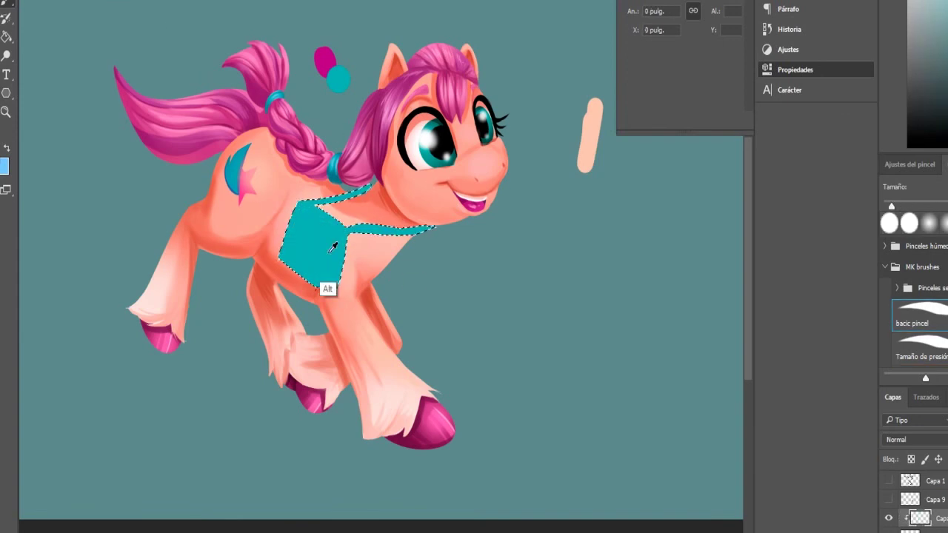
# Shade the selected teal saddlebag using colours sampled from the artwork, and clear the selection
pyautogui.moveTo(333, 243)
pyautogui.mouseDown()
pyautogui.moveTo(335, 285)
pyautogui.moveTo(313, 211)
pyautogui.moveTo(262, 293)
pyautogui.moveTo(179, 251)
pyautogui.mouseUp()
pyautogui.click(917, 355)
pyautogui.click(918, 323)
pyautogui.hotkey('ctrl', '+')
pyautogui.hotkey('ctrl', '+')
pyautogui.keyDown('alt'); pyautogui.click(250, 262); pyautogui.keyUp('alt')
pyautogui.hotkey('ctrl', 'd')
# Paint the saddlebag and strap details, erasing stray paint and refining them with additional brush strokes
pyautogui.hotkey('ctrl', '+')
pyautogui.moveTo(331, 212); pyautogui.dragTo(386, 255)
pyautogui.press('e')
pyautogui.moveTo(381, 209)
pyautogui.mouseDown()
pyautogui.moveTo(411, 179)
pyautogui.moveTo(365, 194)
pyautogui.mouseUp()
pyautogui.press('b')
pyautogui.moveTo(392, 146)
pyautogui.mouseDown()
pyautogui.moveTo(382, 181)
pyautogui.moveTo(336, 181)
pyautogui.mouseUp()
pyautogui.moveTo(335, 180); pyautogui.dragTo(351, 195)
pyautogui.moveTo(384, 208); pyautogui.dragTo(400, 224)
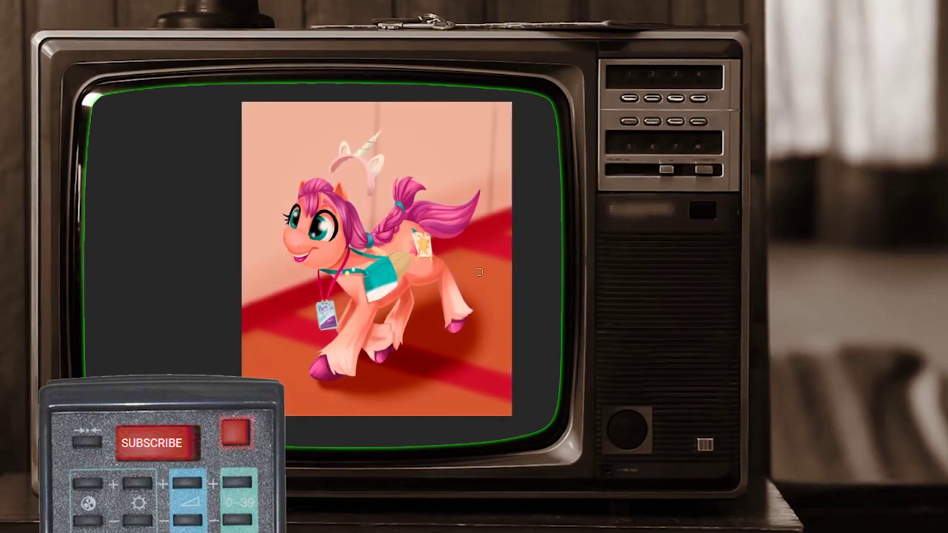
pyautogui.hotkey('ctrl', '+')
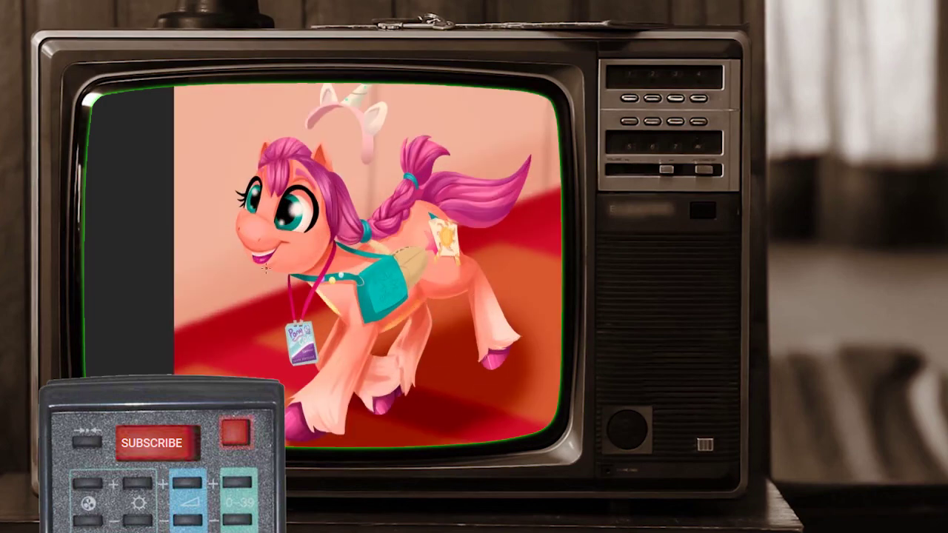
pyautogui.scroll(2, 390, 277)
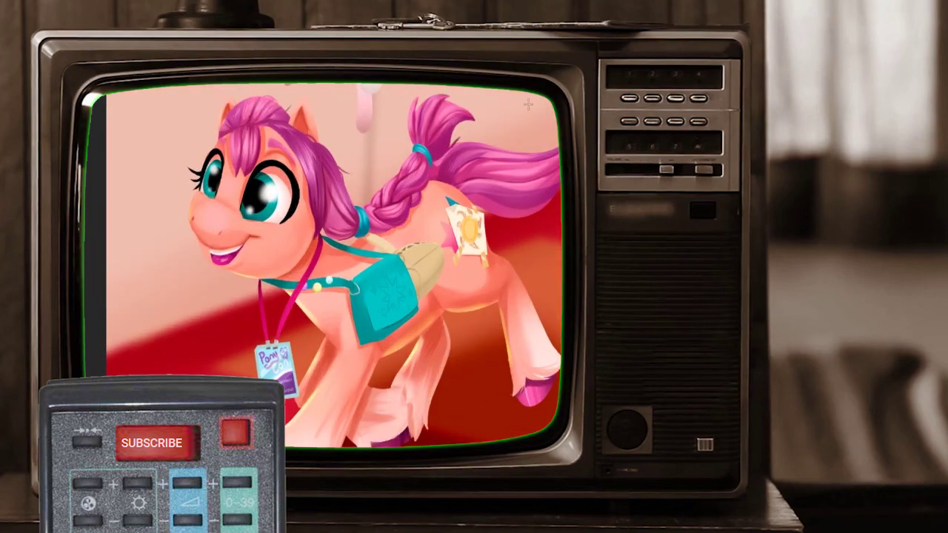
pyautogui.keyDown('alt'); pyautogui.click(377, 191); pyautogui.keyUp('alt')
pyautogui.hotkey('ctrl', '+')
pyautogui.hotkey('ctrl', '-')
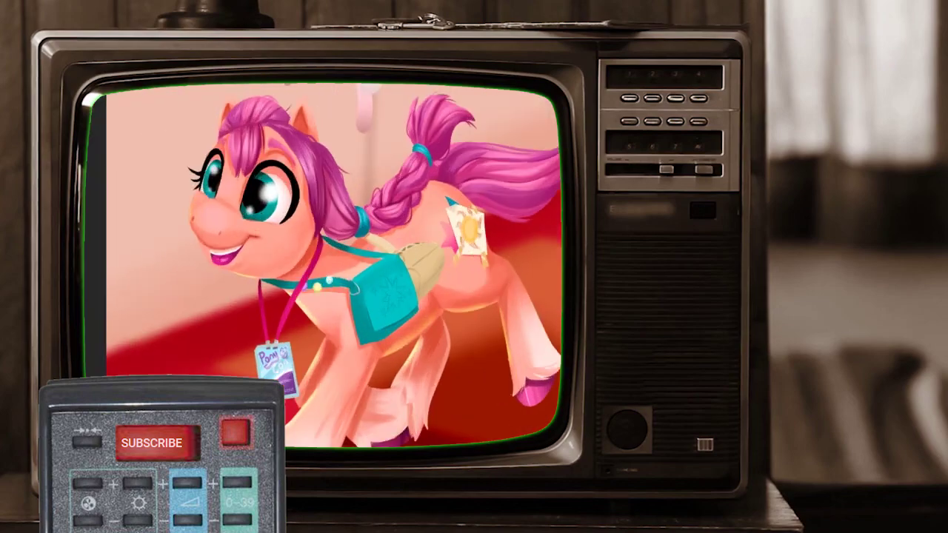